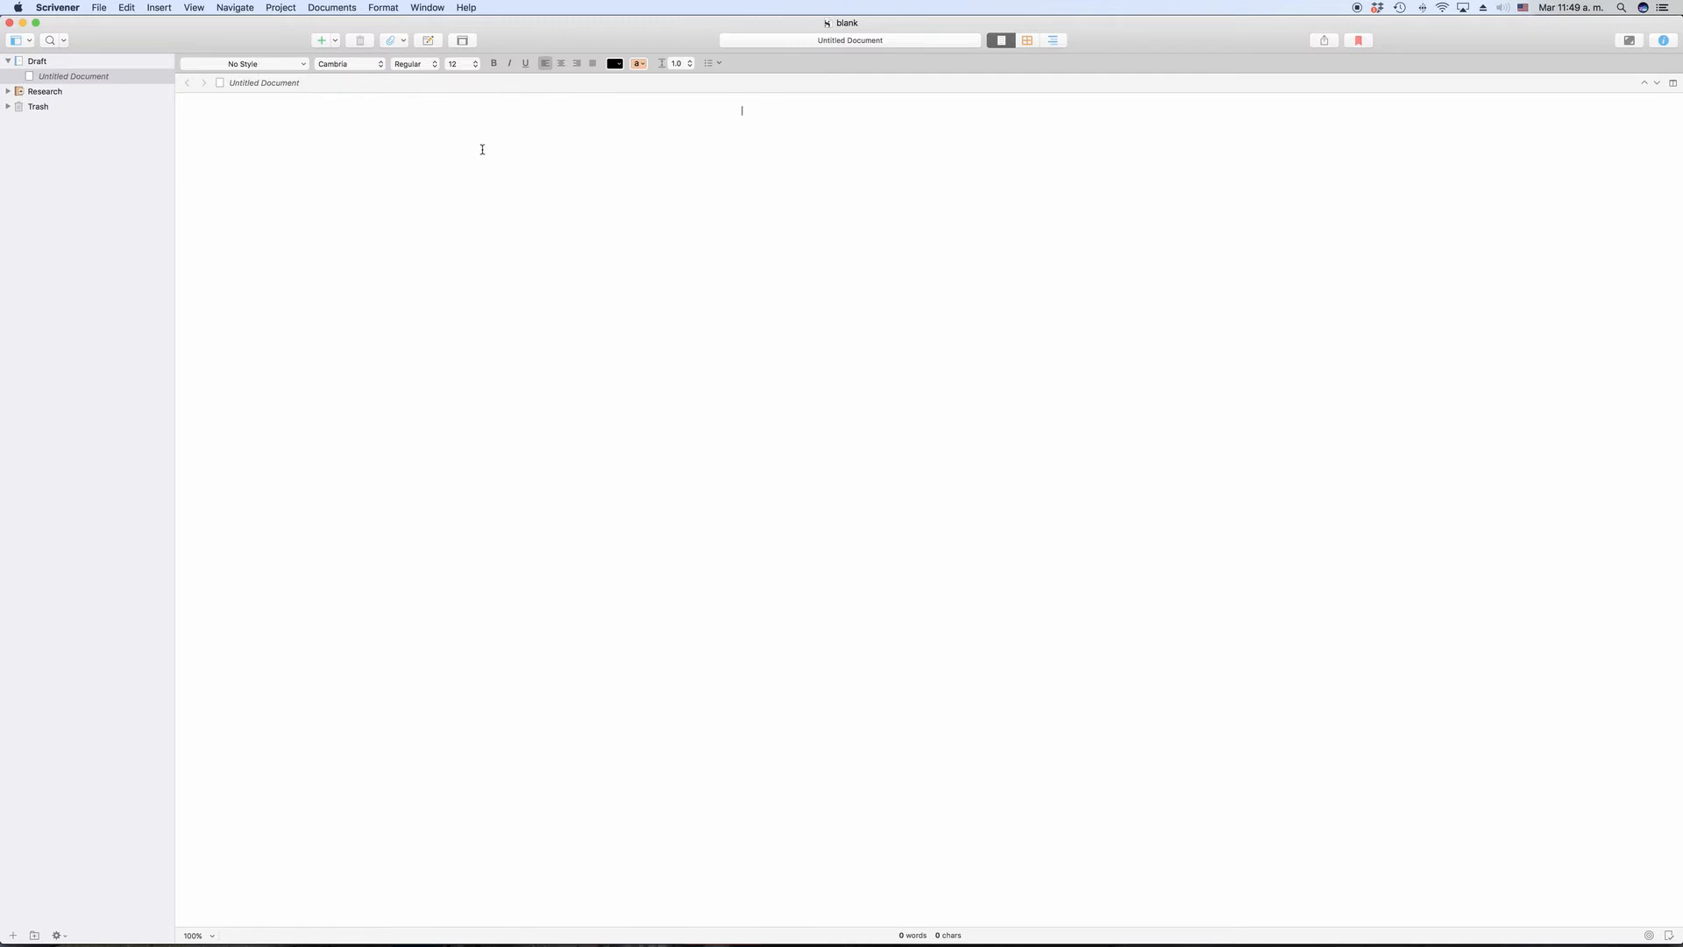
# Check which item types can be added to Research, and view the novel project's binder before returning to the blank project.
pyautogui.click(26, 91)
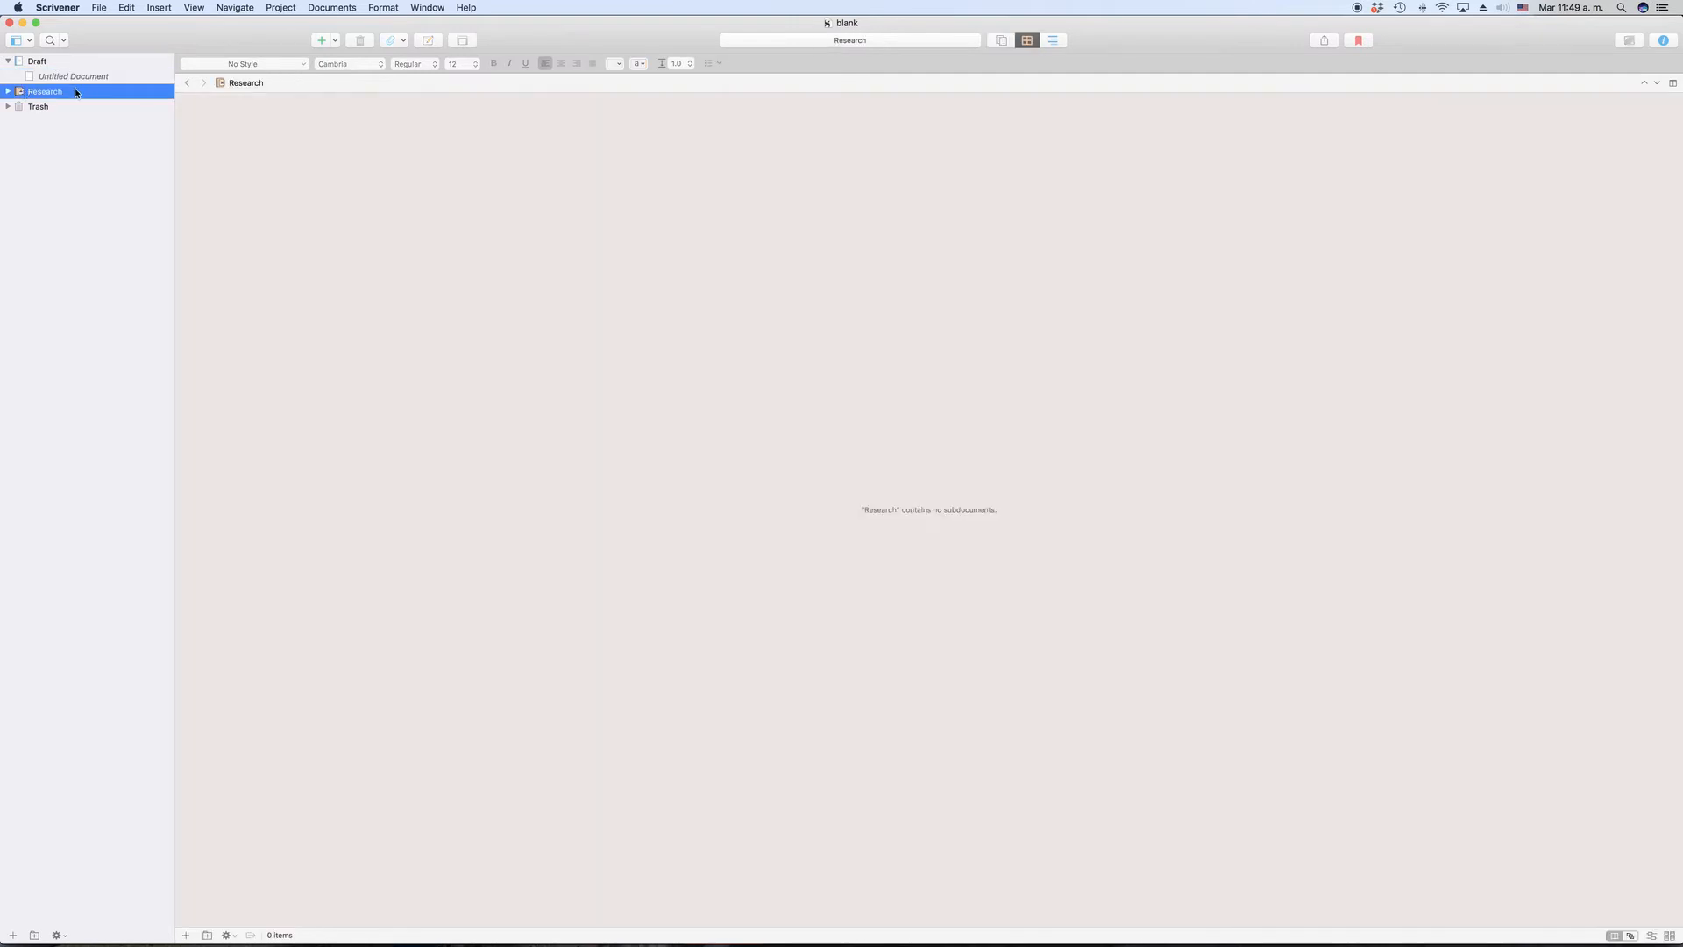
pyautogui.click(335, 41)
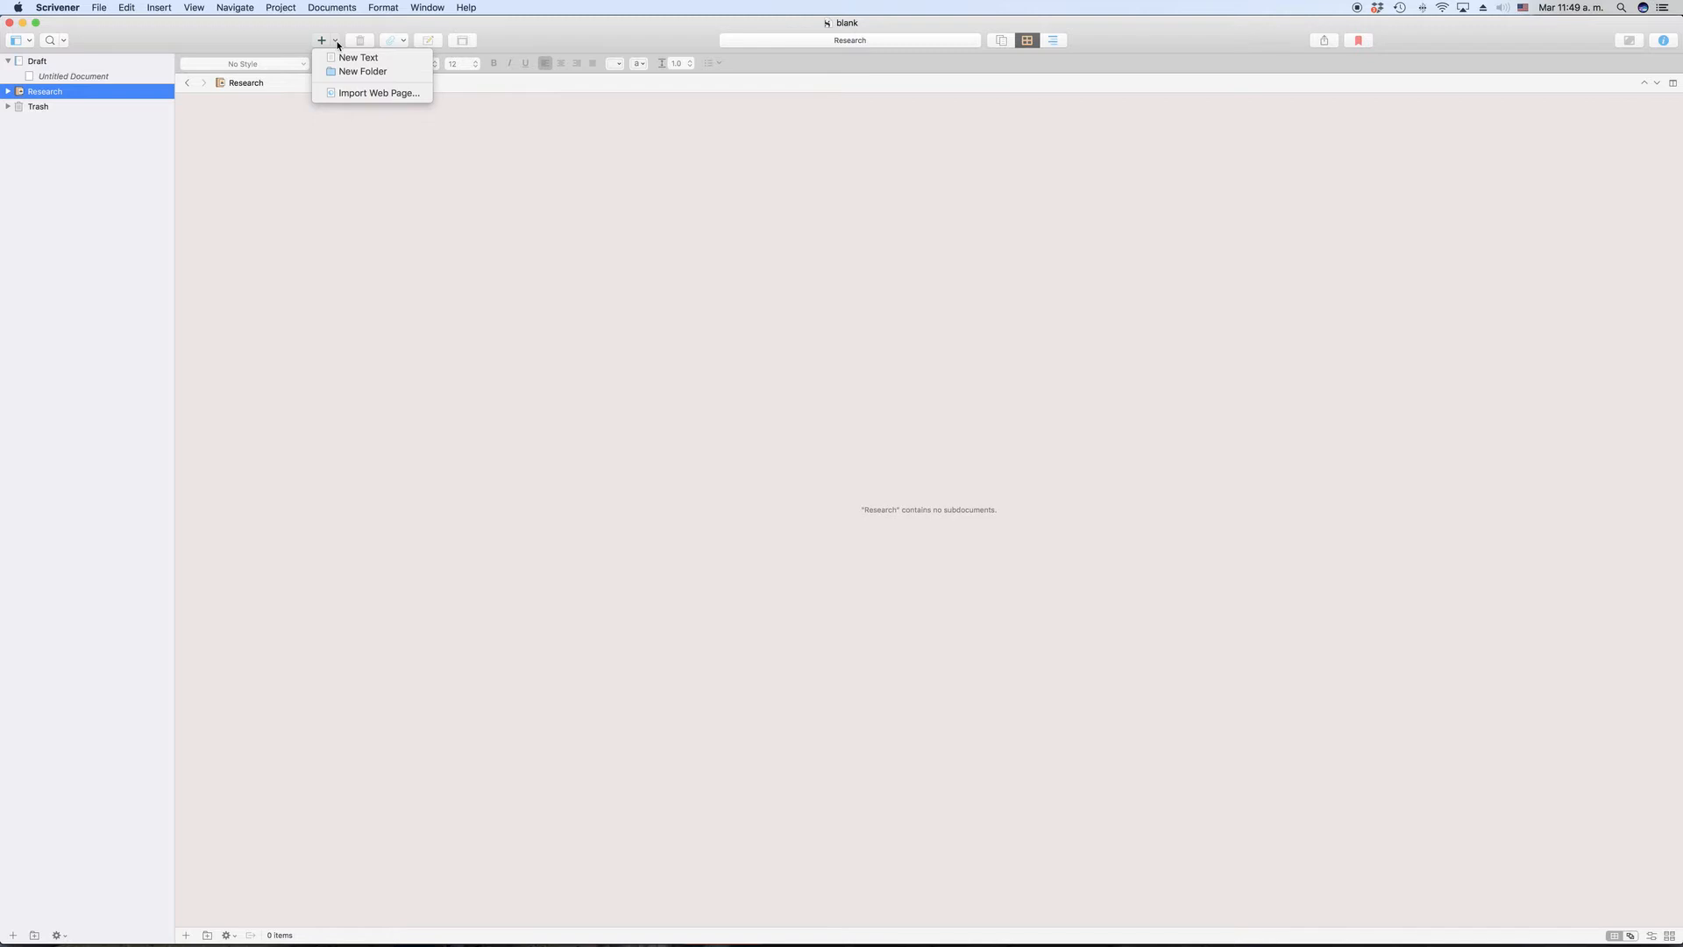
pyautogui.press('Escape')
pyautogui.click(428, 7)
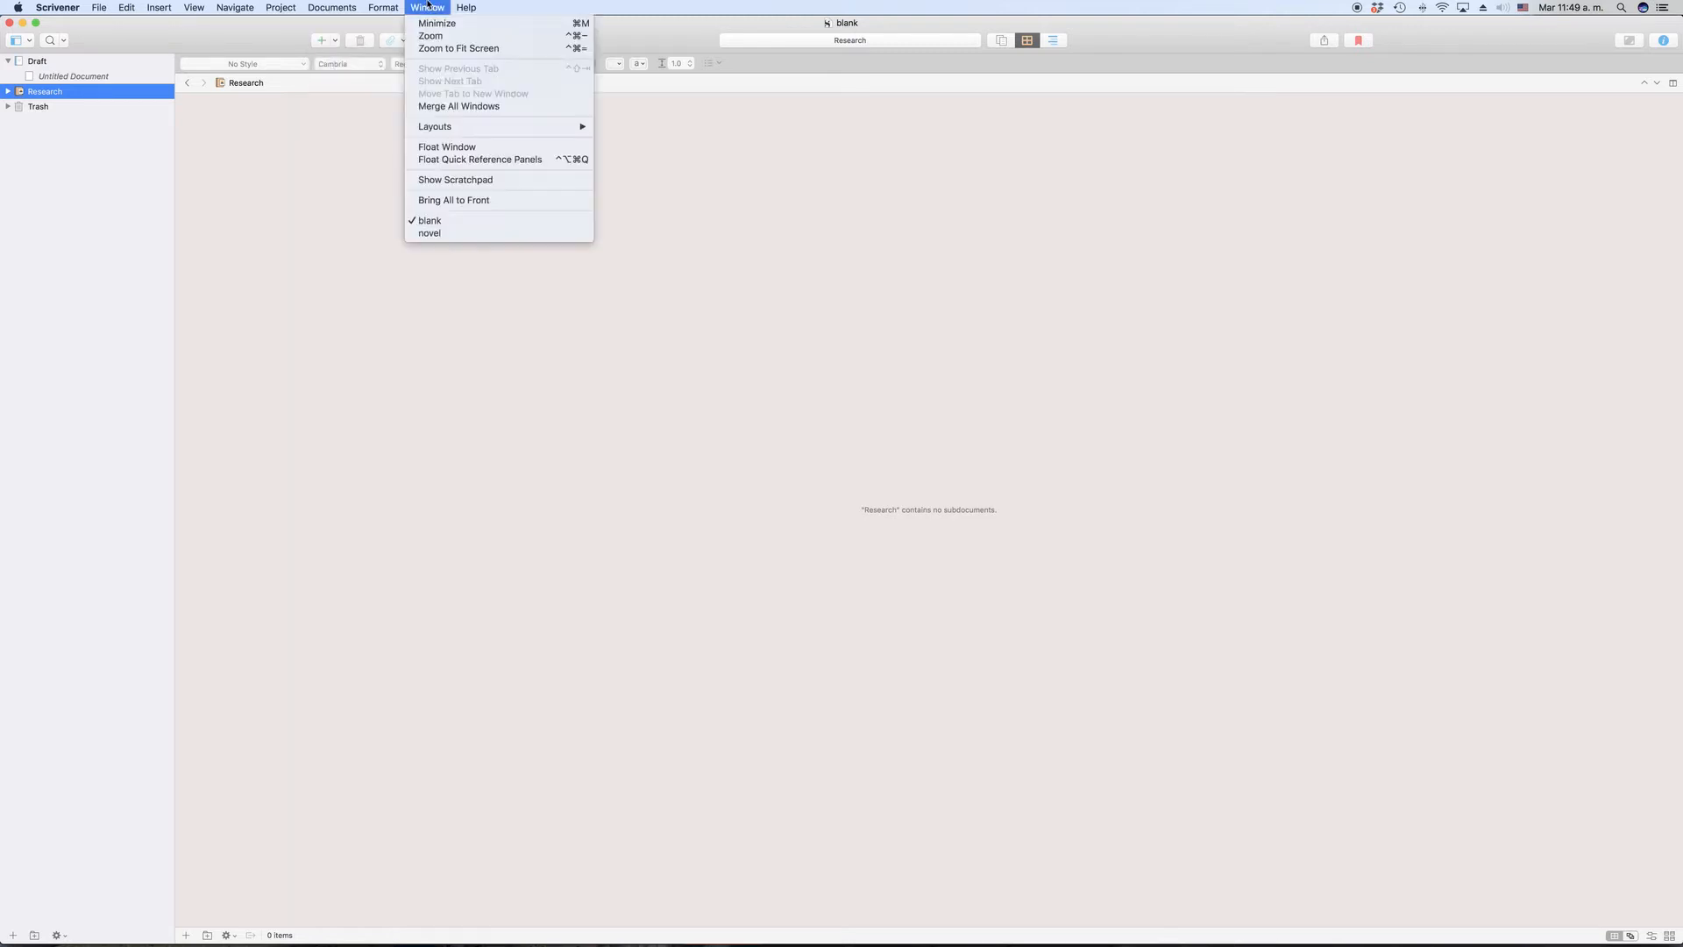
pyautogui.click(443, 234)
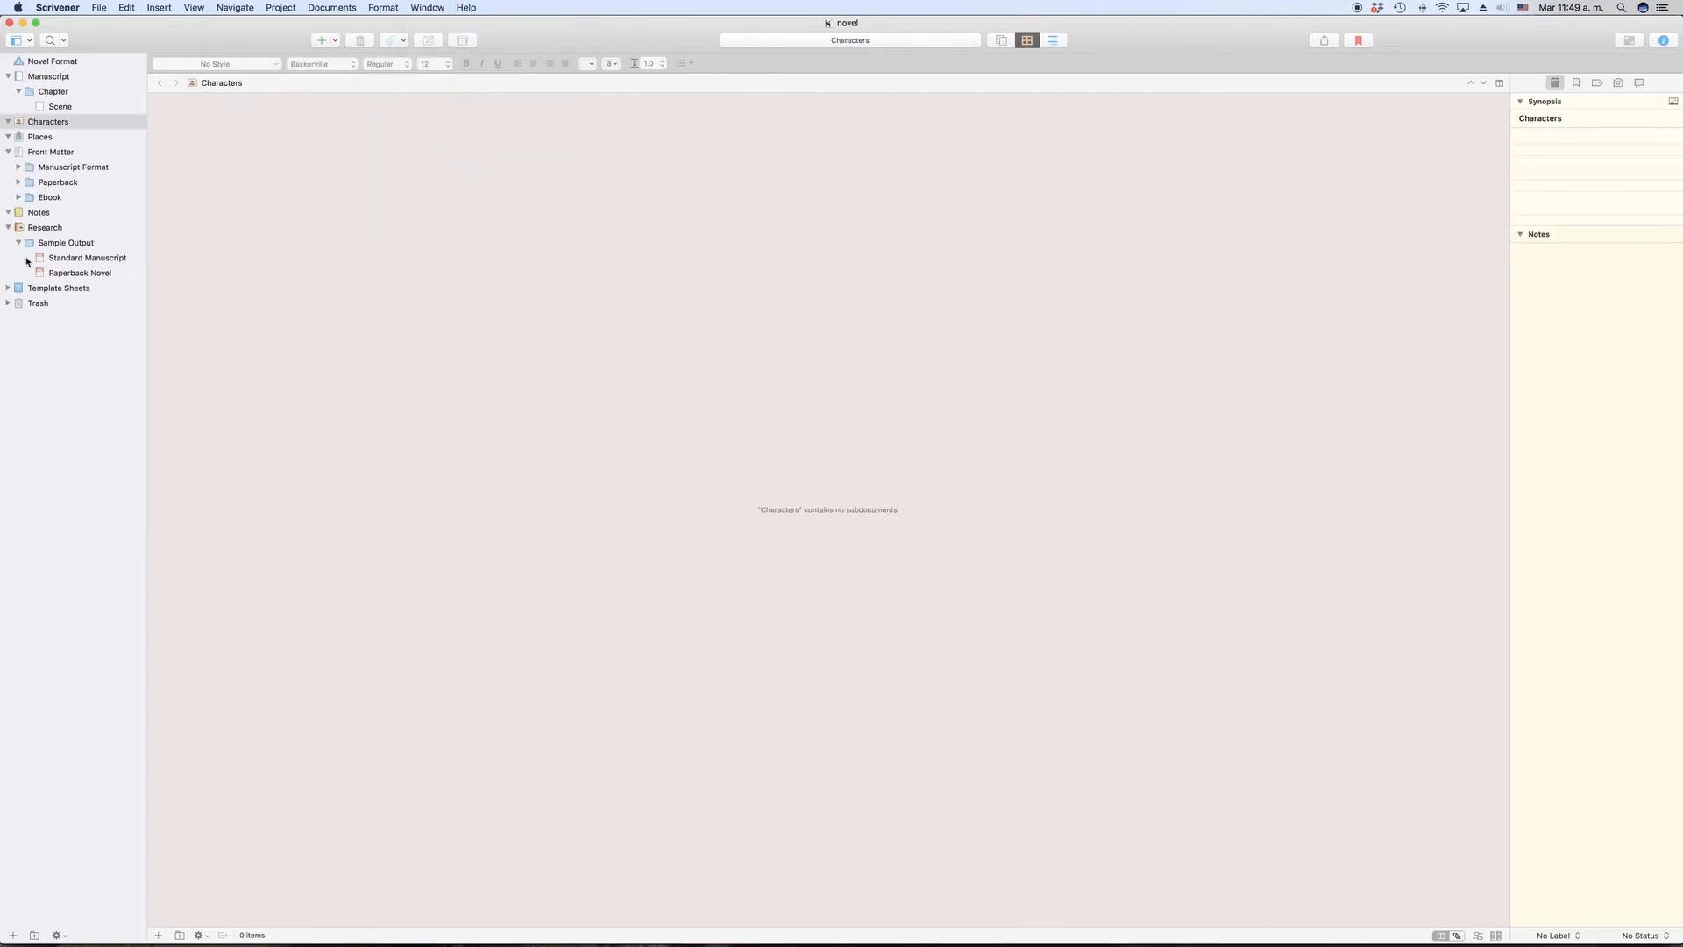
pyautogui.click(430, 7)
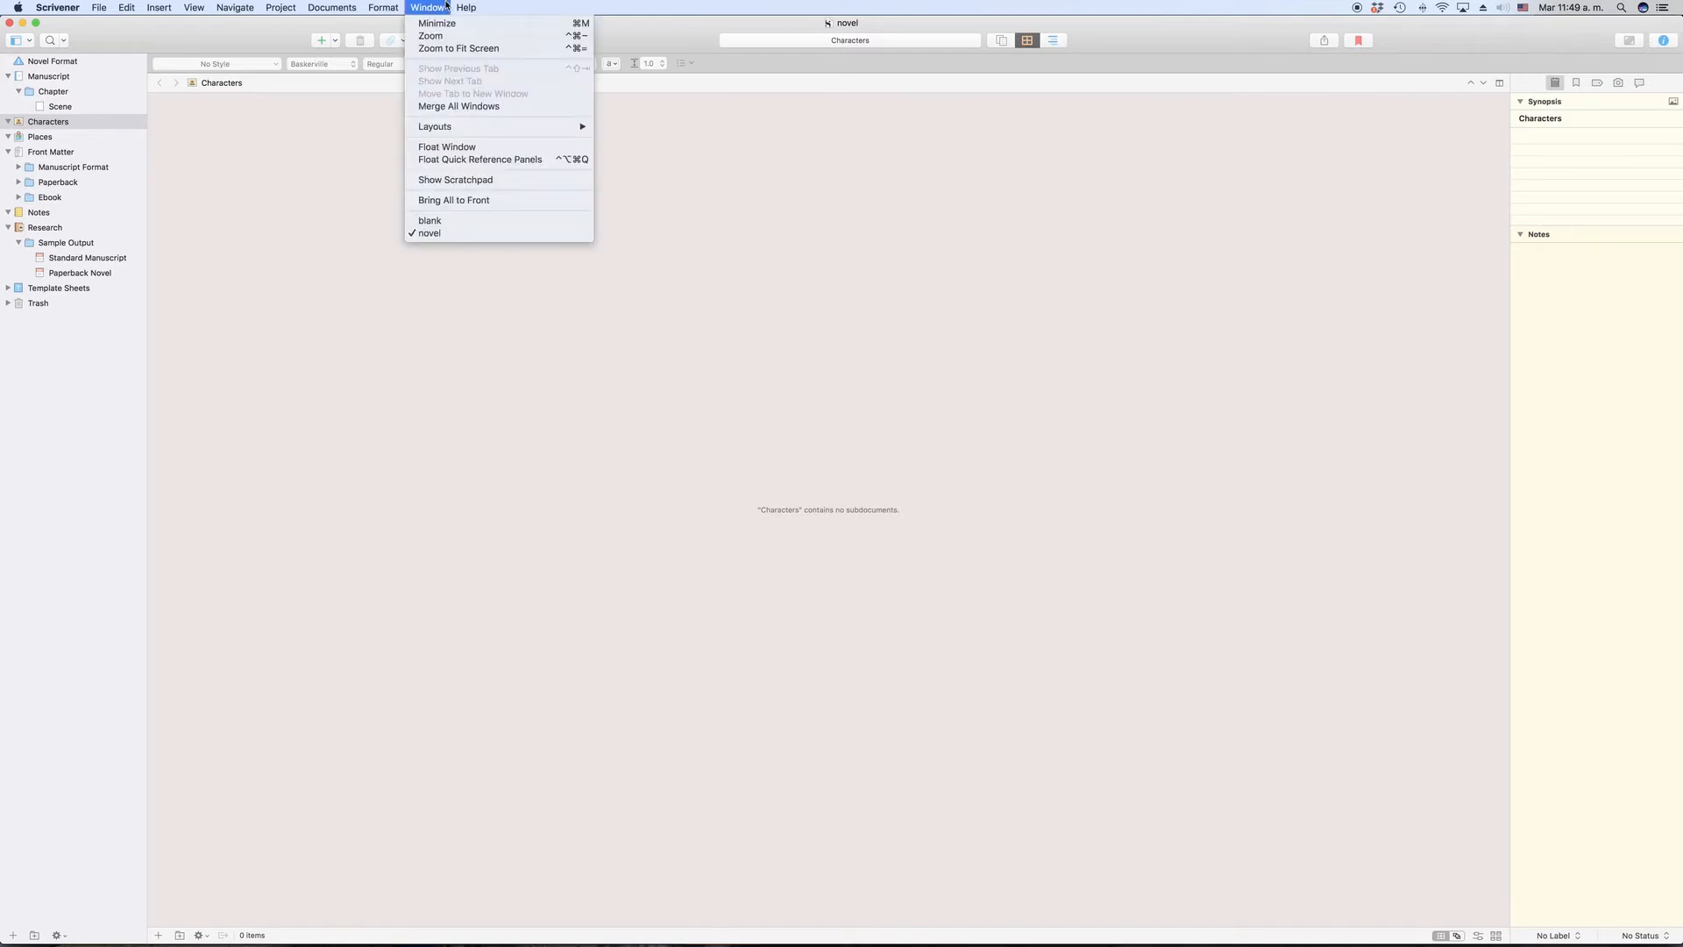
pyautogui.click(459, 216)
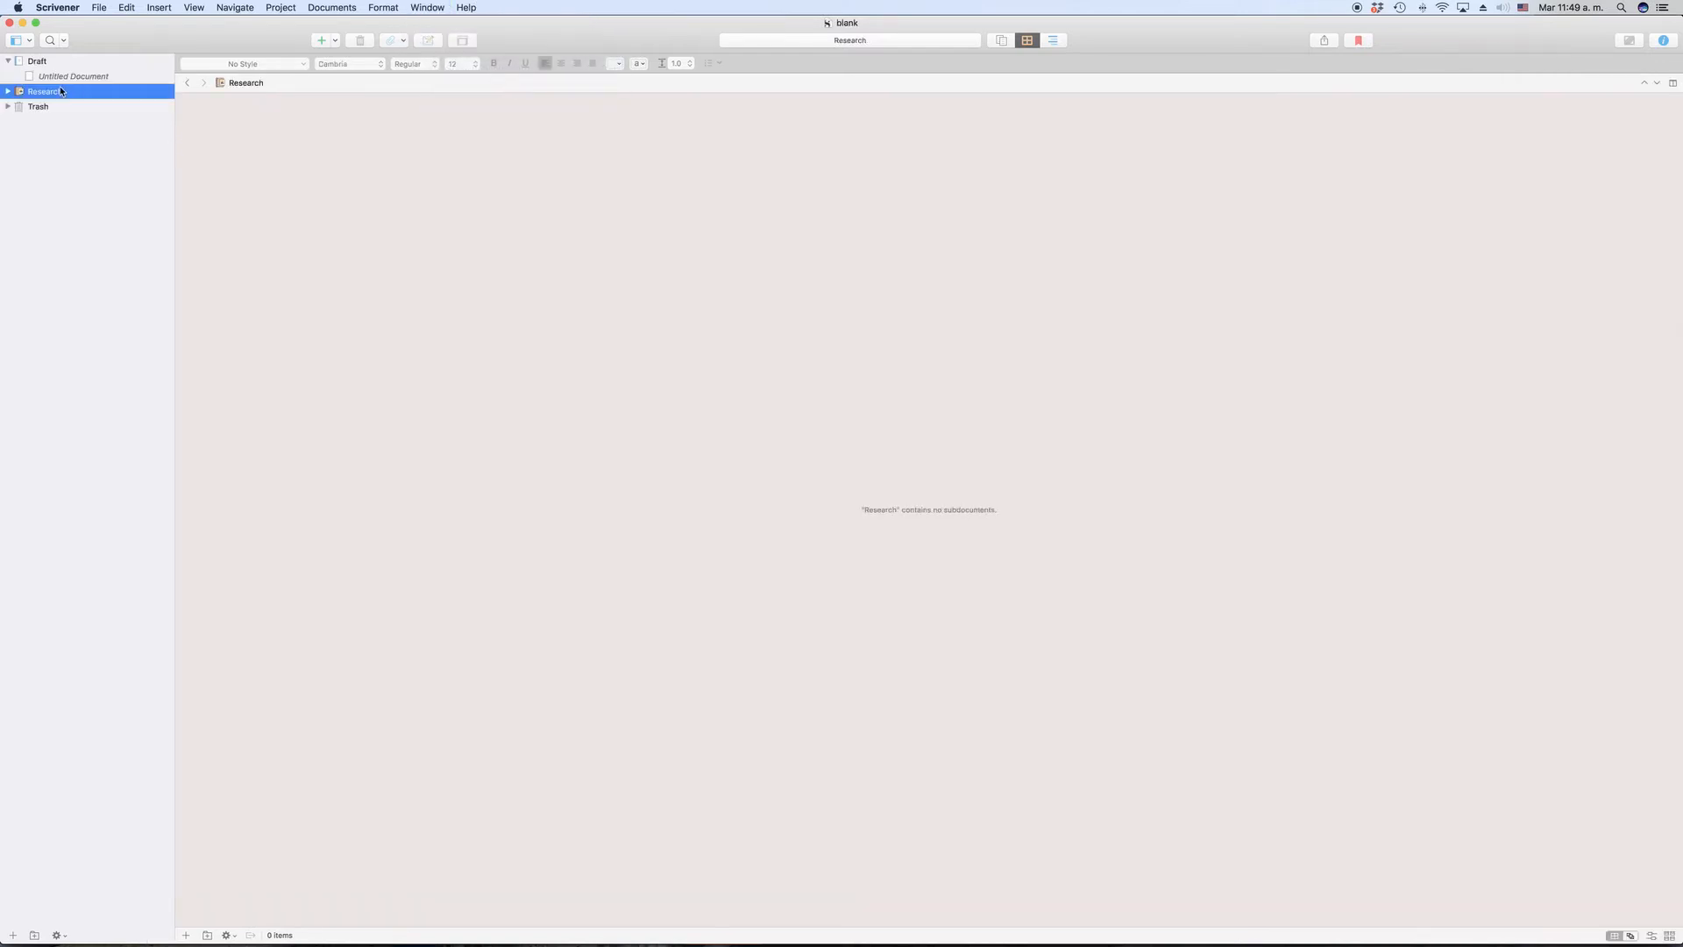
# Create a folder named Templates and place it at the binder's root level, between Research and Trash.
pyautogui.click(338, 38)
pyautogui.click(352, 71)
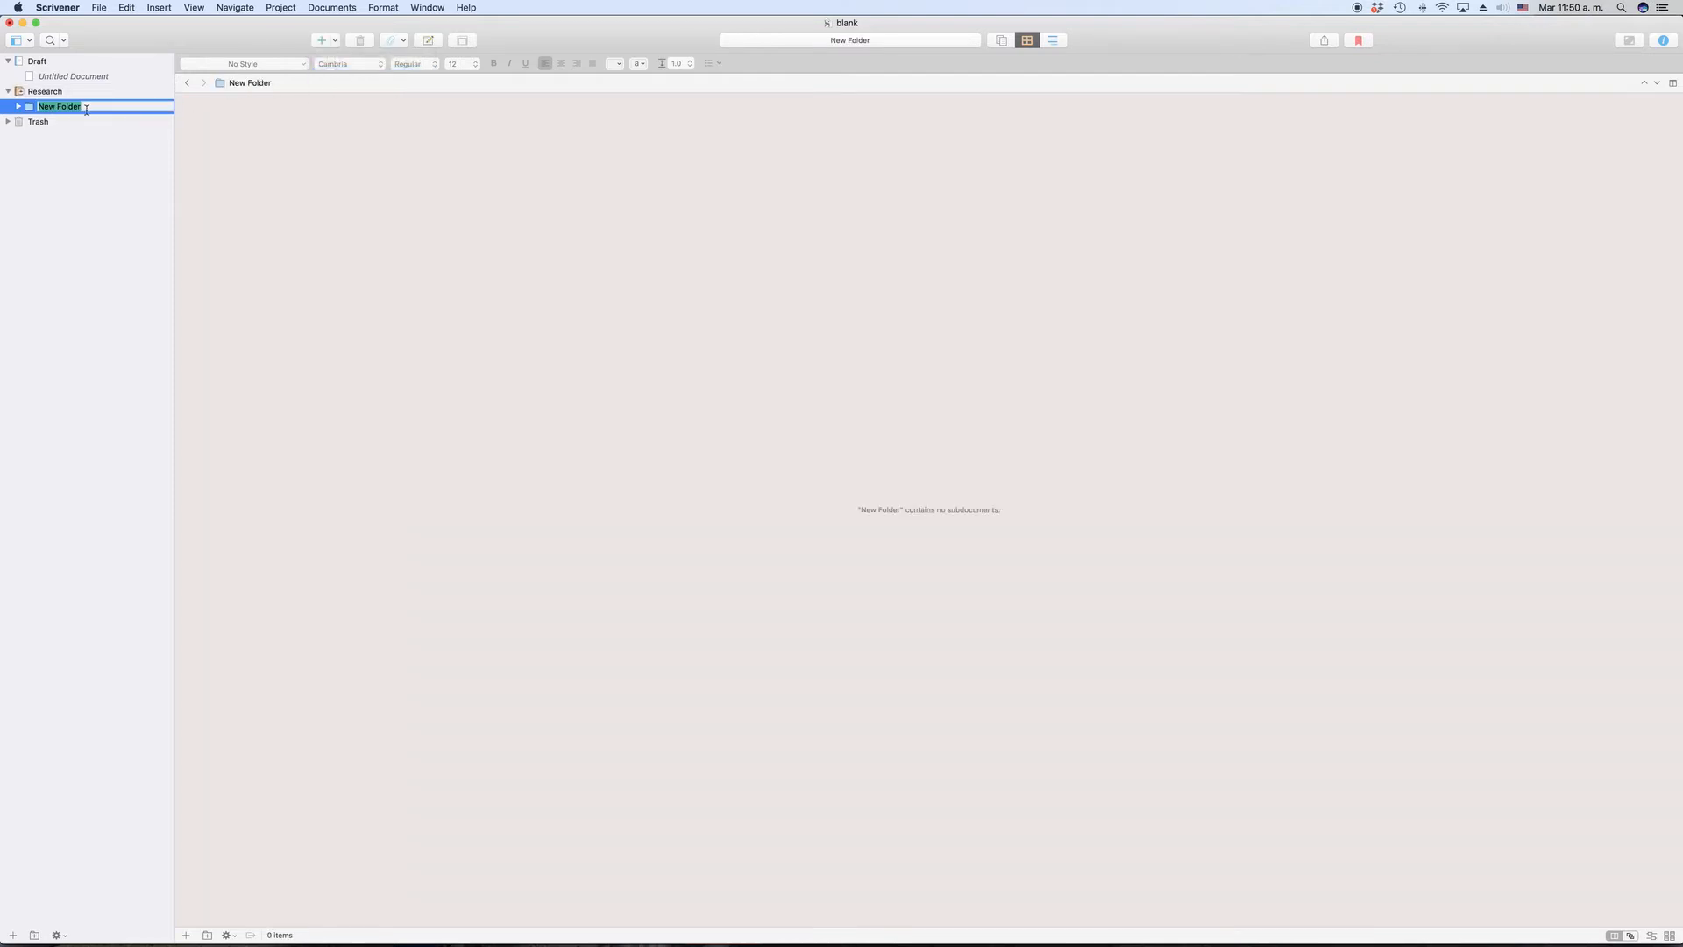
pyautogui.write('Templates')
pyautogui.press('Return')
pyautogui.moveTo(29, 108); pyautogui.dragTo(30, 121)
# Designate the Templates folder as the project's templates folder in the special folders settings.
pyautogui.click(277, 7)
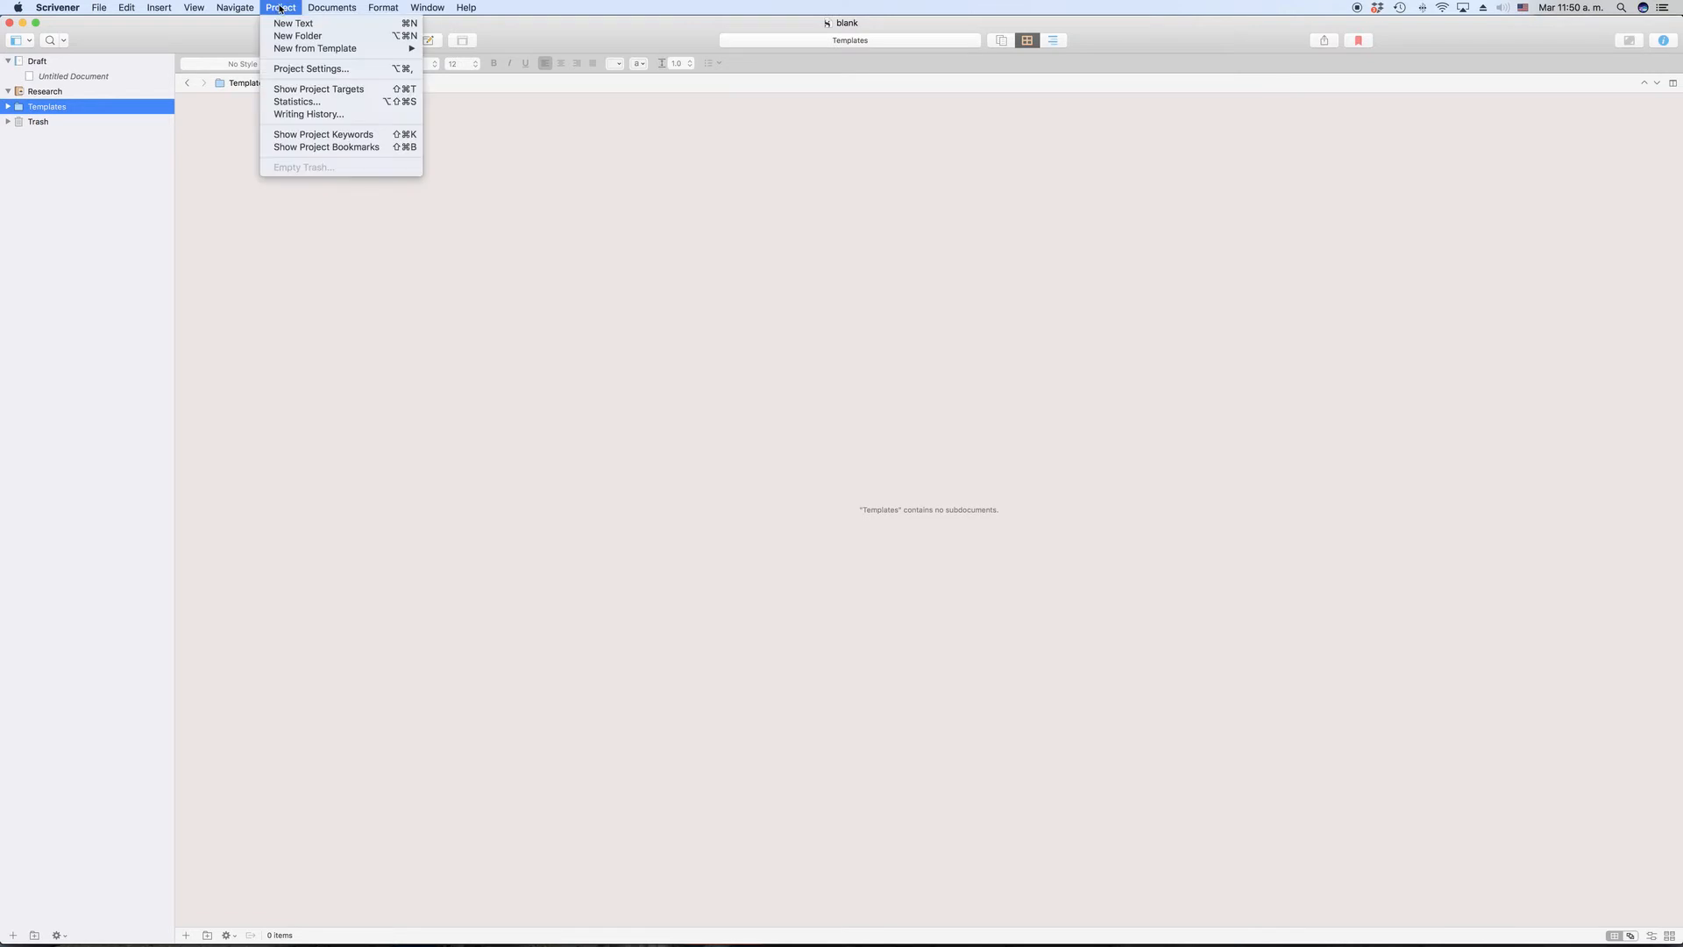
pyautogui.click(289, 70)
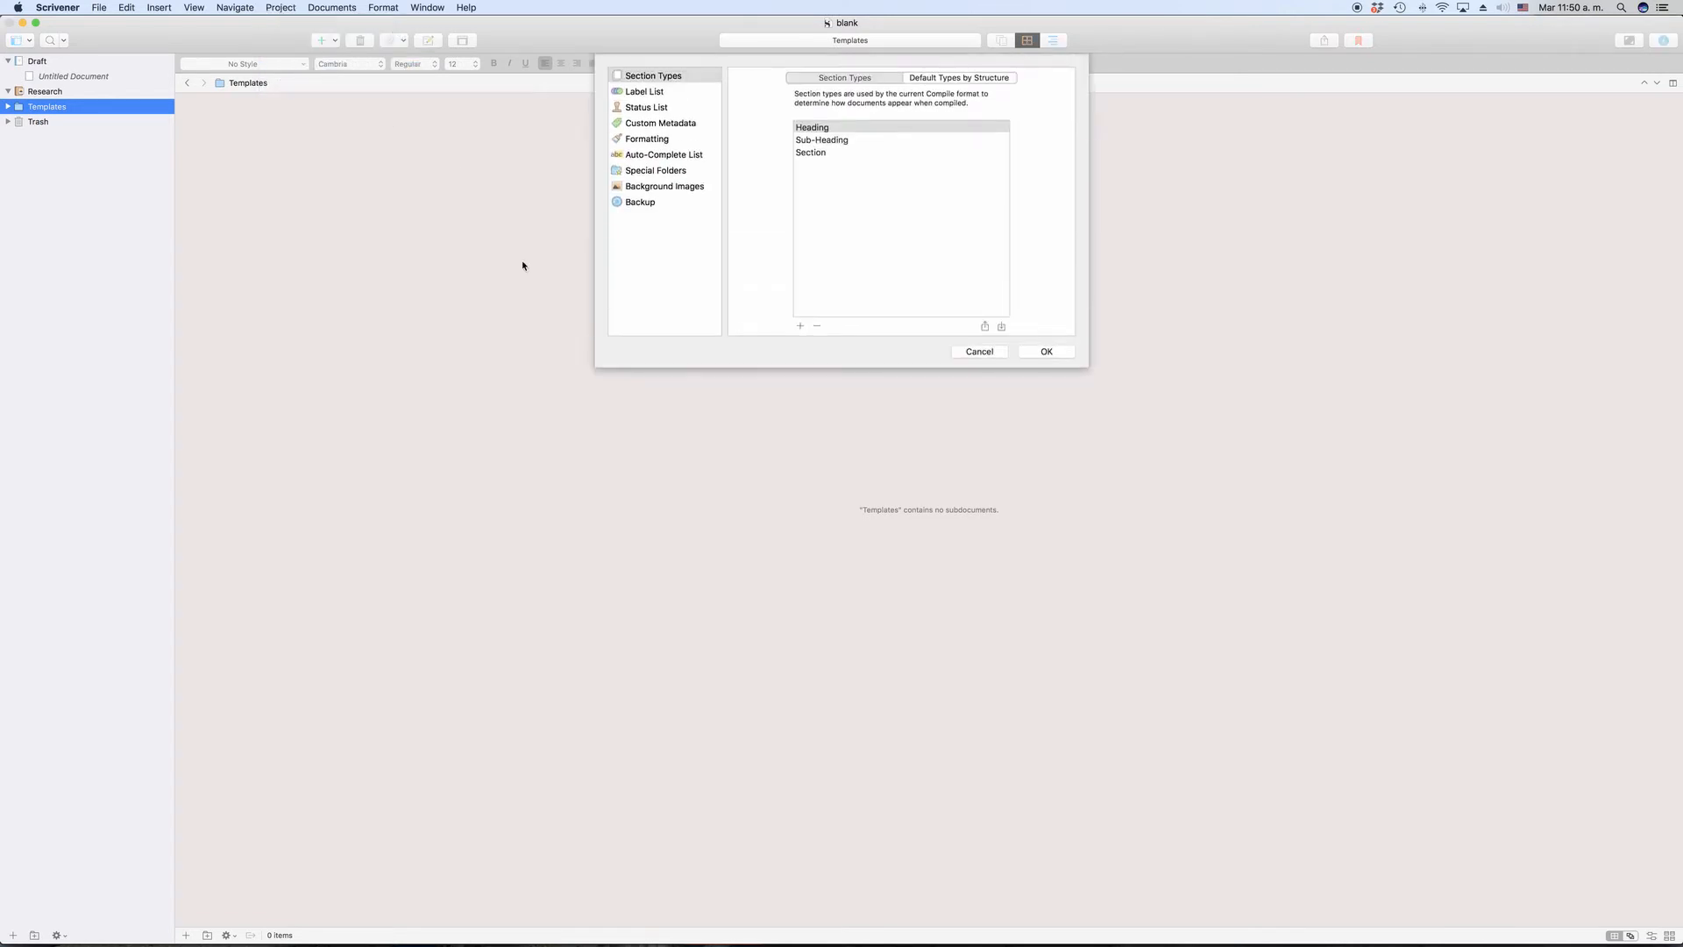
pyautogui.click(660, 170)
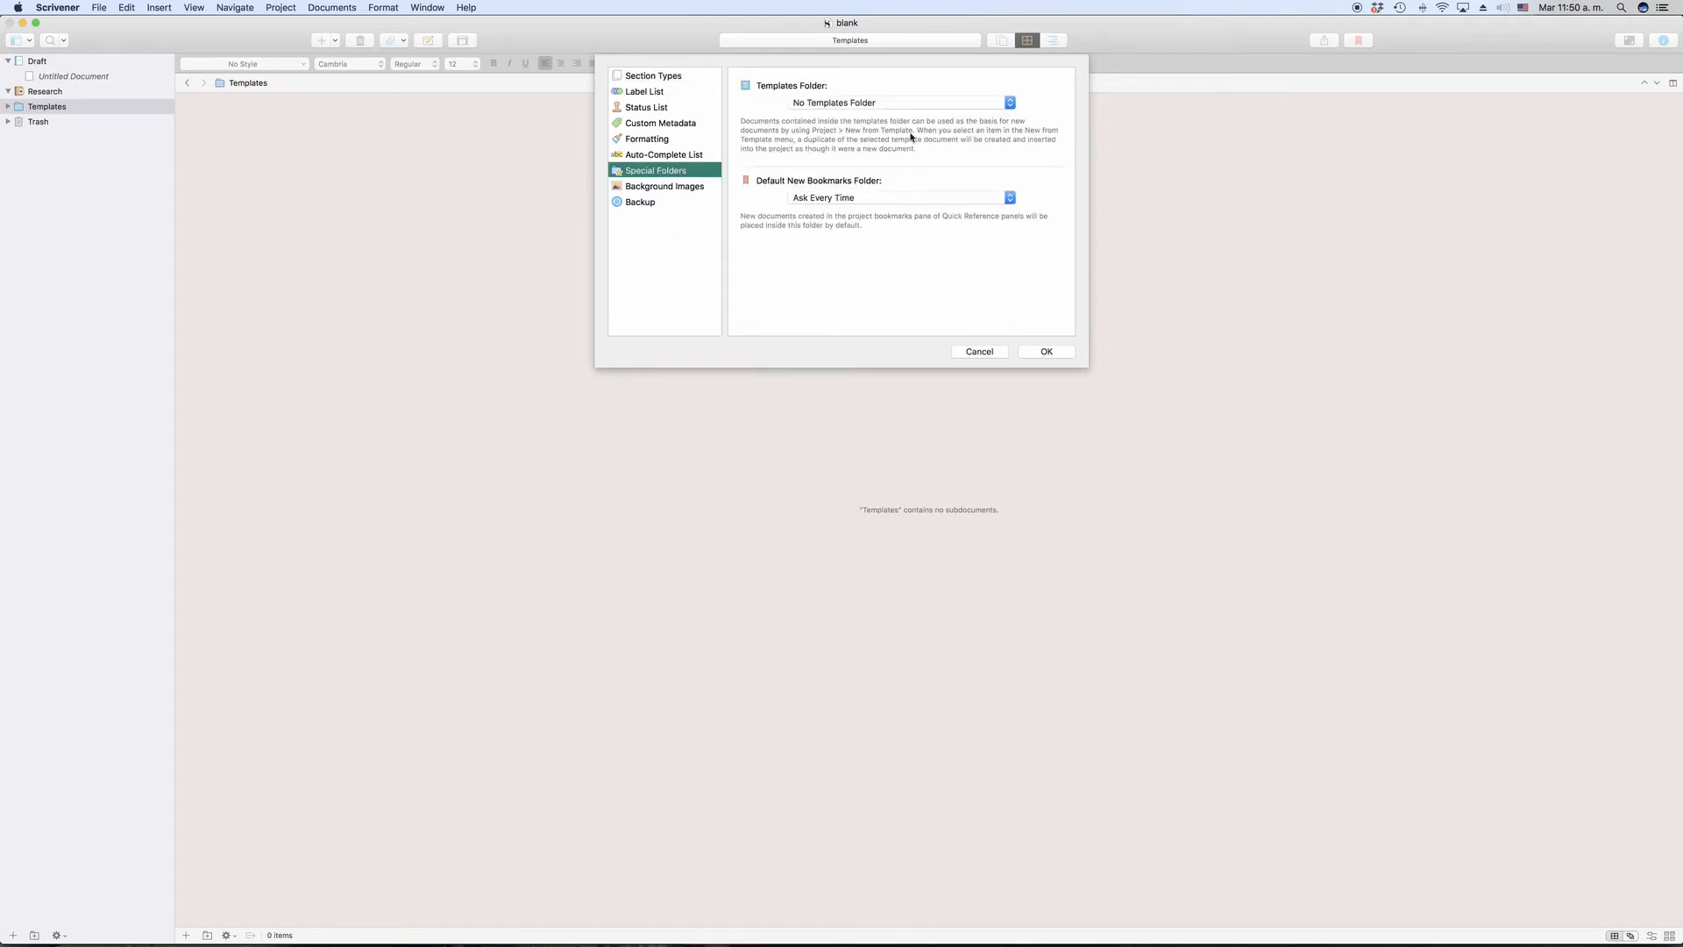
pyautogui.click(1003, 106)
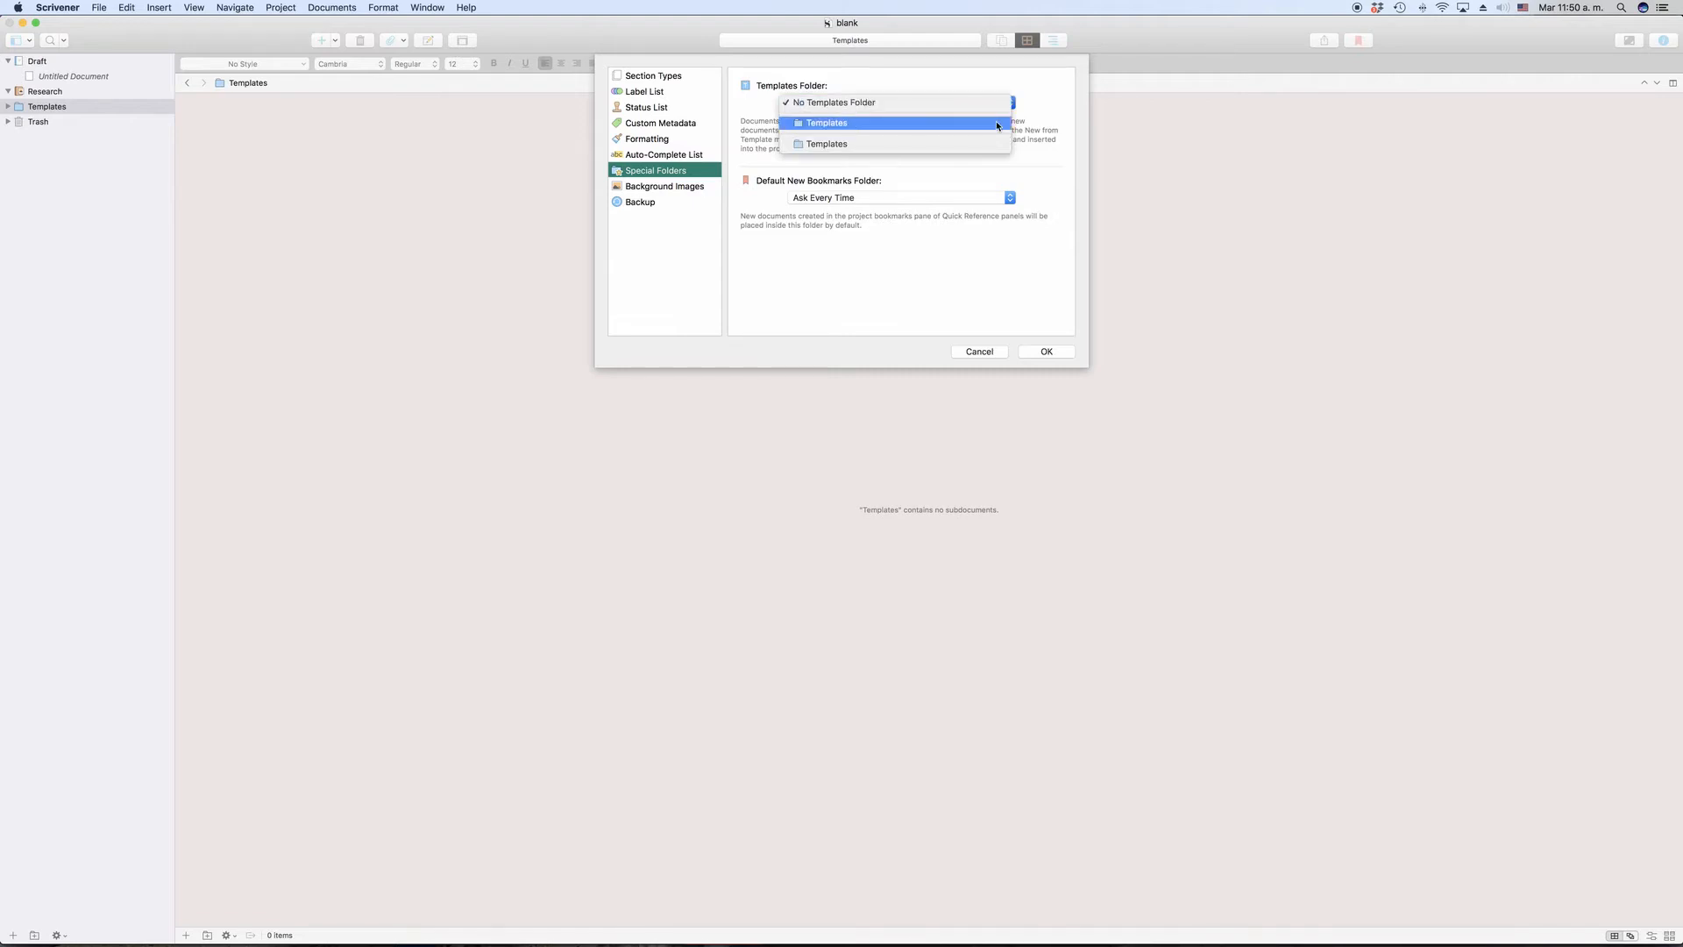
pyautogui.click(997, 125)
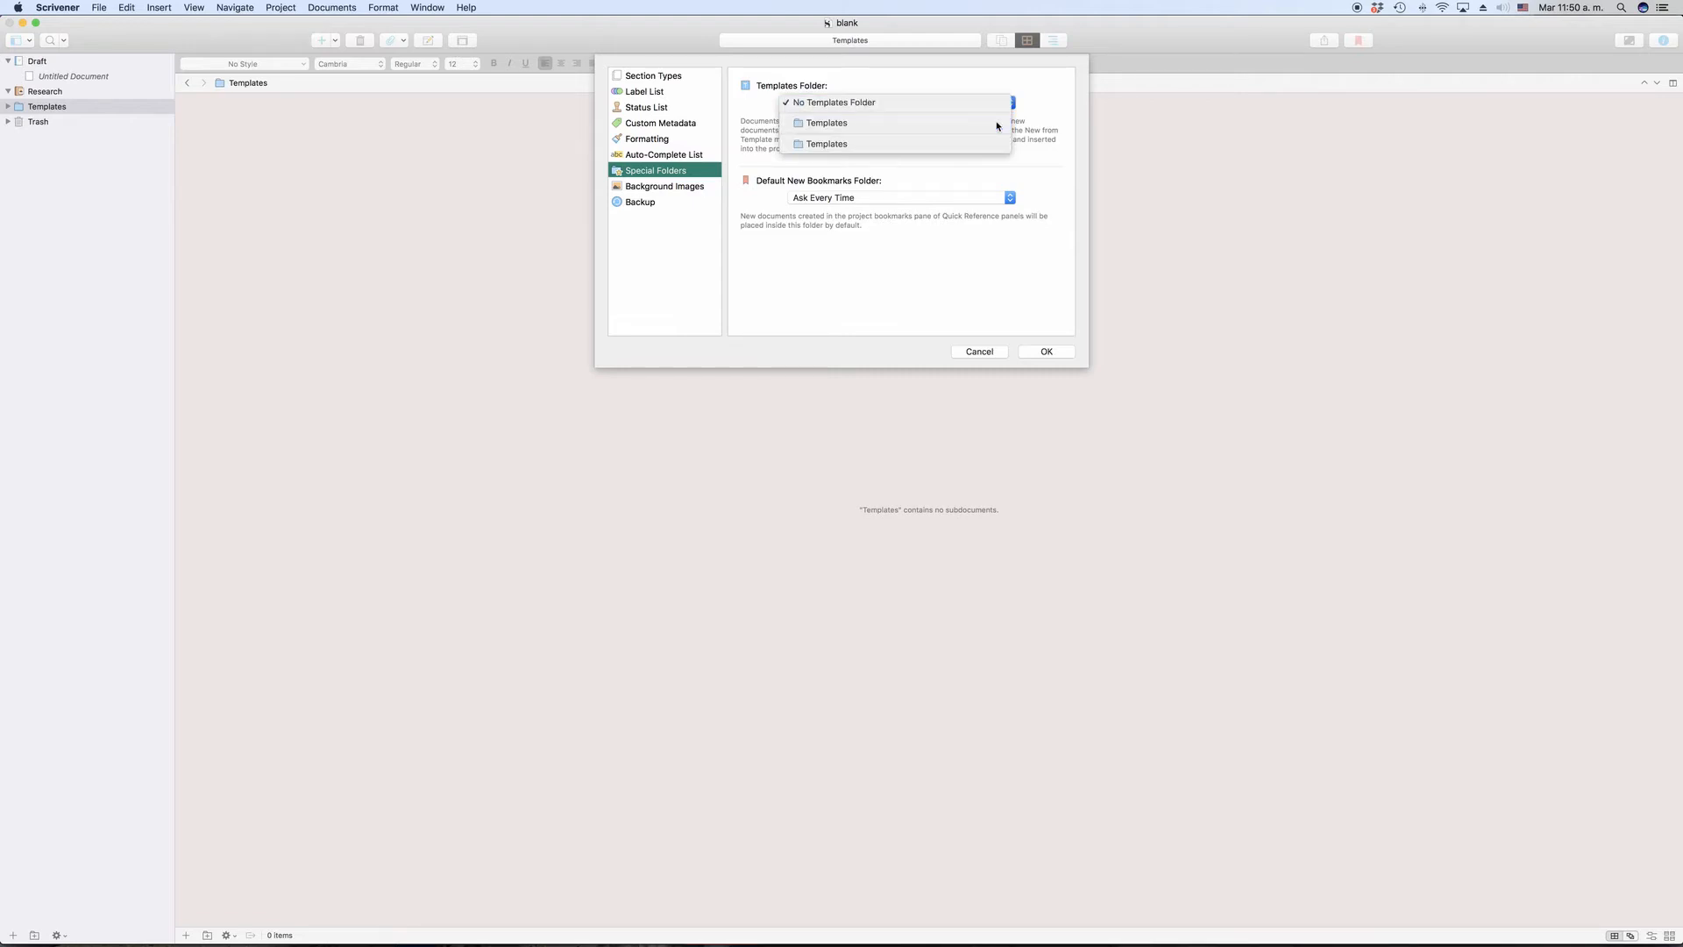
pyautogui.click(1058, 353)
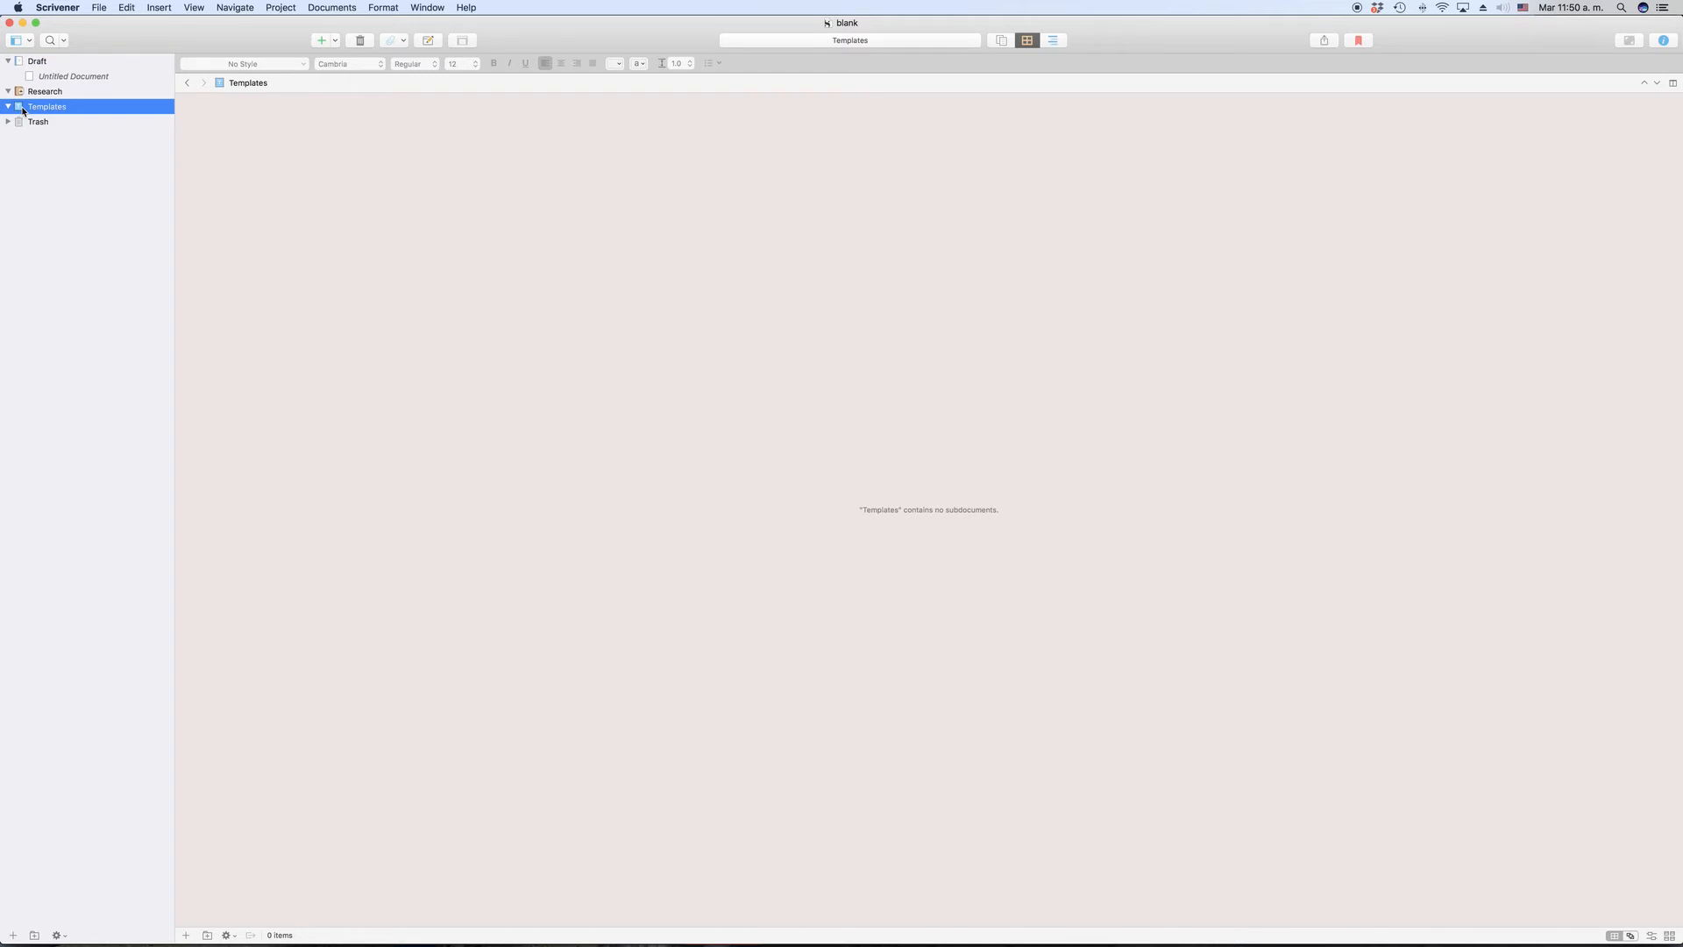
# Rename the untitled document in Draft as Character Template.
pyautogui.click(74, 78)
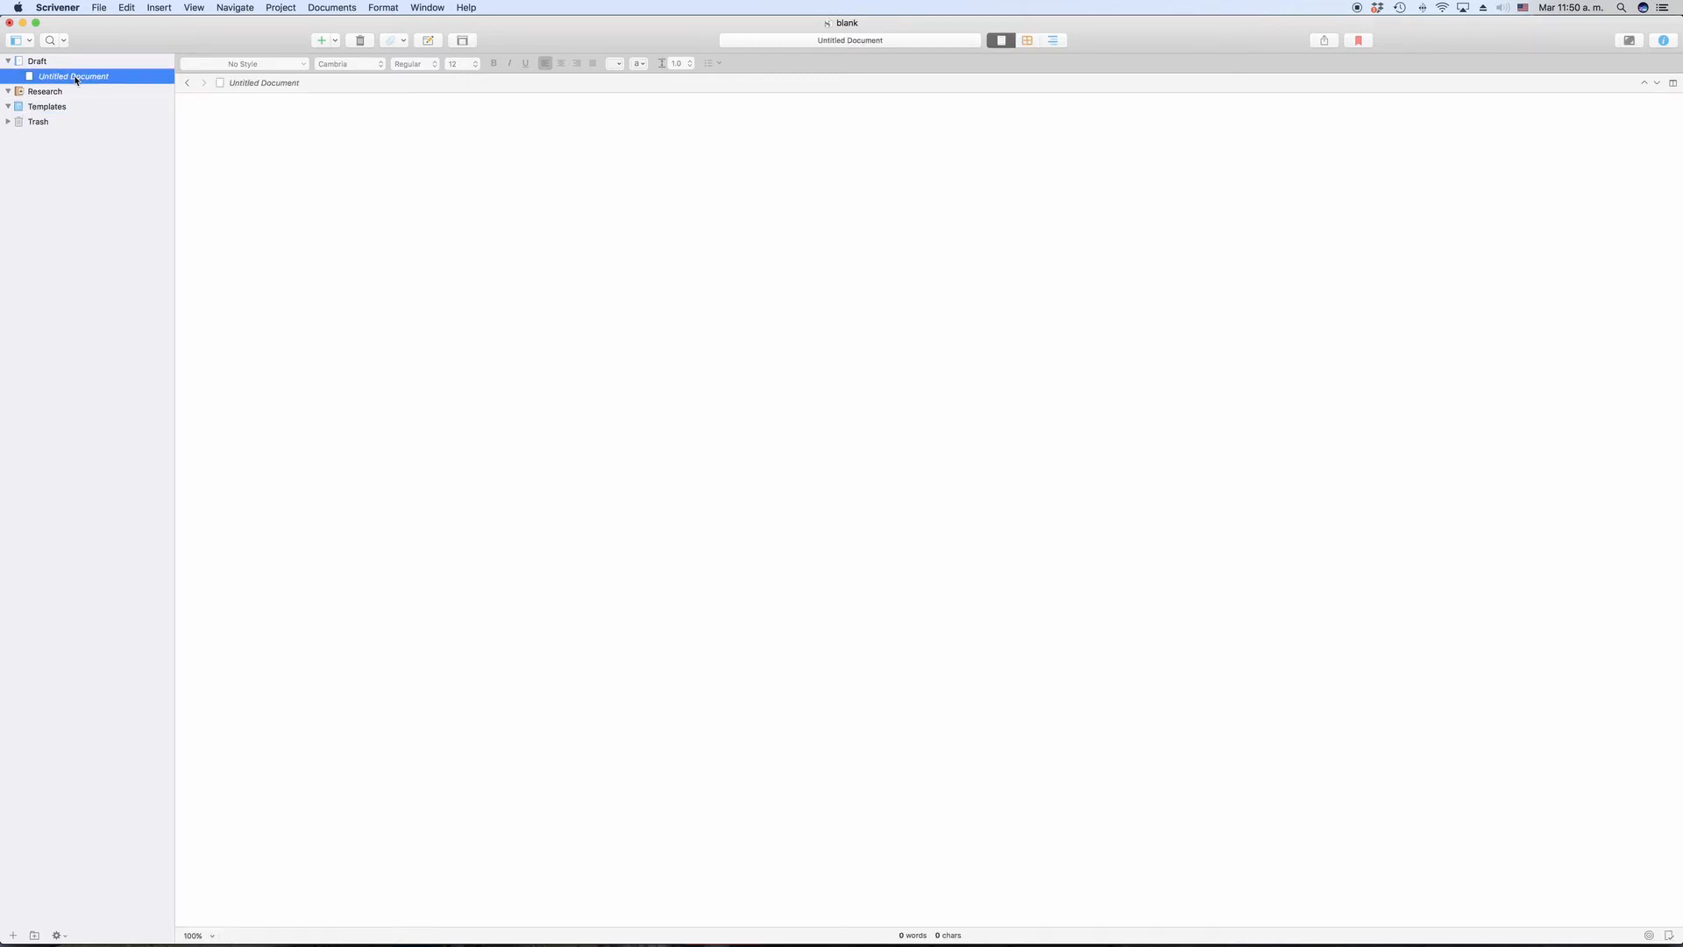
pyautogui.click(75, 77)
pyautogui.write('Character TE')
pyautogui.write('mplate')
pyautogui.press('Return')
# Write the lines "Name:", "Occupation:", "Role in the story:" and "..." in the Character Template document.
pyautogui.click(525, 223)
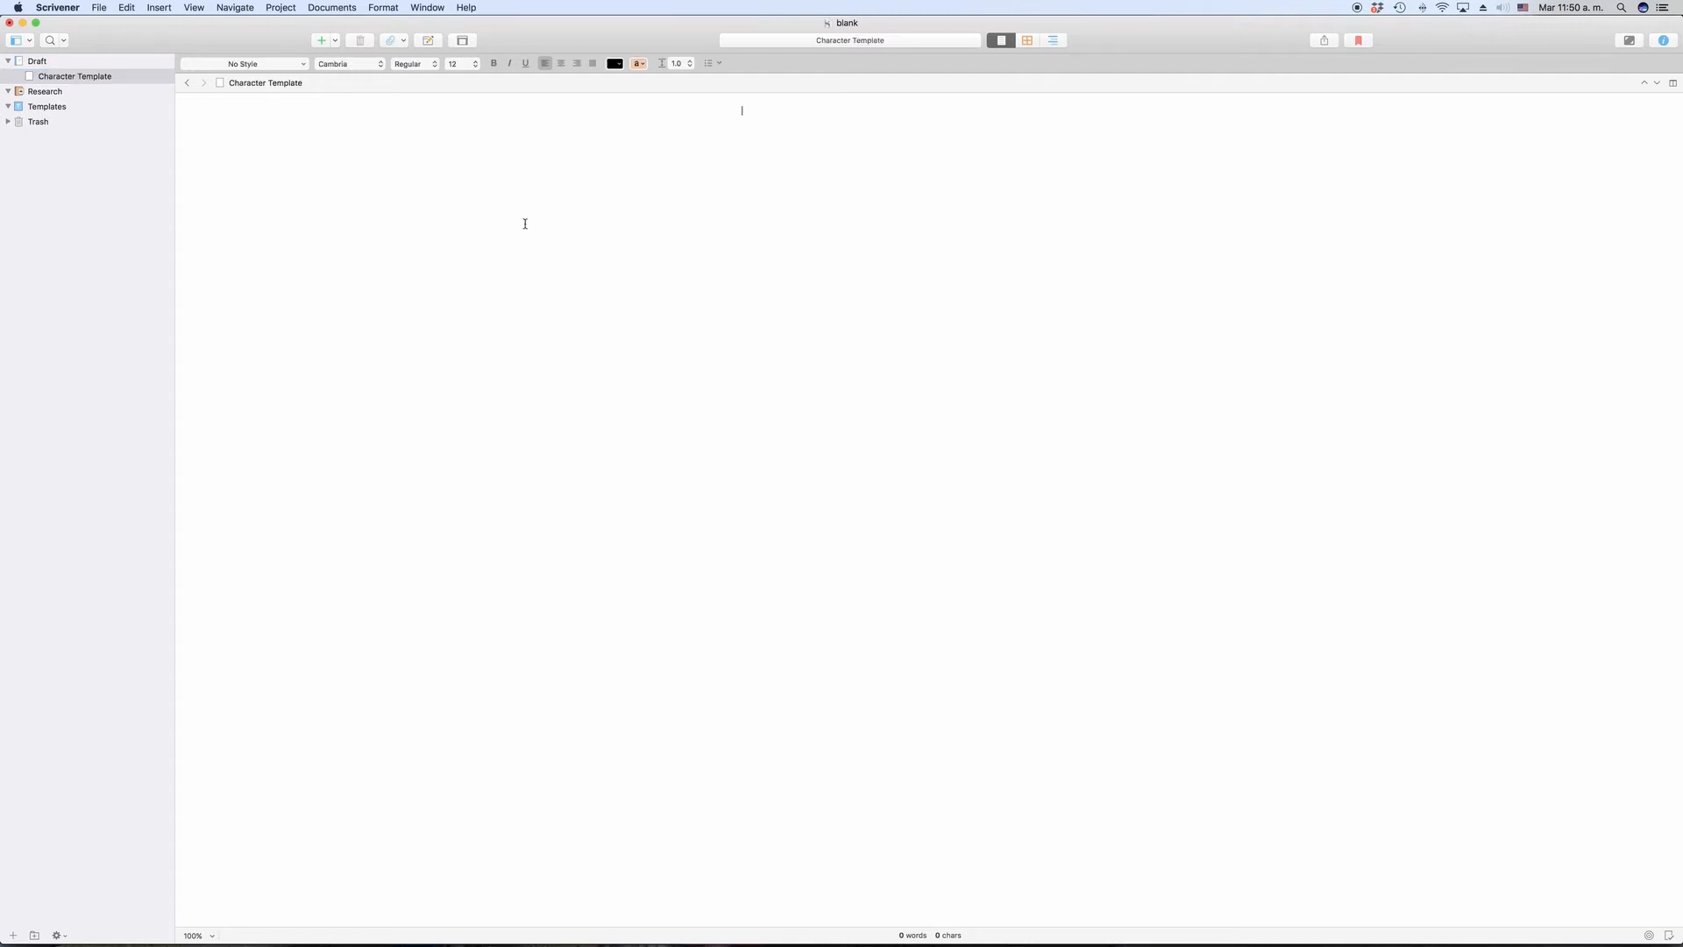
pyautogui.write('Name')
pyautogui.write('Co')
pyautogui.write('ccu')
pyautogui.write('pation:')
pyautogui.press('Return')
pyautogui.write('Role in teh sto')
pyautogui.press('BackSpace')
pyautogui.press('BackSpace')
pyautogui.press('BackSpace')
pyautogui.press('BackSpace')
pyautogui.press('BackSpace')
pyautogui.press('BackSpace')
pyautogui.write('he story')
# Move the Character Template document from Draft into the Templates folder.
pyautogui.click(213, 935)
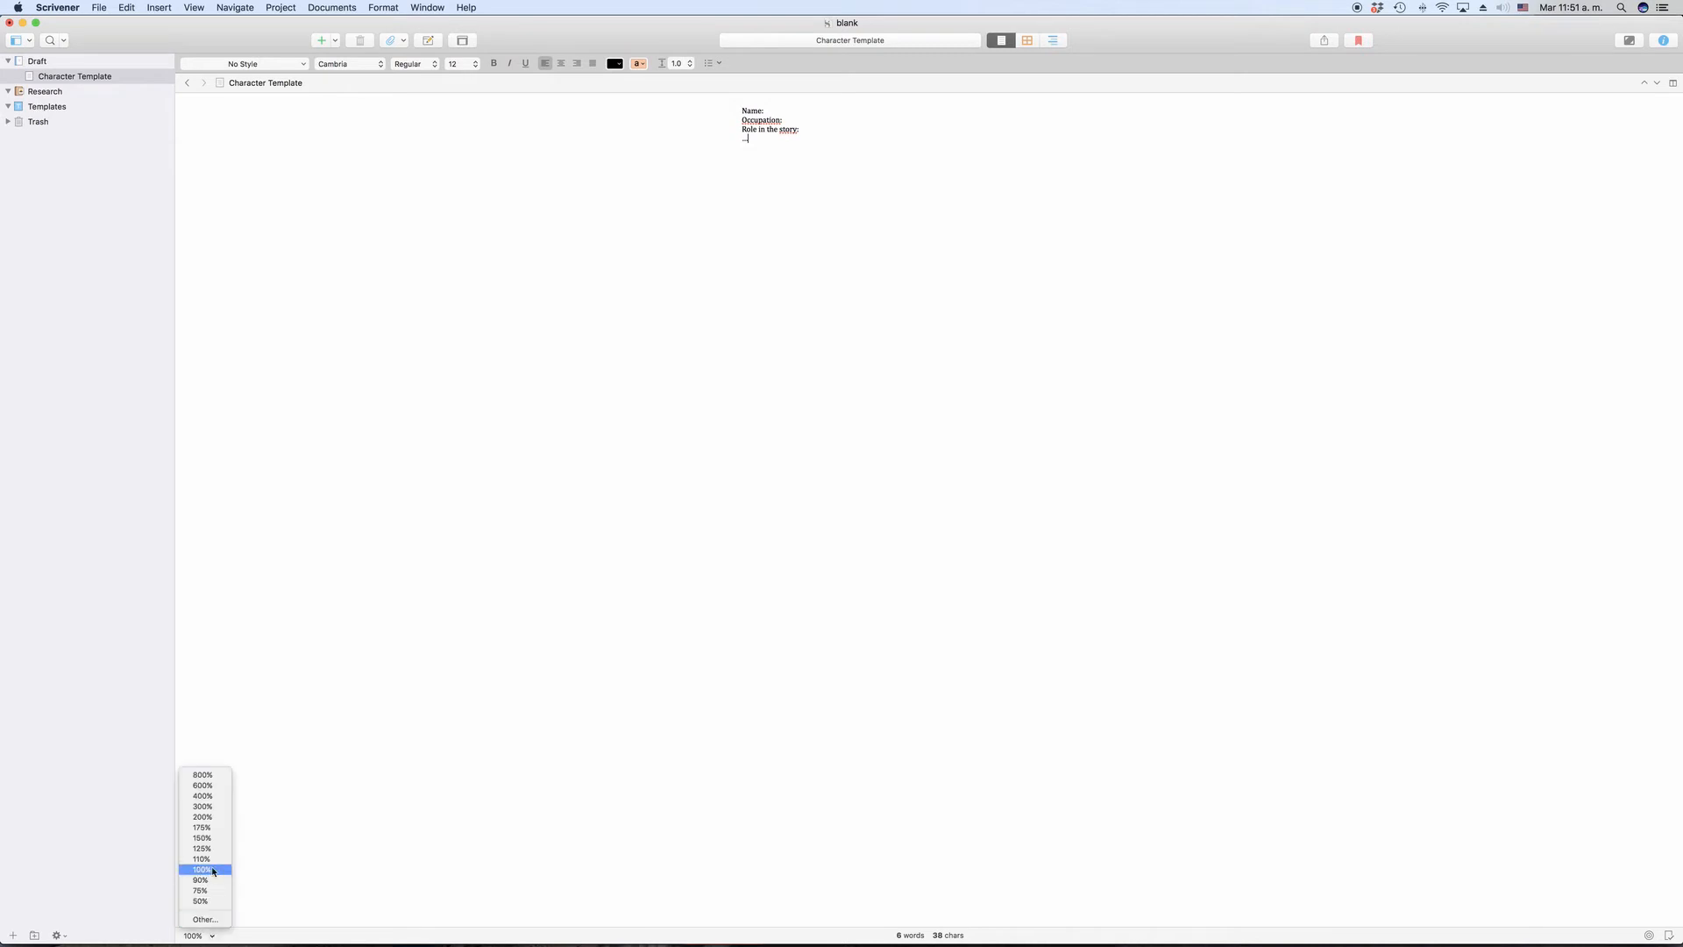
pyautogui.click(211, 816)
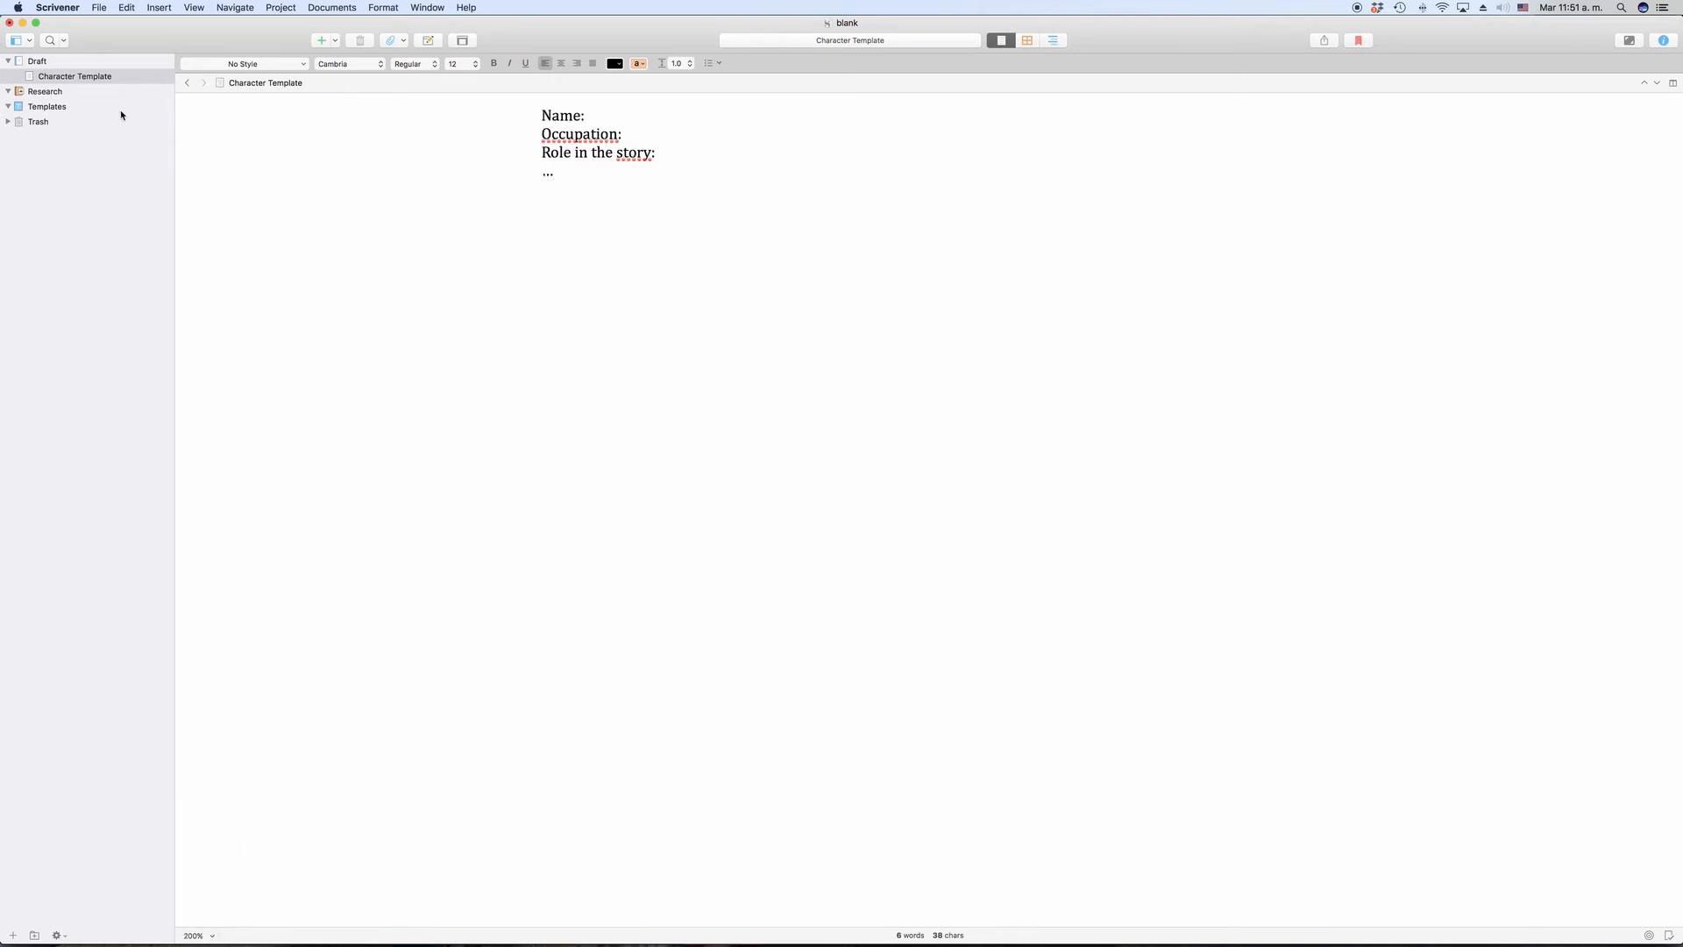
pyautogui.moveTo(35, 77); pyautogui.dragTo(41, 109)
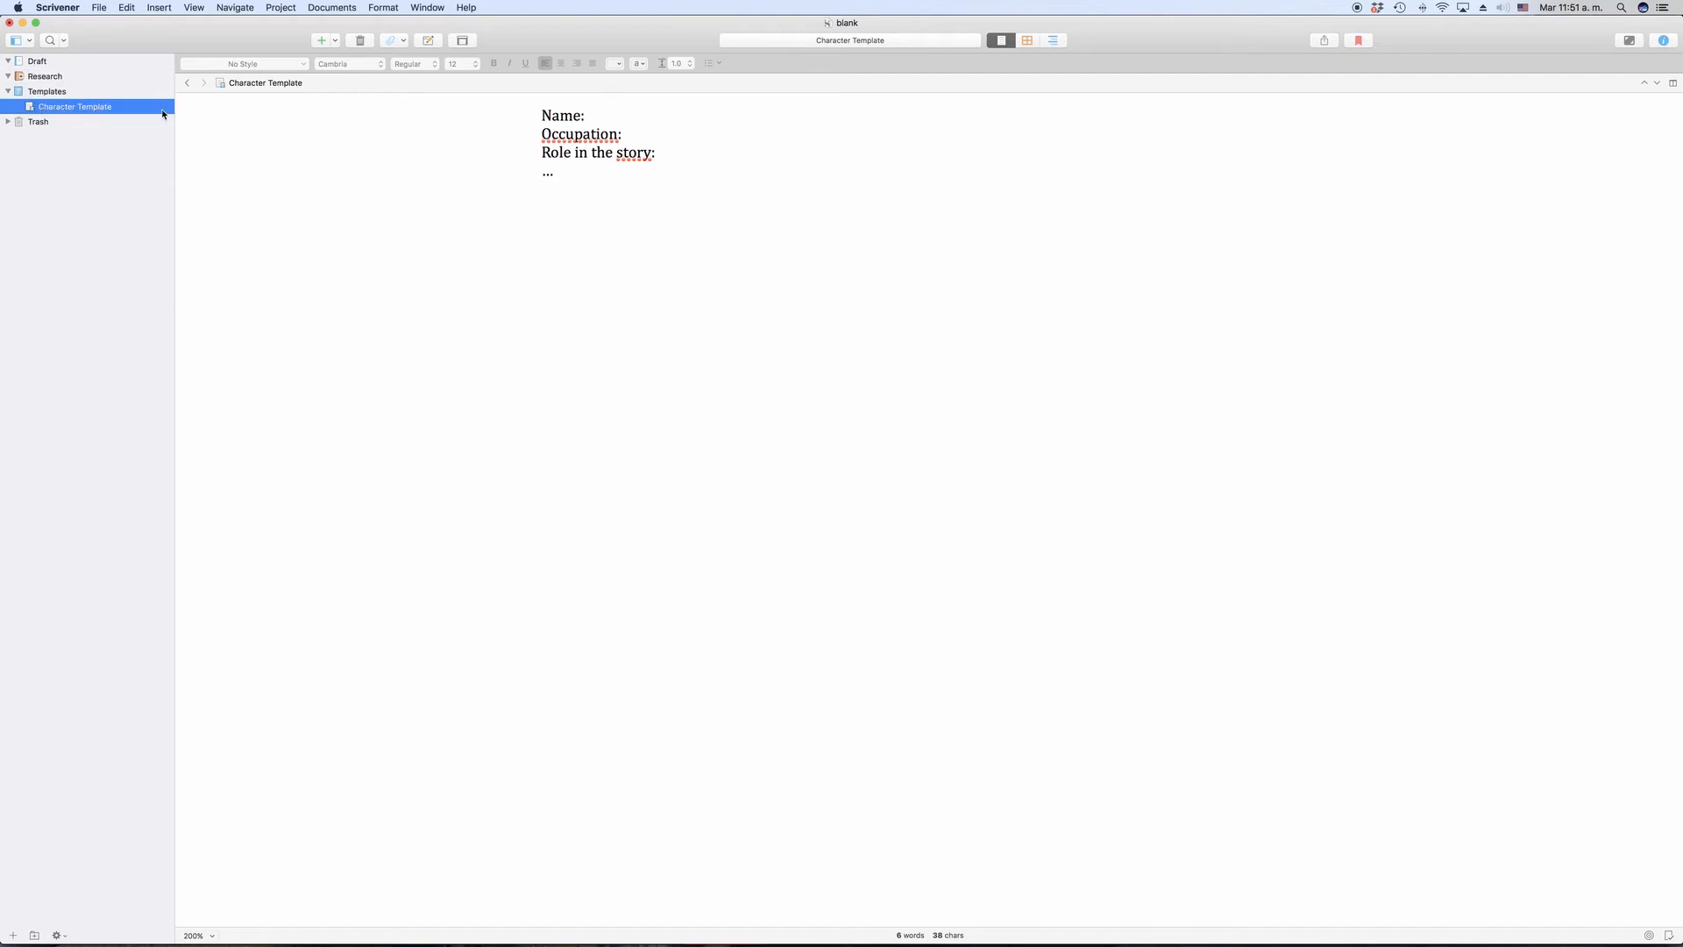
pyautogui.click(543, 213)
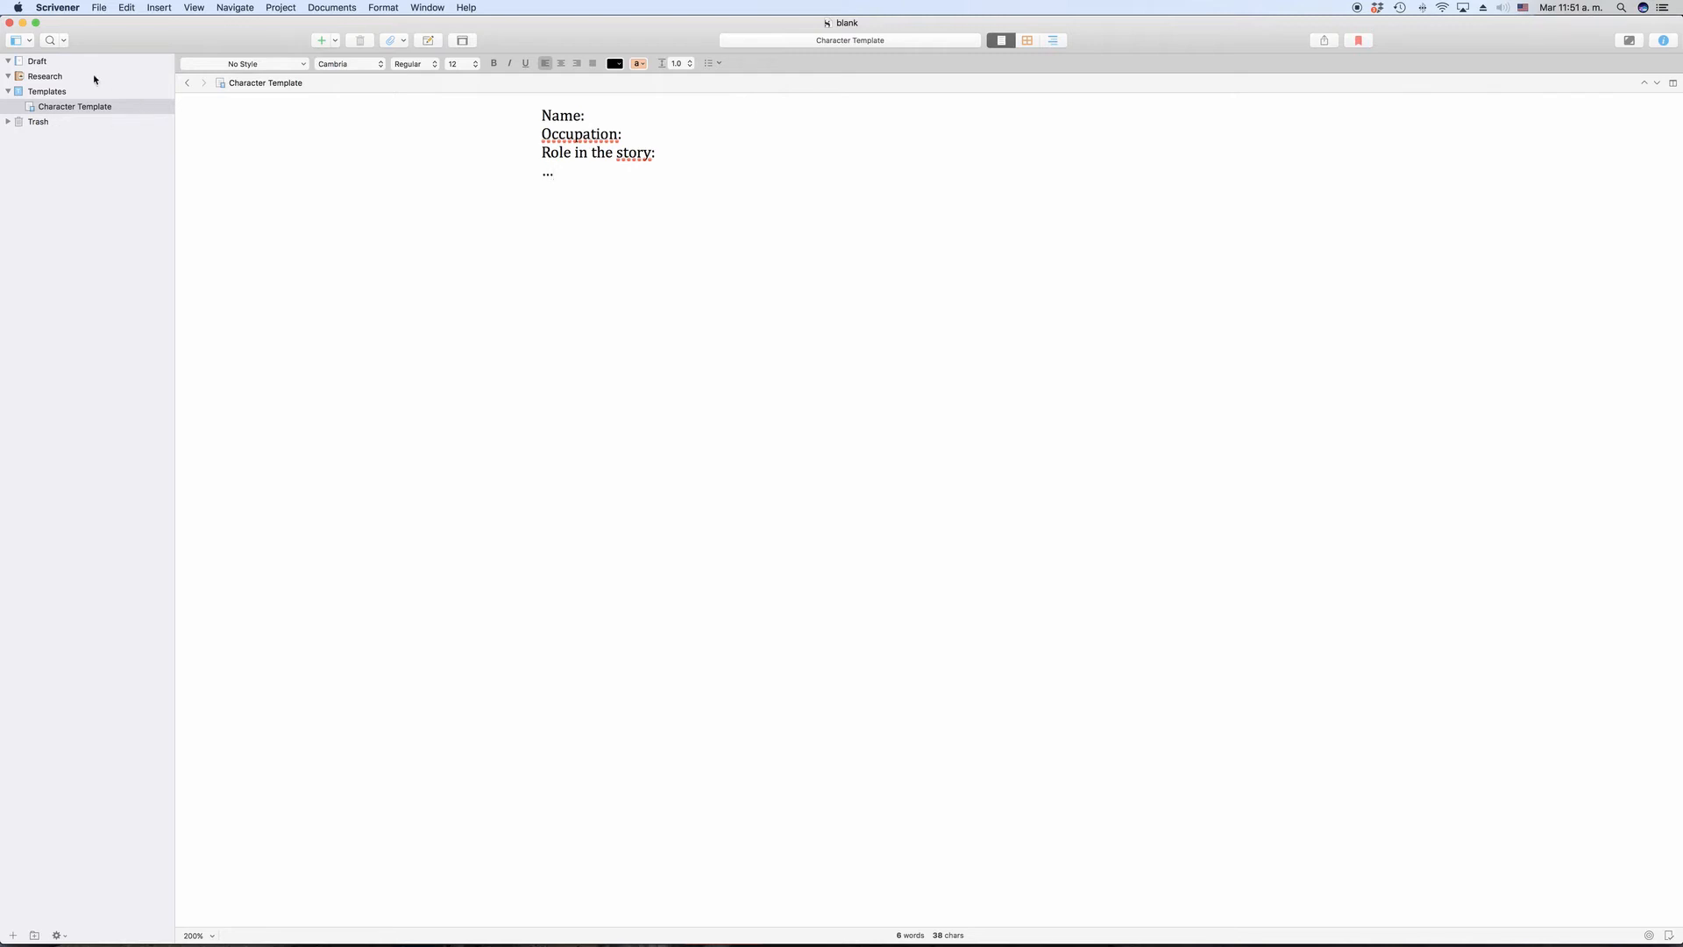
# Add two new documents based on Character Template to the Draft folder.
pyautogui.click(37, 63)
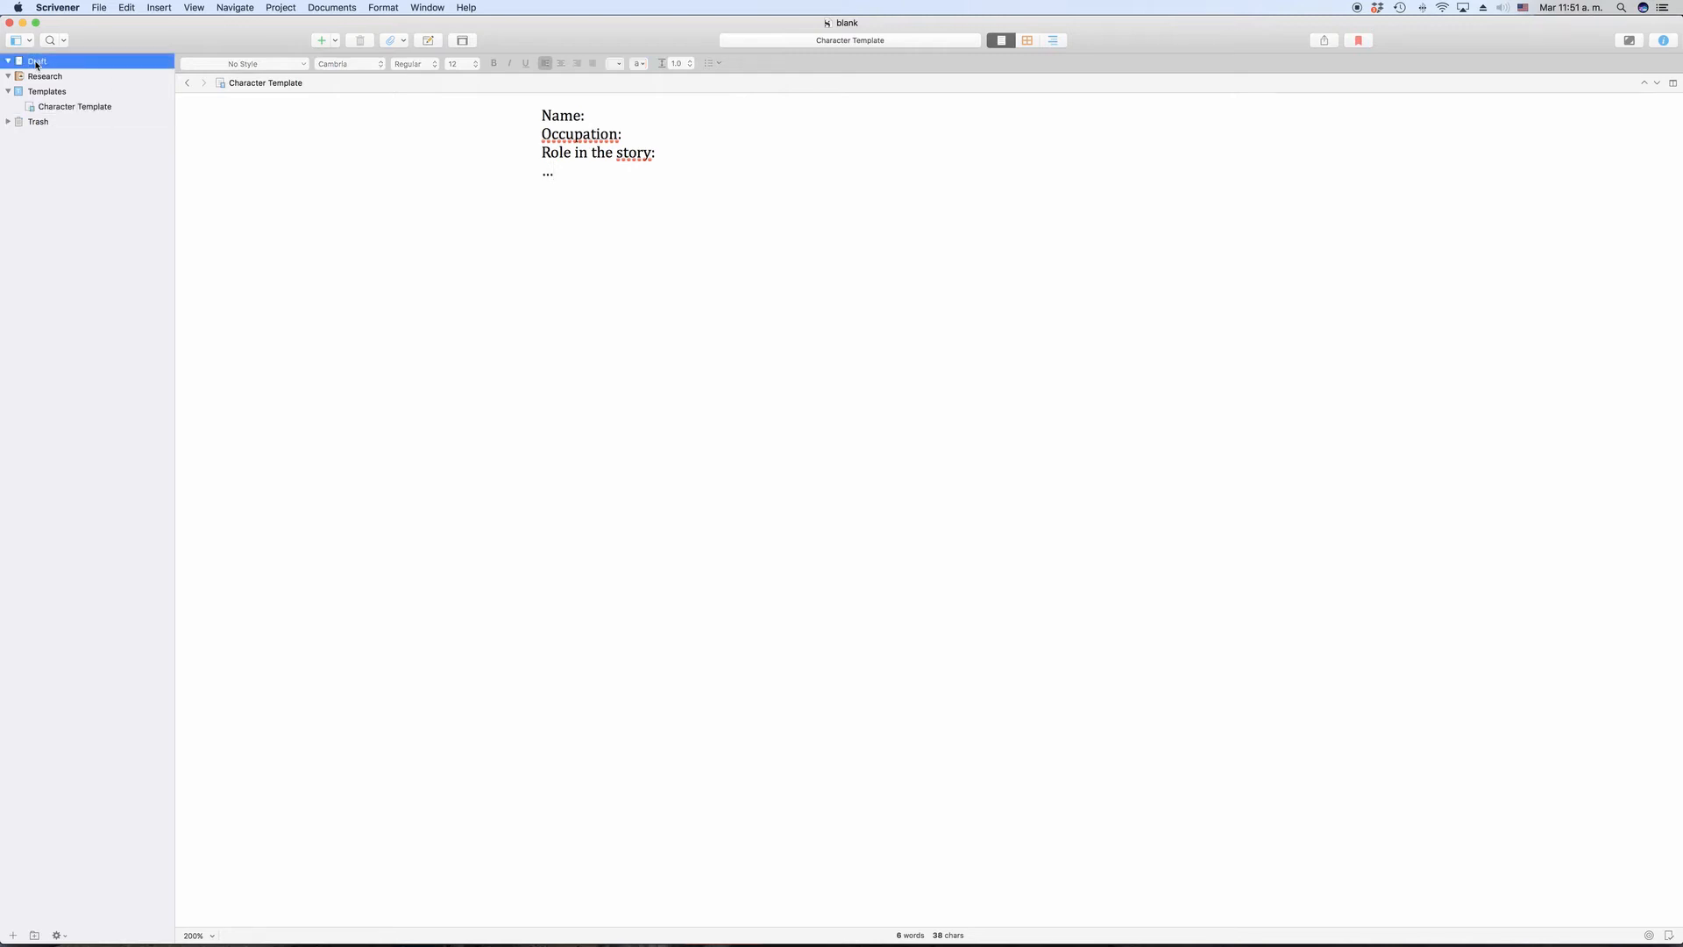
pyautogui.click(278, 7)
pyautogui.moveTo(372, 49)
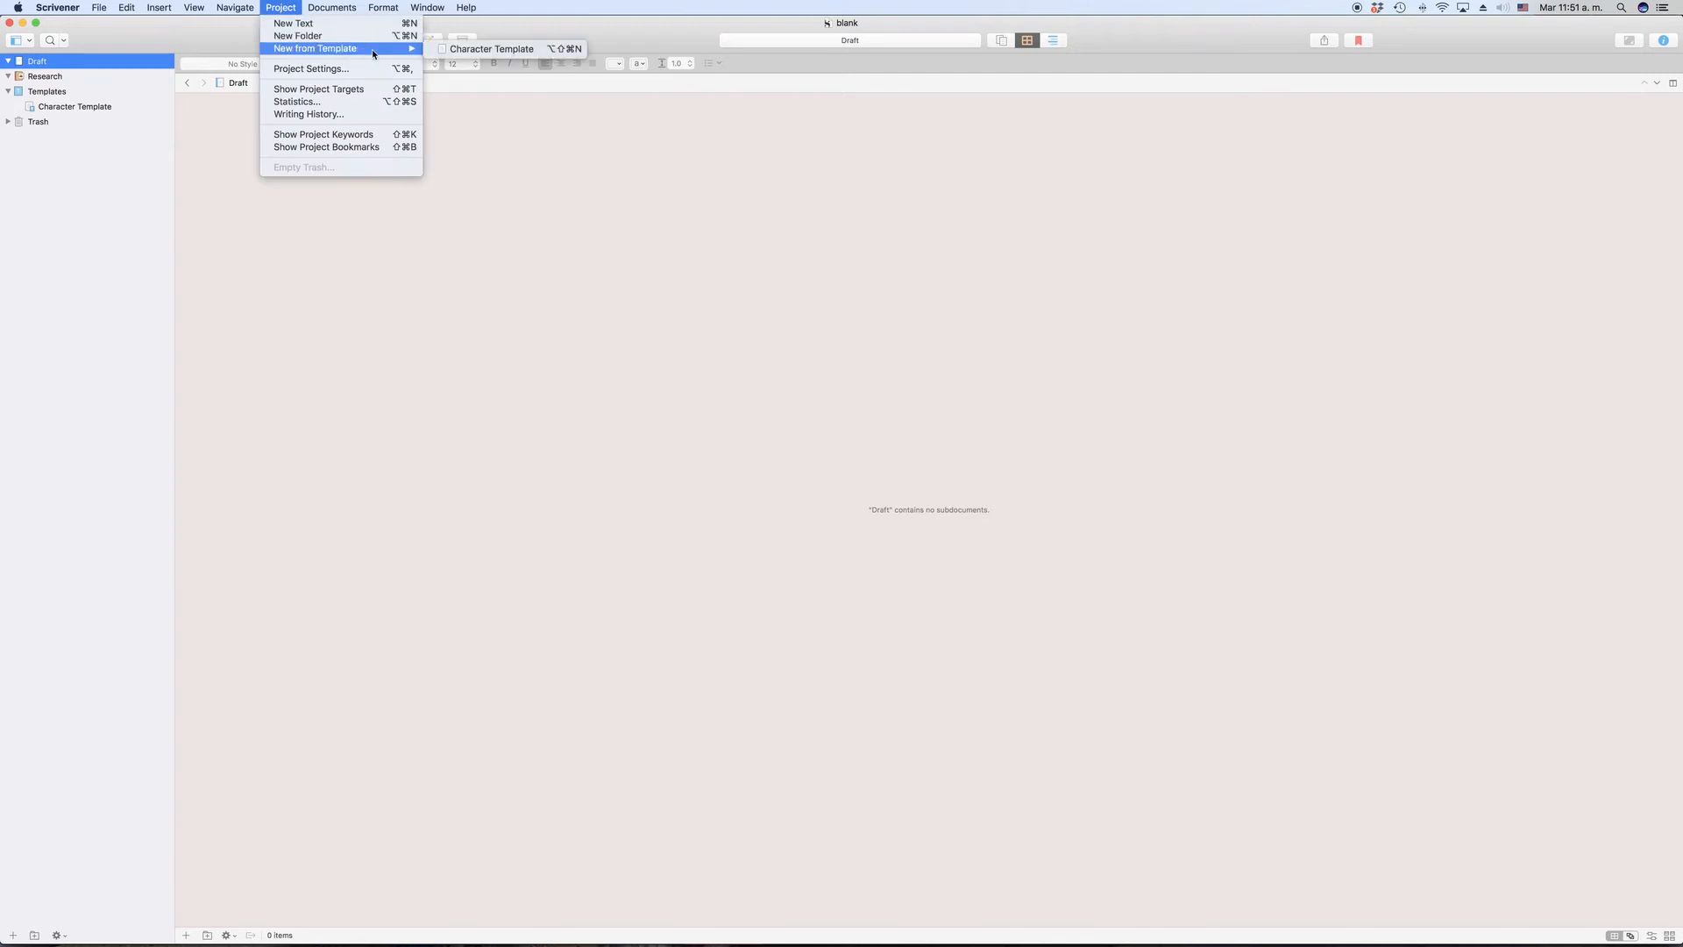
pyautogui.click(500, 49)
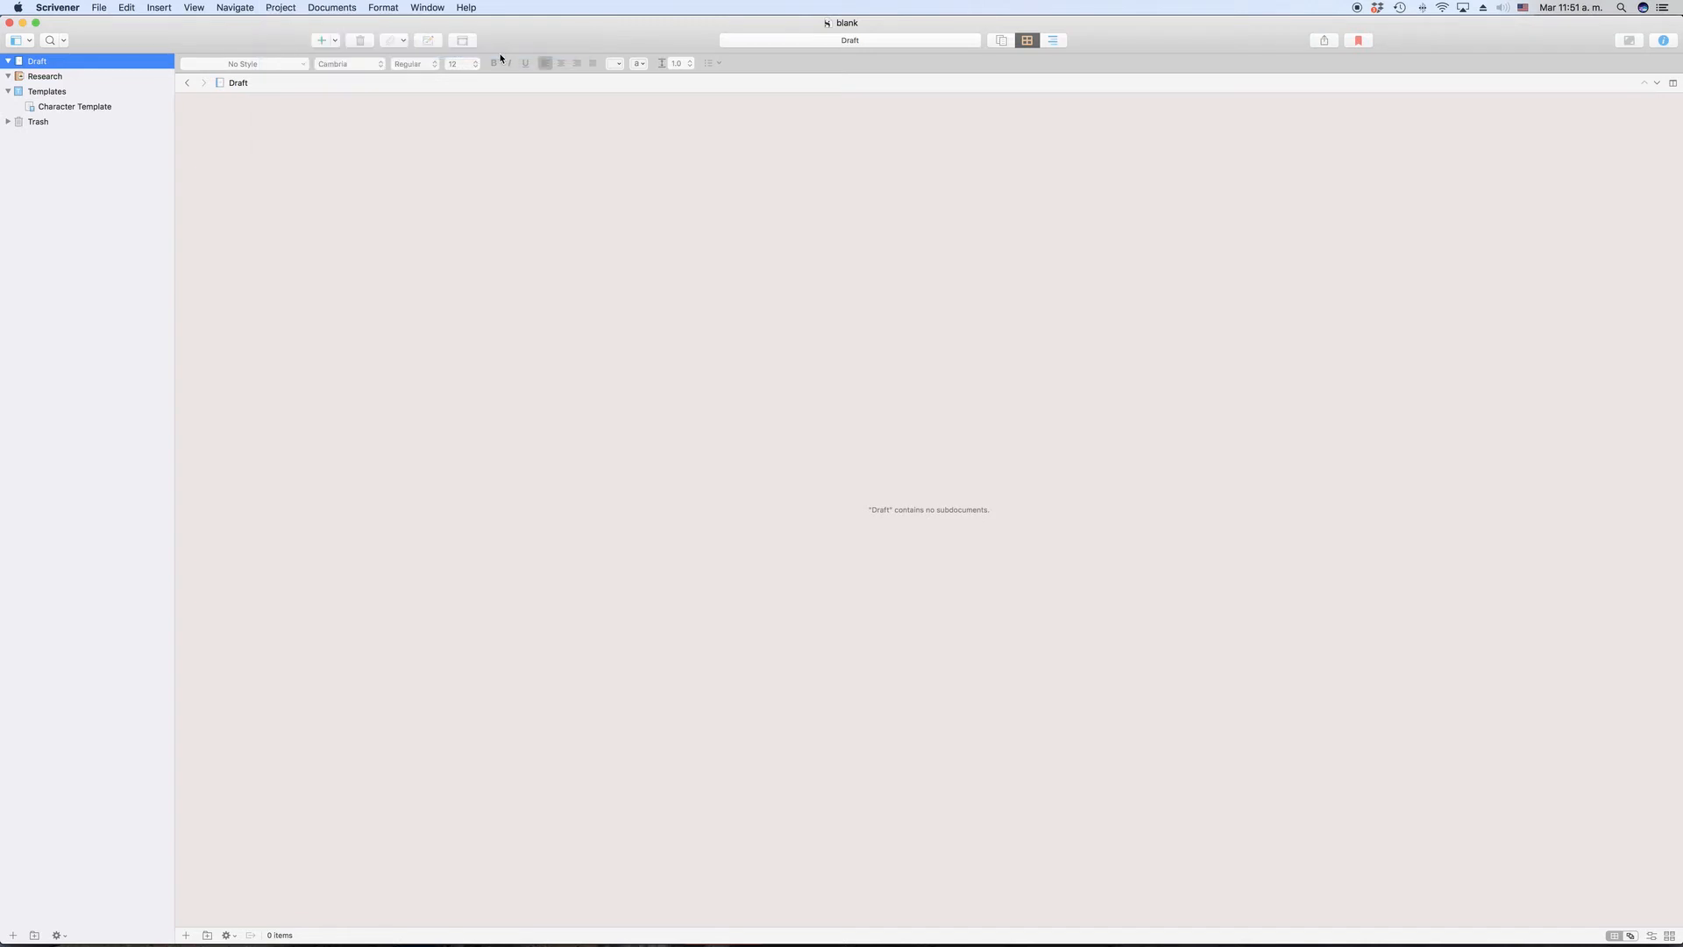
pyautogui.click(335, 42)
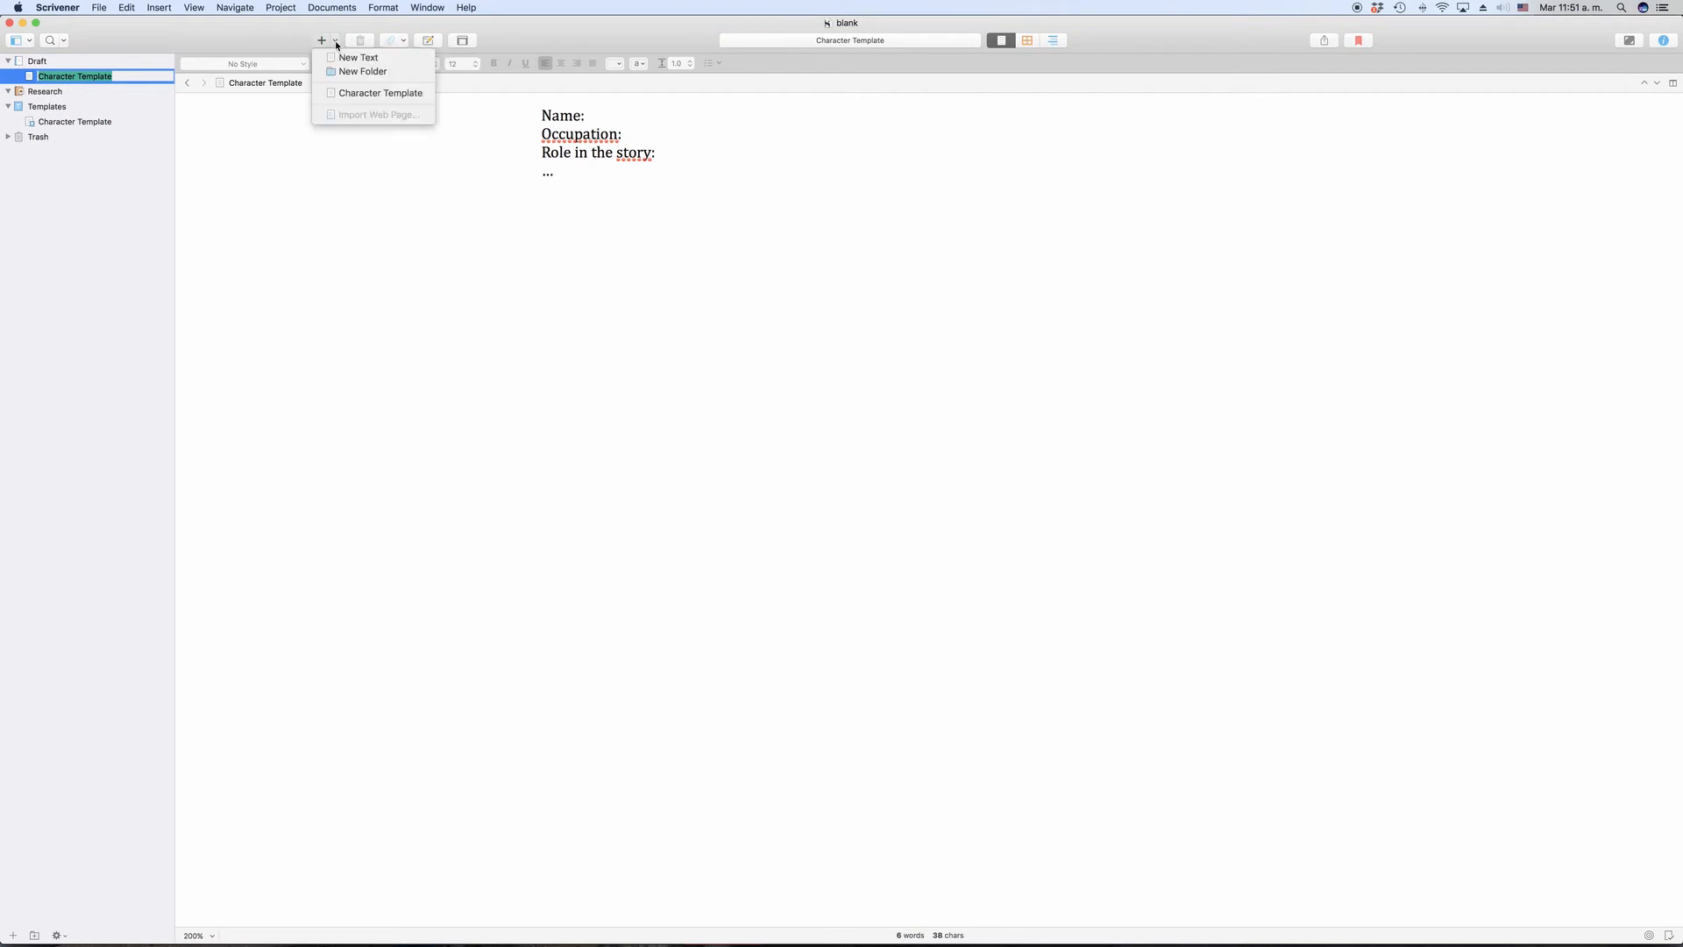
pyautogui.click(368, 99)
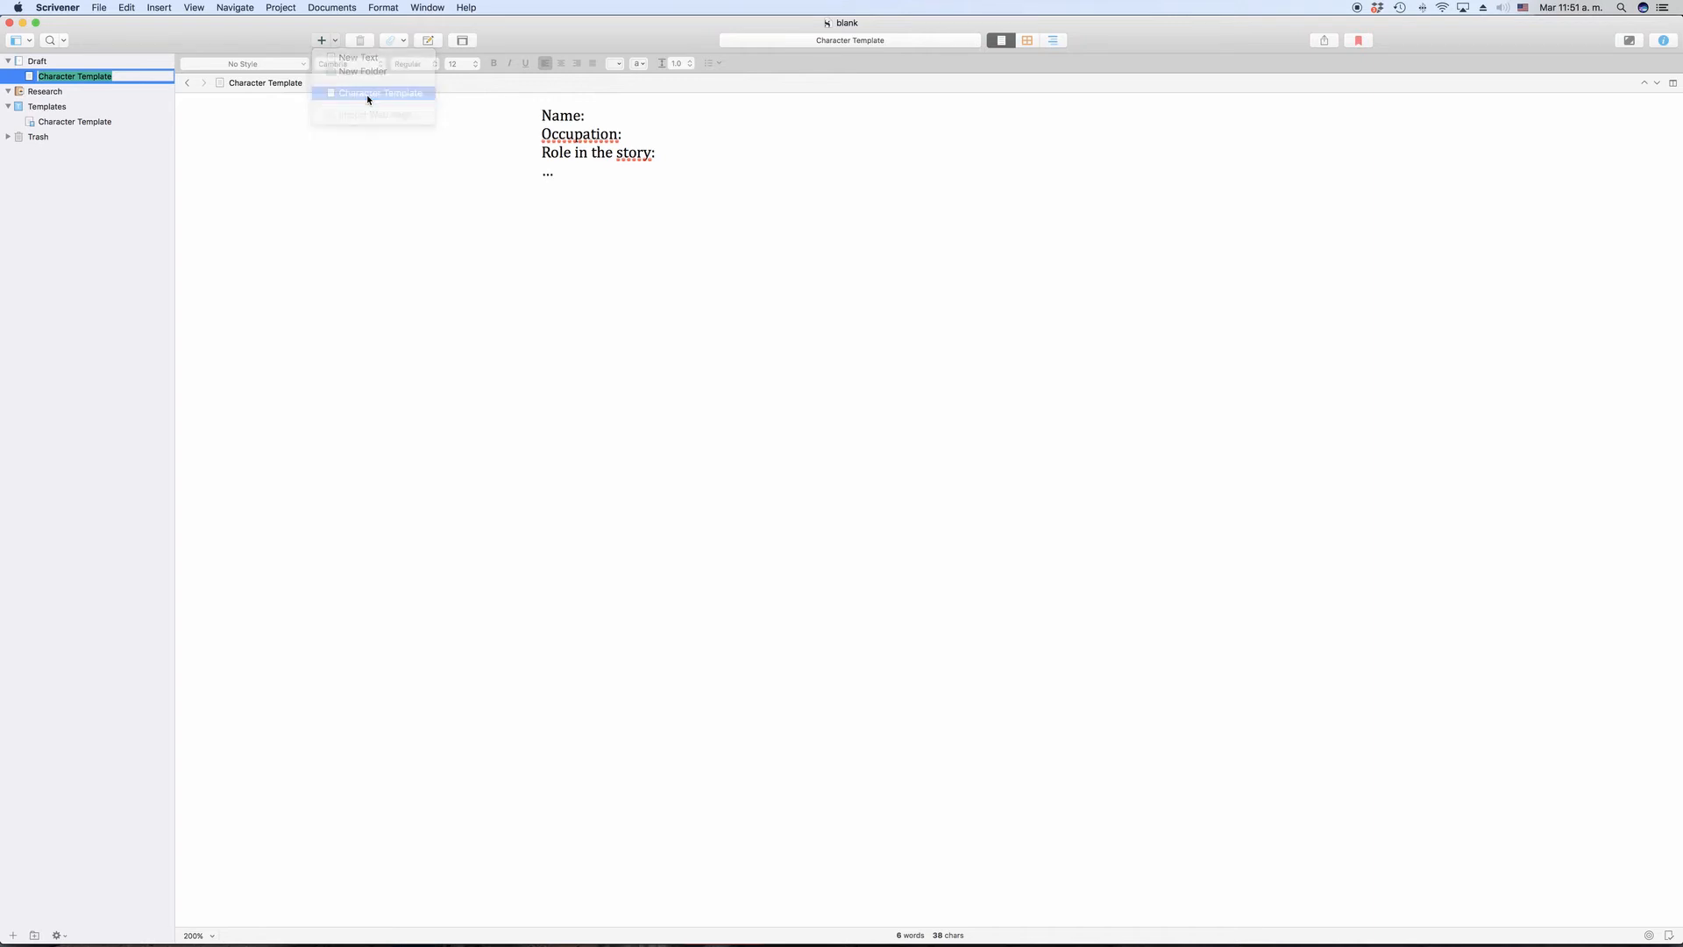
# Enter Character 1 as the name in the first Draft document.
pyautogui.click(80, 77)
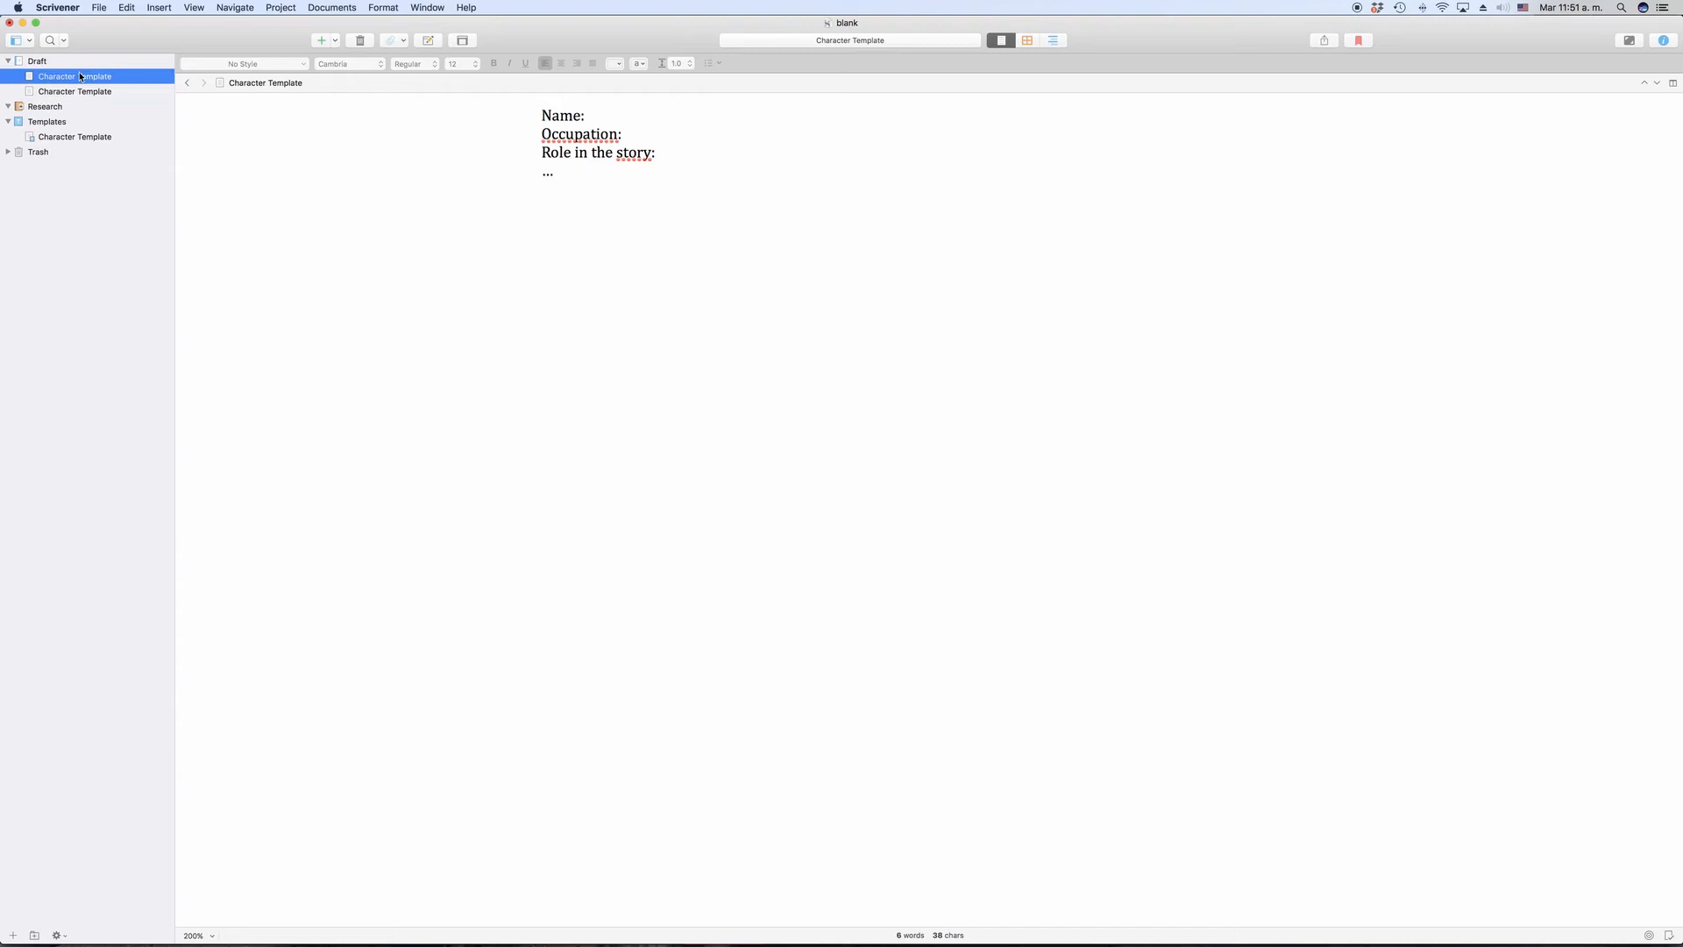
pyautogui.click(631, 113)
pyautogui.write('C')
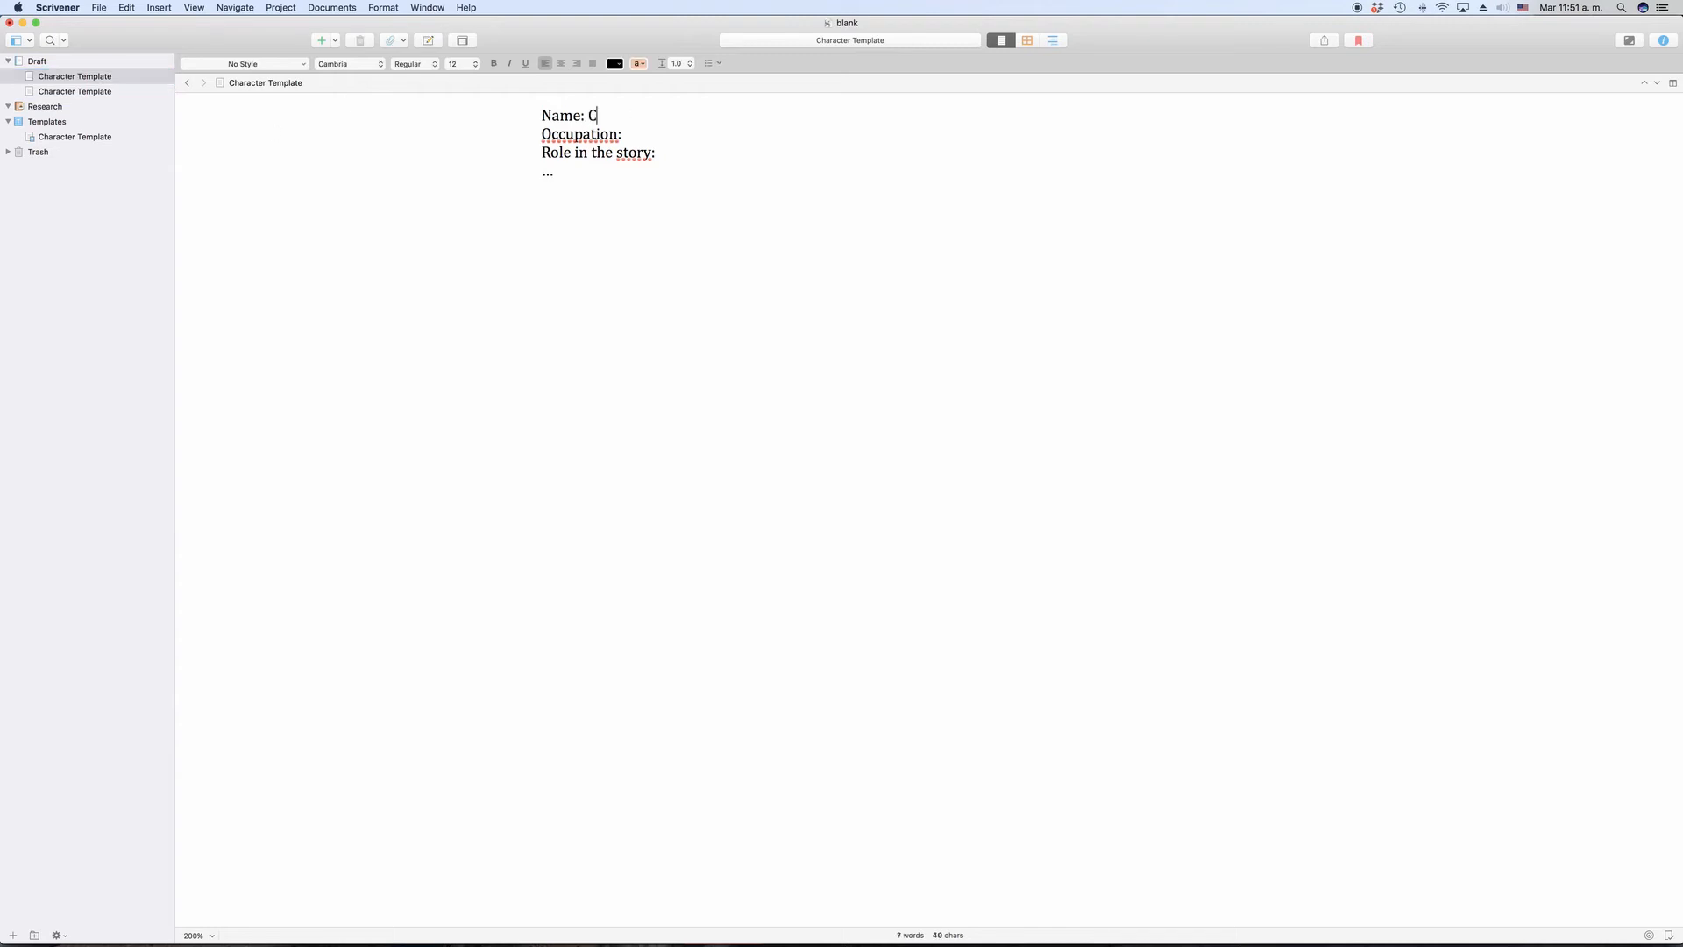
pyautogui.write('haracter 1')
# Enter Character 2 as the name in the second Draft document, and show both Draft documents together.
pyautogui.click(113, 91)
pyautogui.click(631, 113)
pyautogui.write('C')
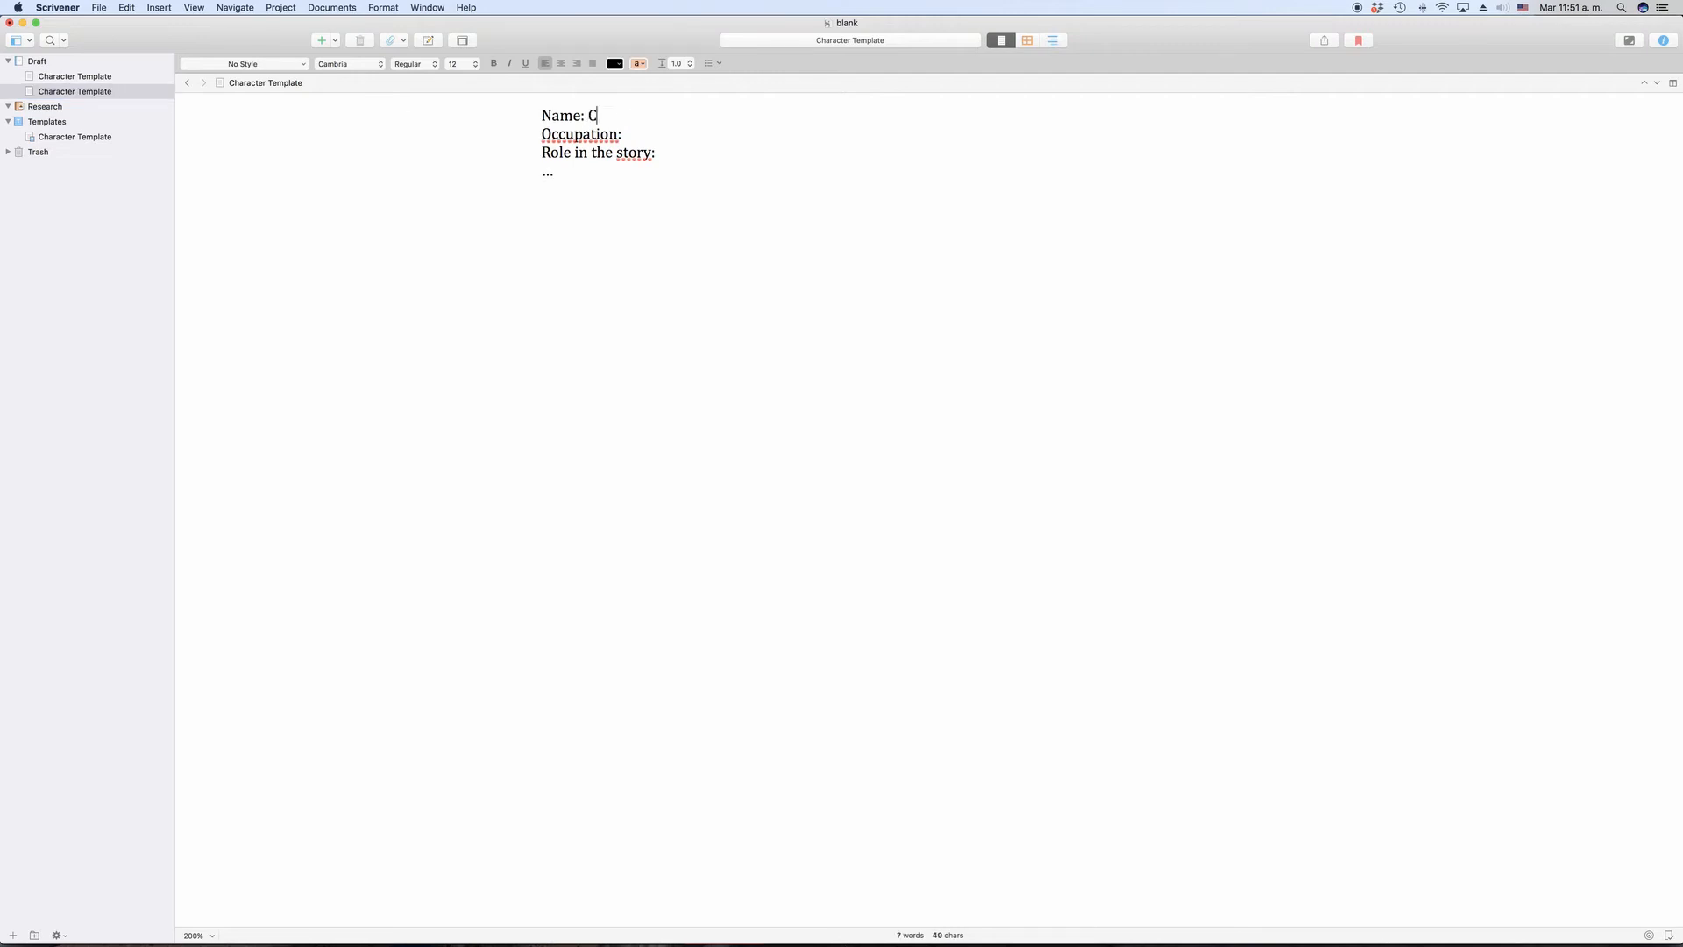
pyautogui.write('haracter 2')
pyautogui.keyDown('shift'); pyautogui.click(67, 80); pyautogui.keyUp('shift')
pyautogui.click(1001, 40)
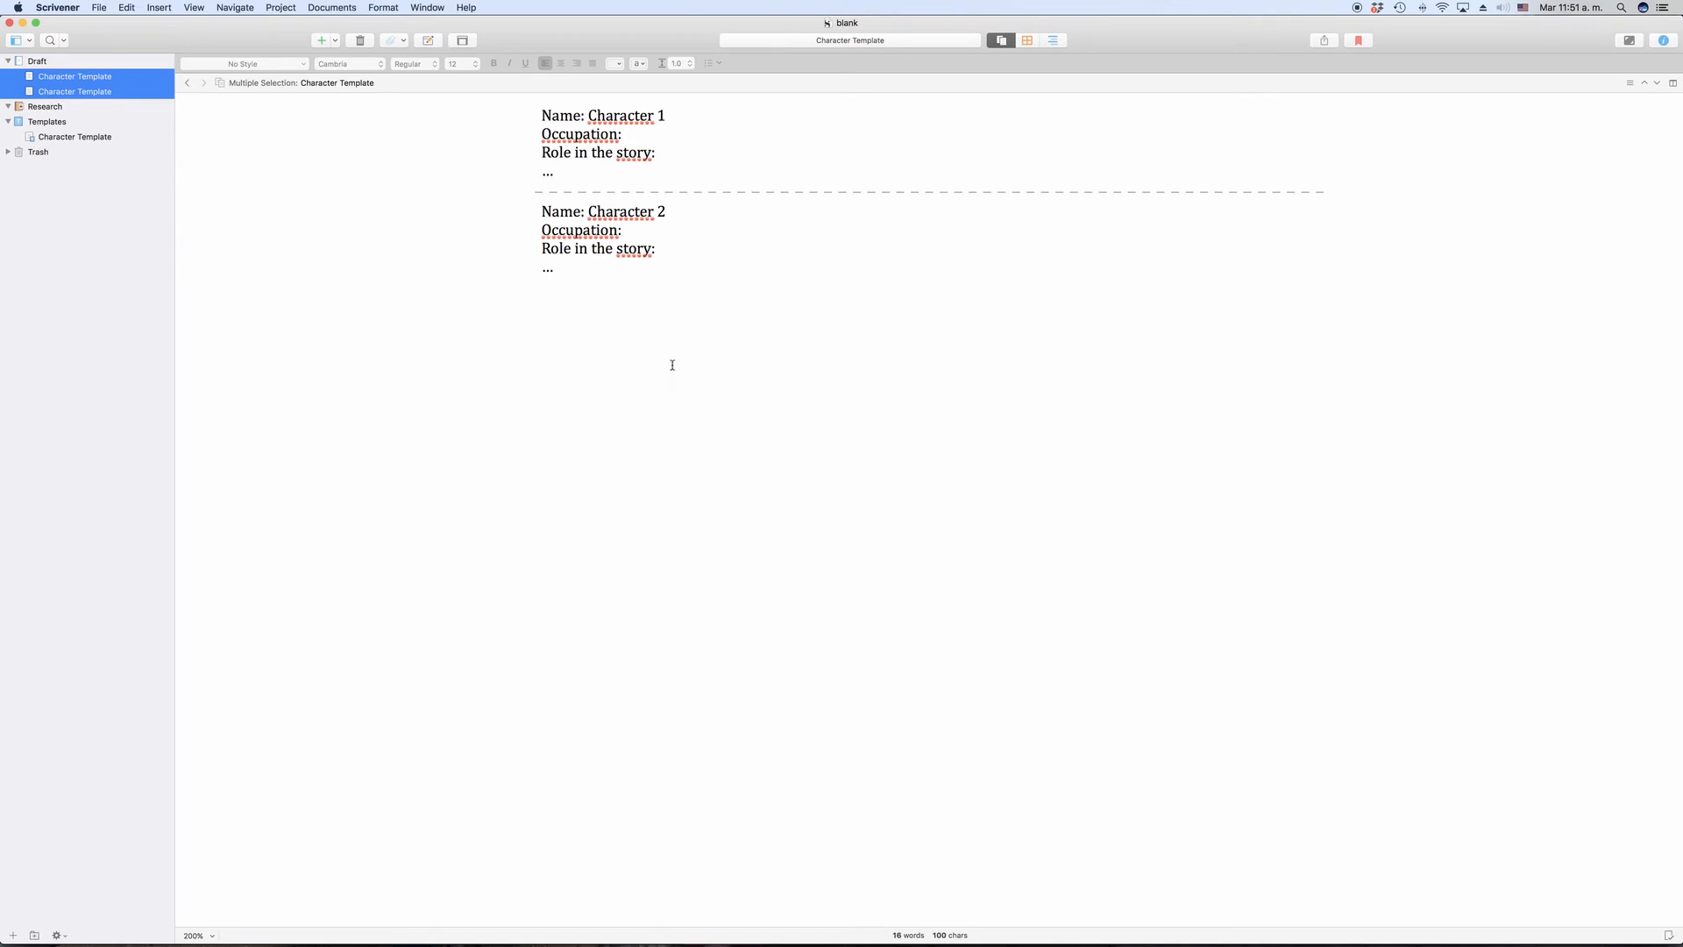
# Exclude the Character Template in the Templates folder from compiling through its metadata.
pyautogui.click(100, 140)
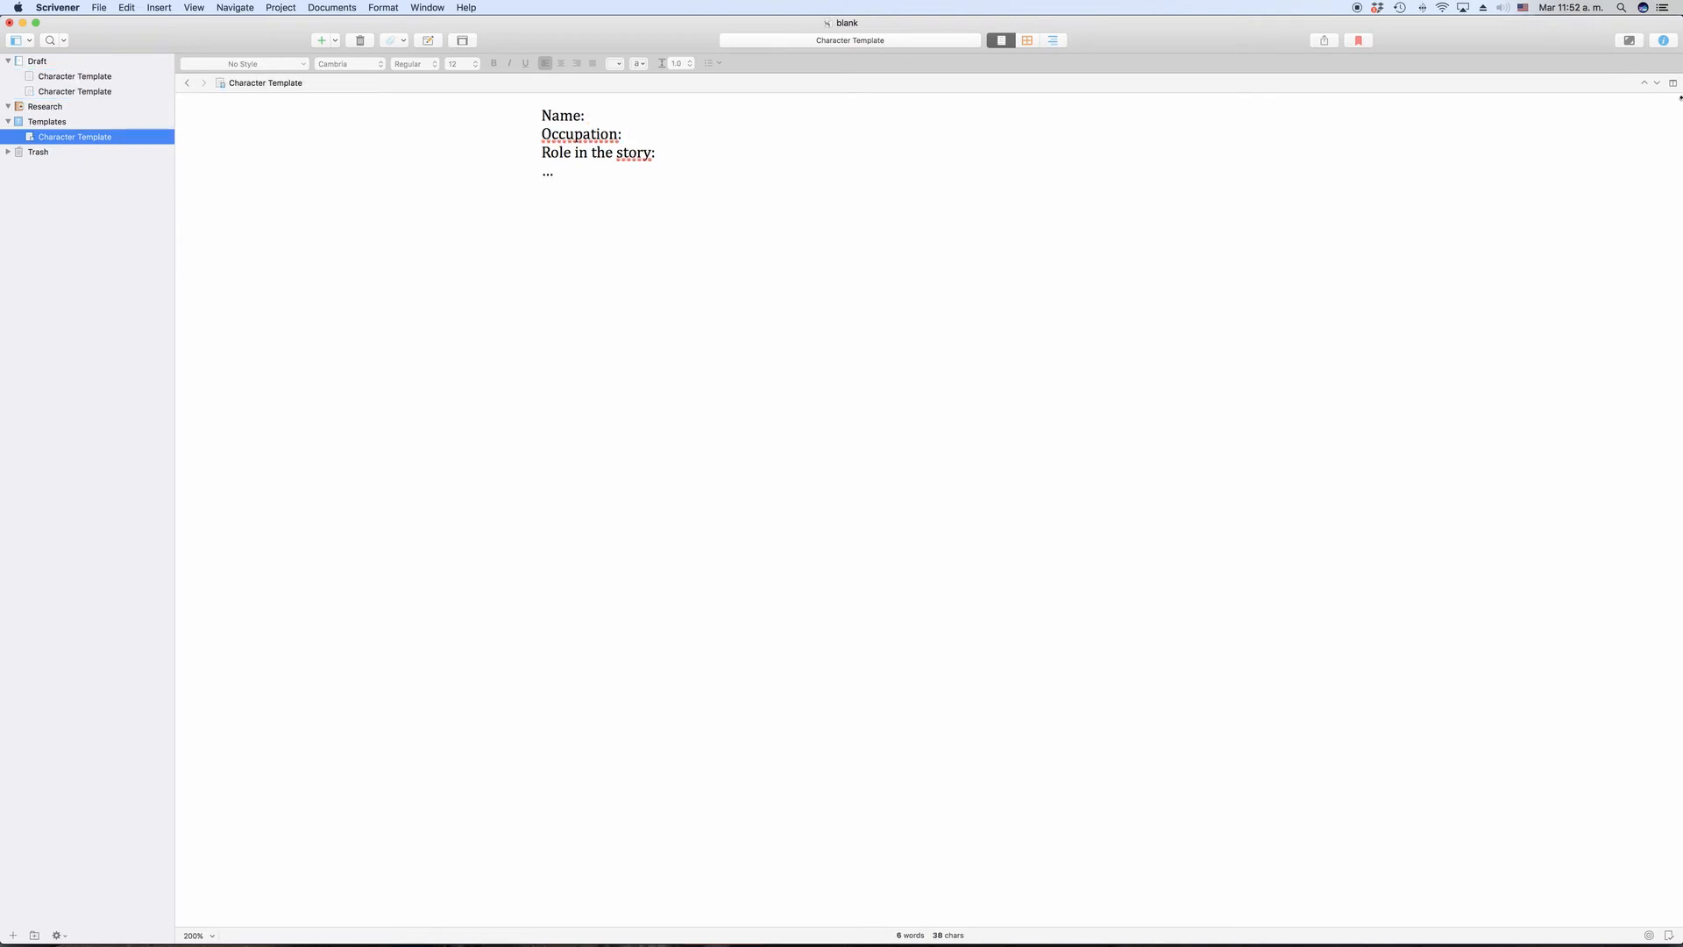
pyautogui.click(1664, 41)
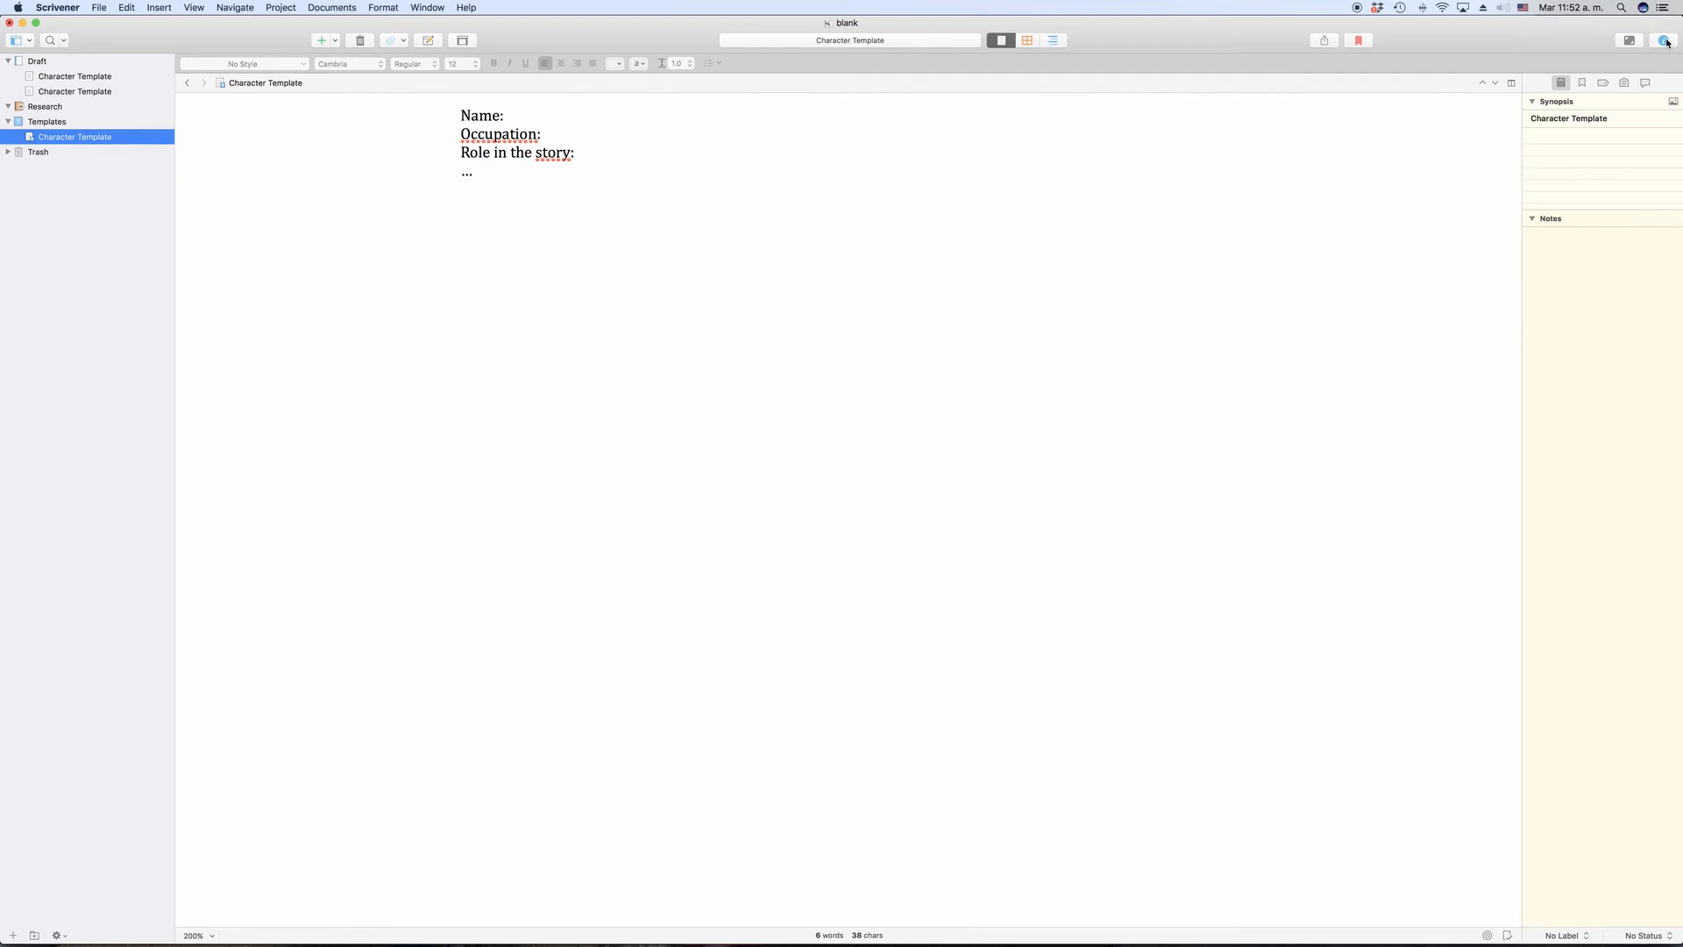
pyautogui.click(1603, 83)
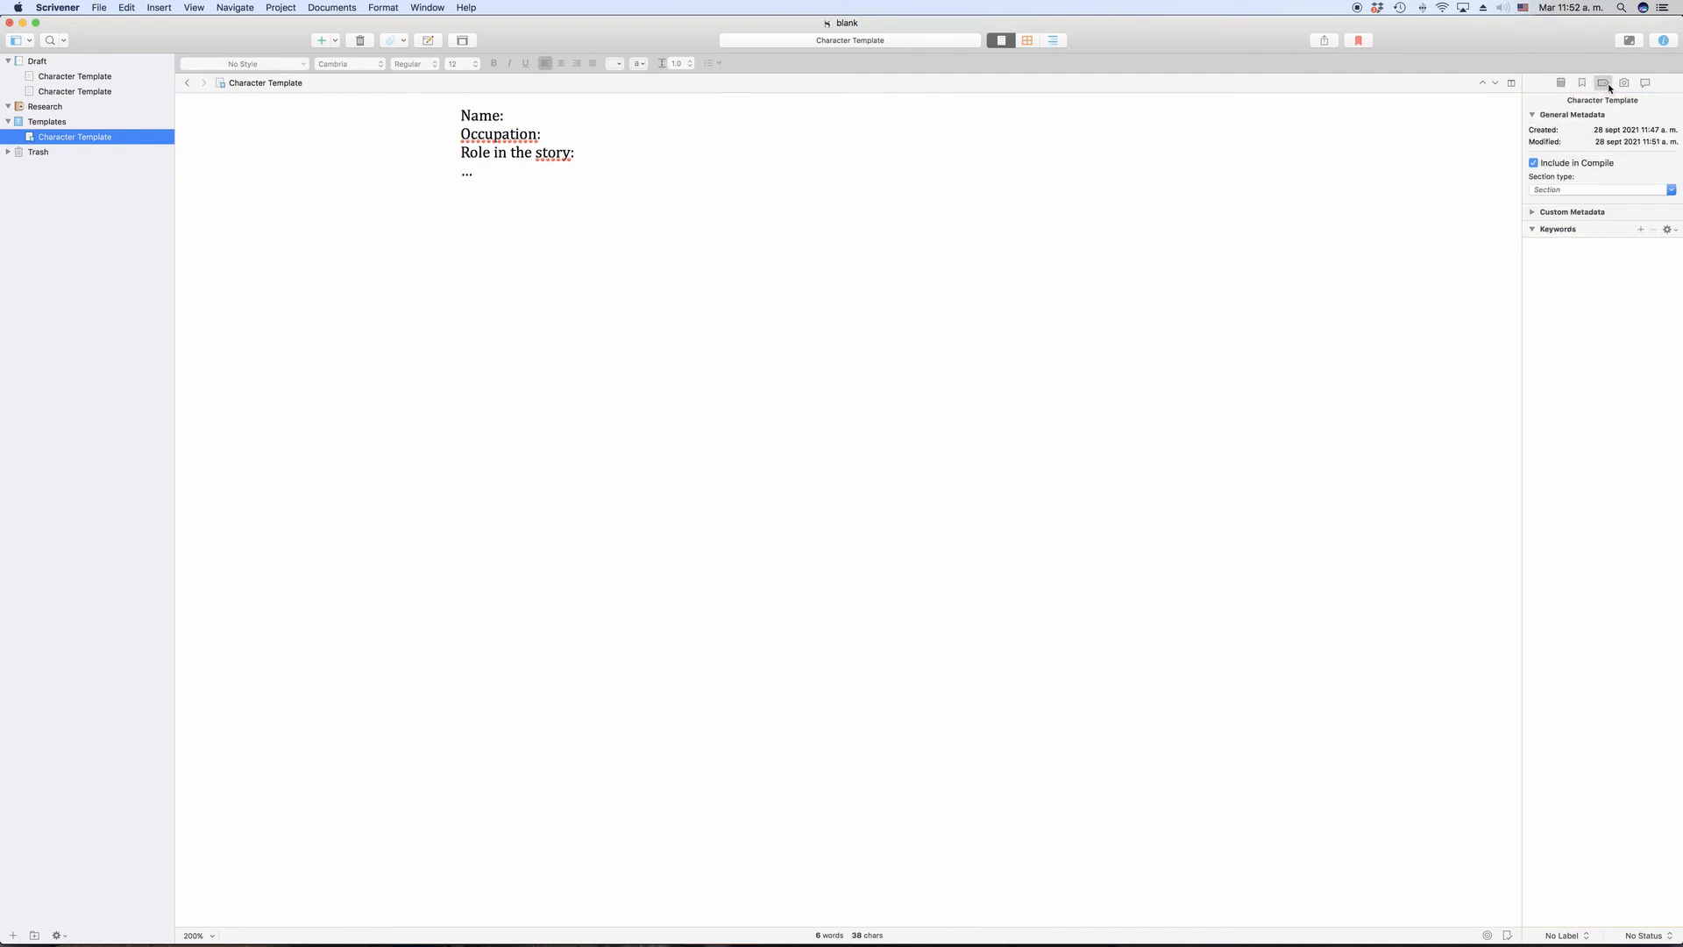
pyautogui.click(1534, 163)
pyautogui.click(557, 279)
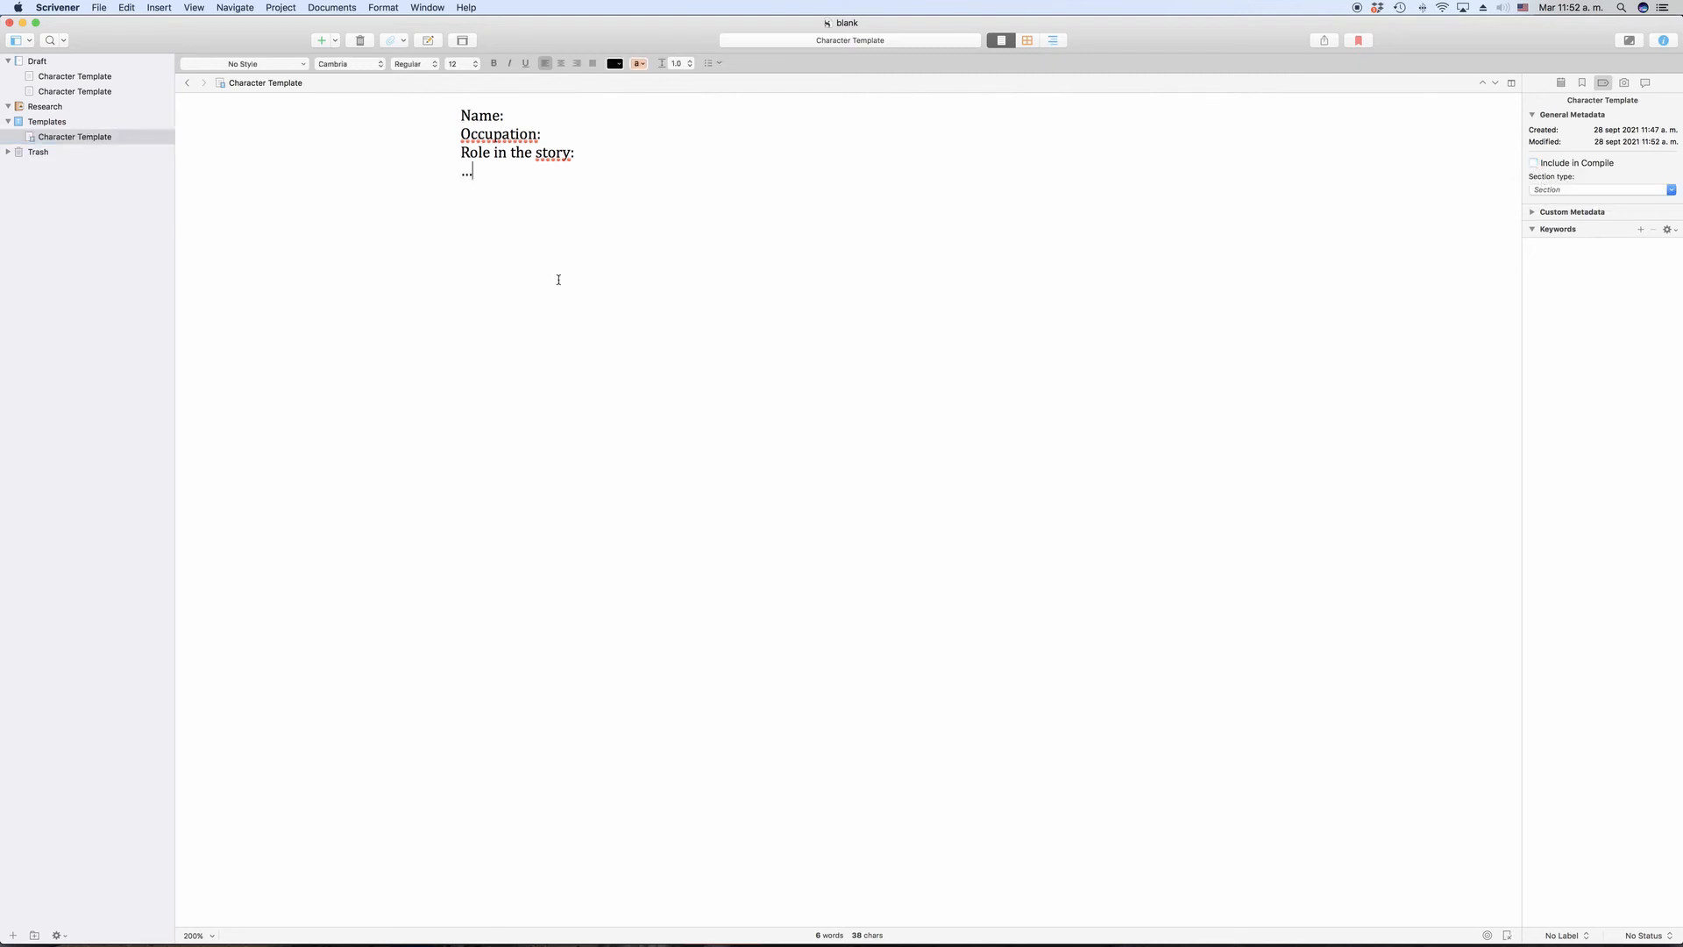
# Move the original Character Template from the Templates folder to the end of Draft, and from there to the Trash.
pyautogui.moveTo(41, 139); pyautogui.dragTo(51, 103)
pyautogui.moveTo(51, 103); pyautogui.dragTo(51, 103)
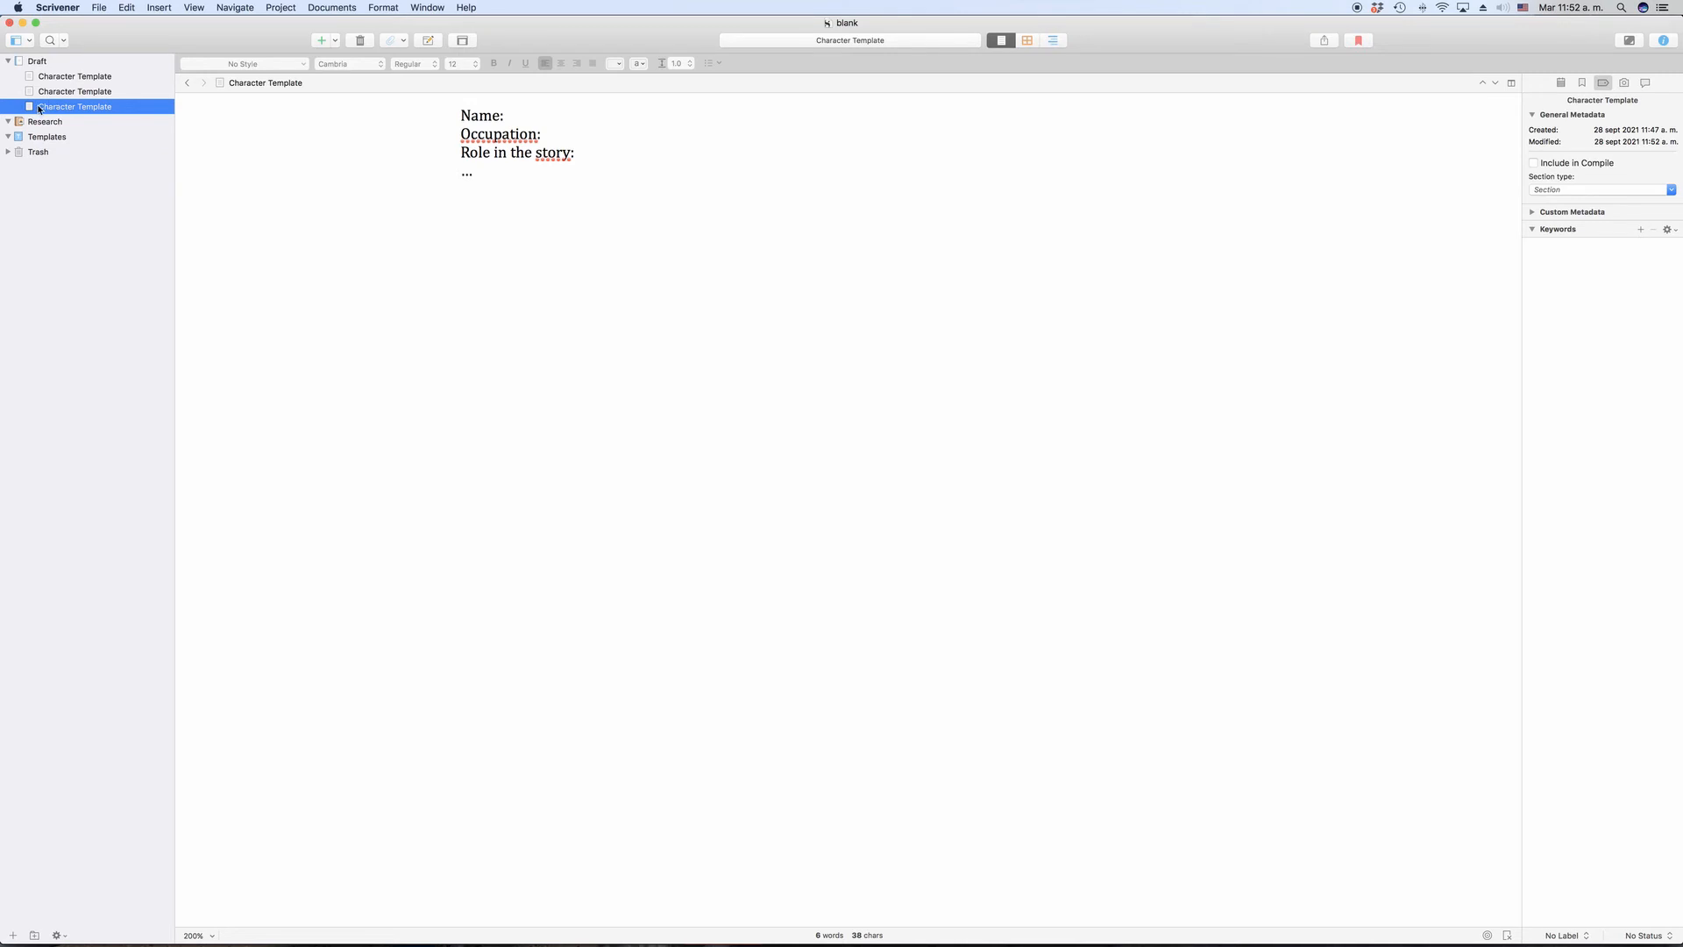
pyautogui.moveTo(39, 109); pyautogui.dragTo(51, 152)
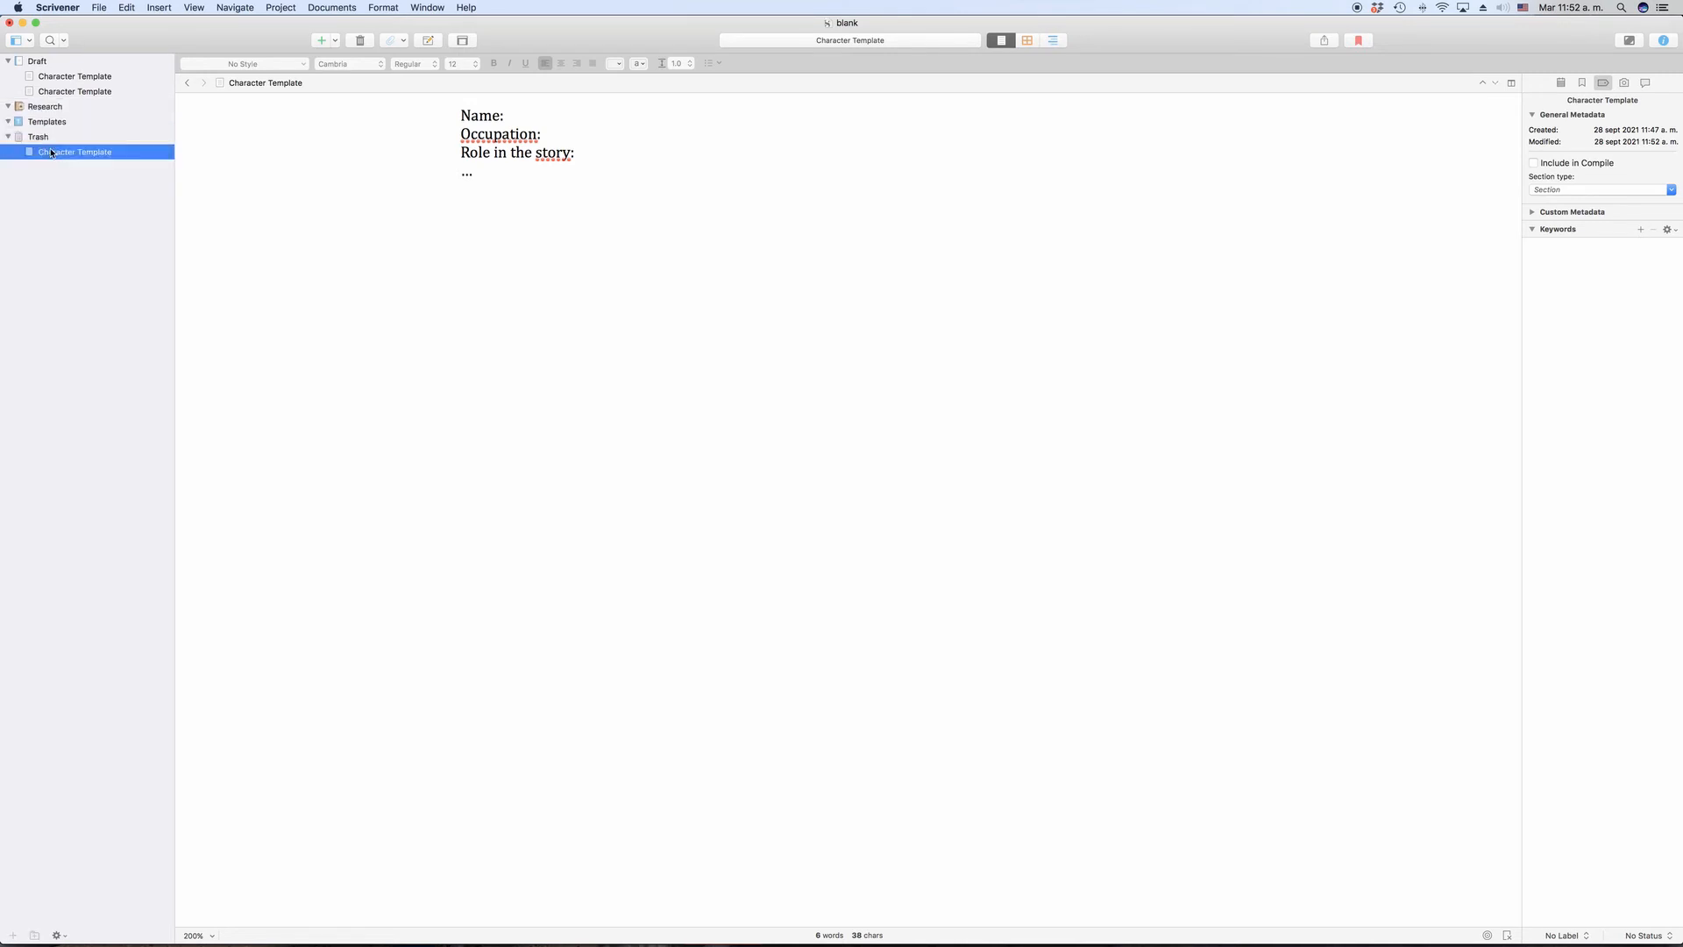
pyautogui.click(549, 207)
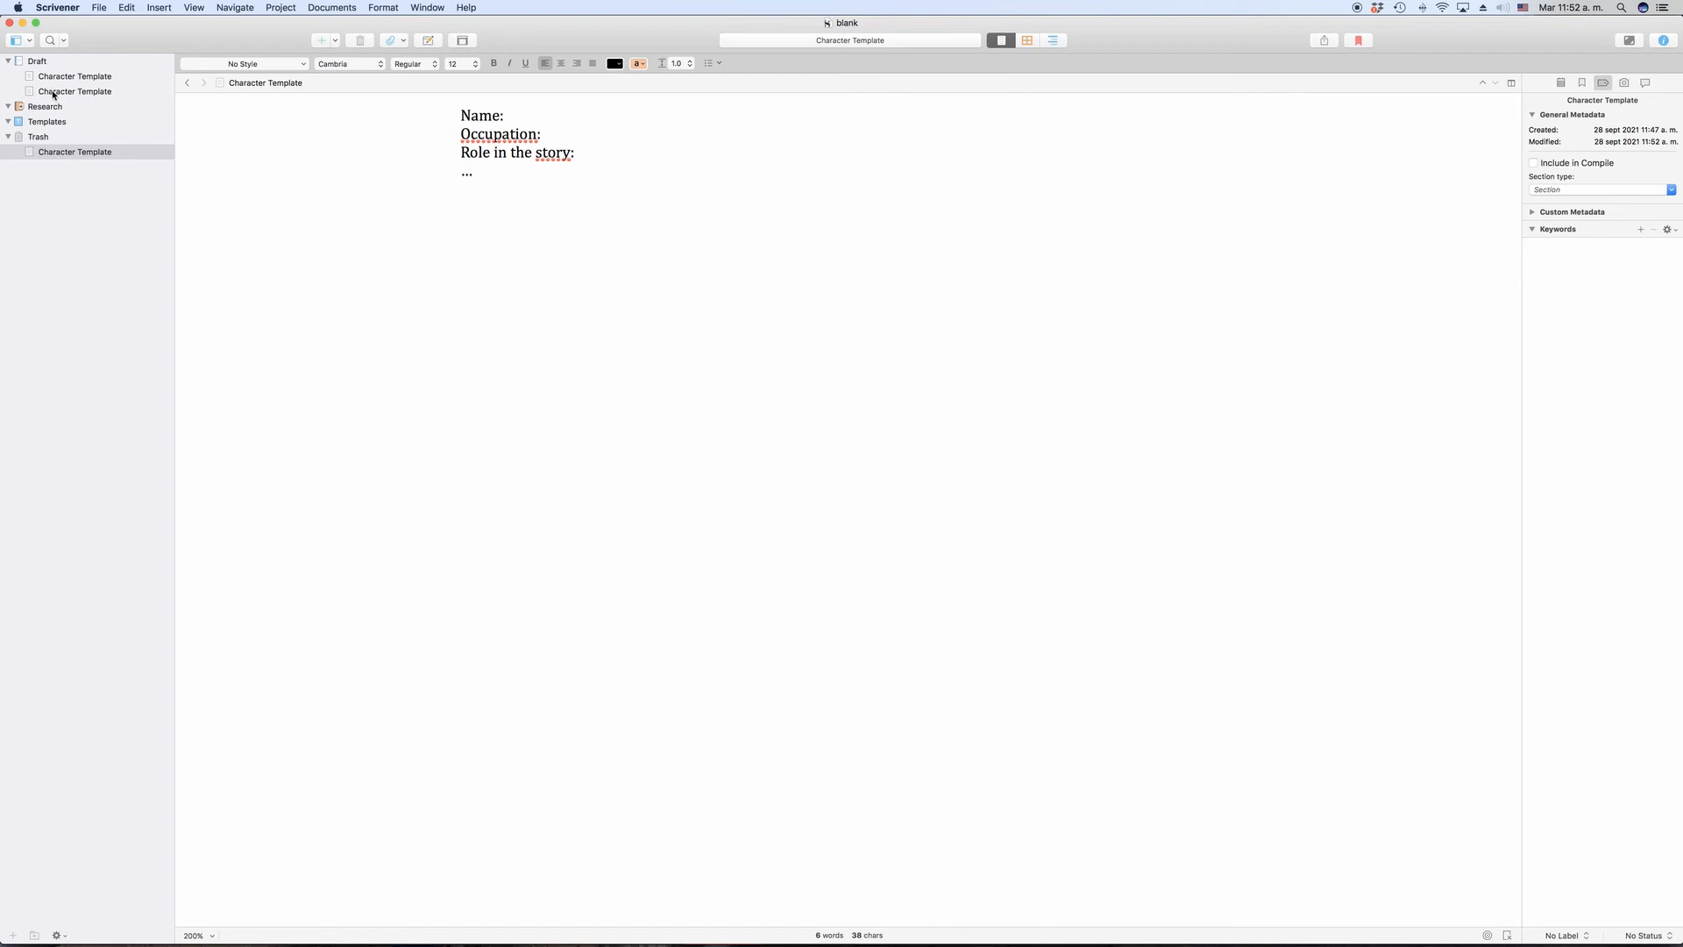
# Add a document named Pre-formatted to the Templates folder and enter Placeholder as its text.
pyautogui.click(49, 122)
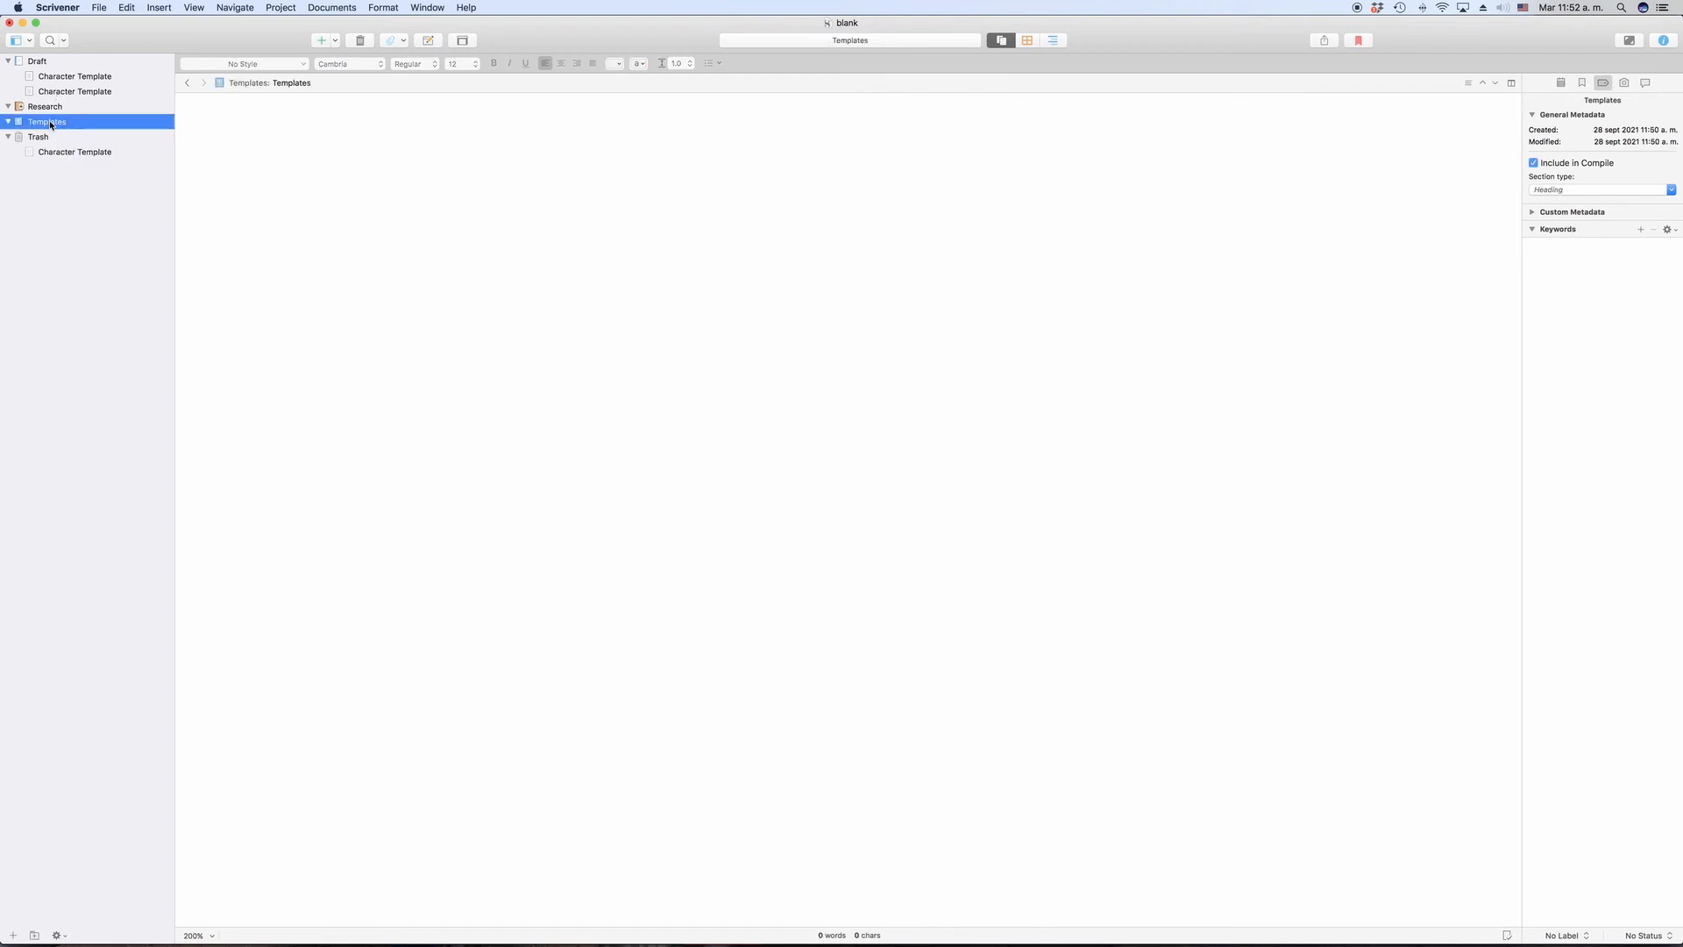
pyautogui.click(322, 41)
pyautogui.write('Pre-formatted')
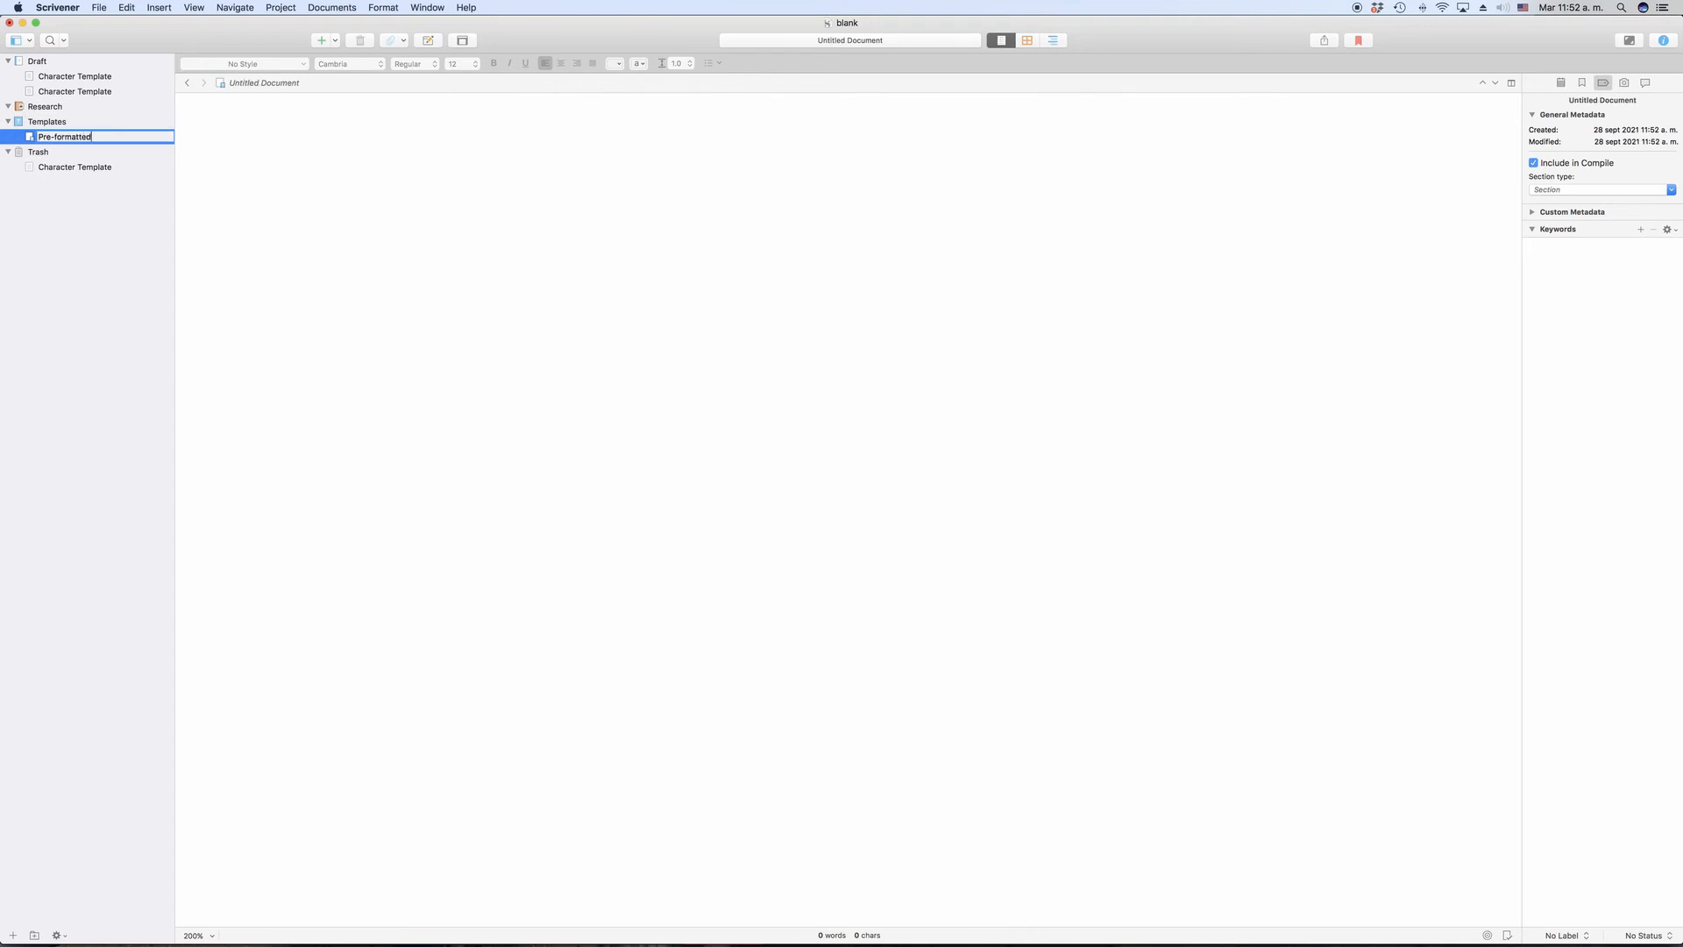
pyautogui.press('Return')
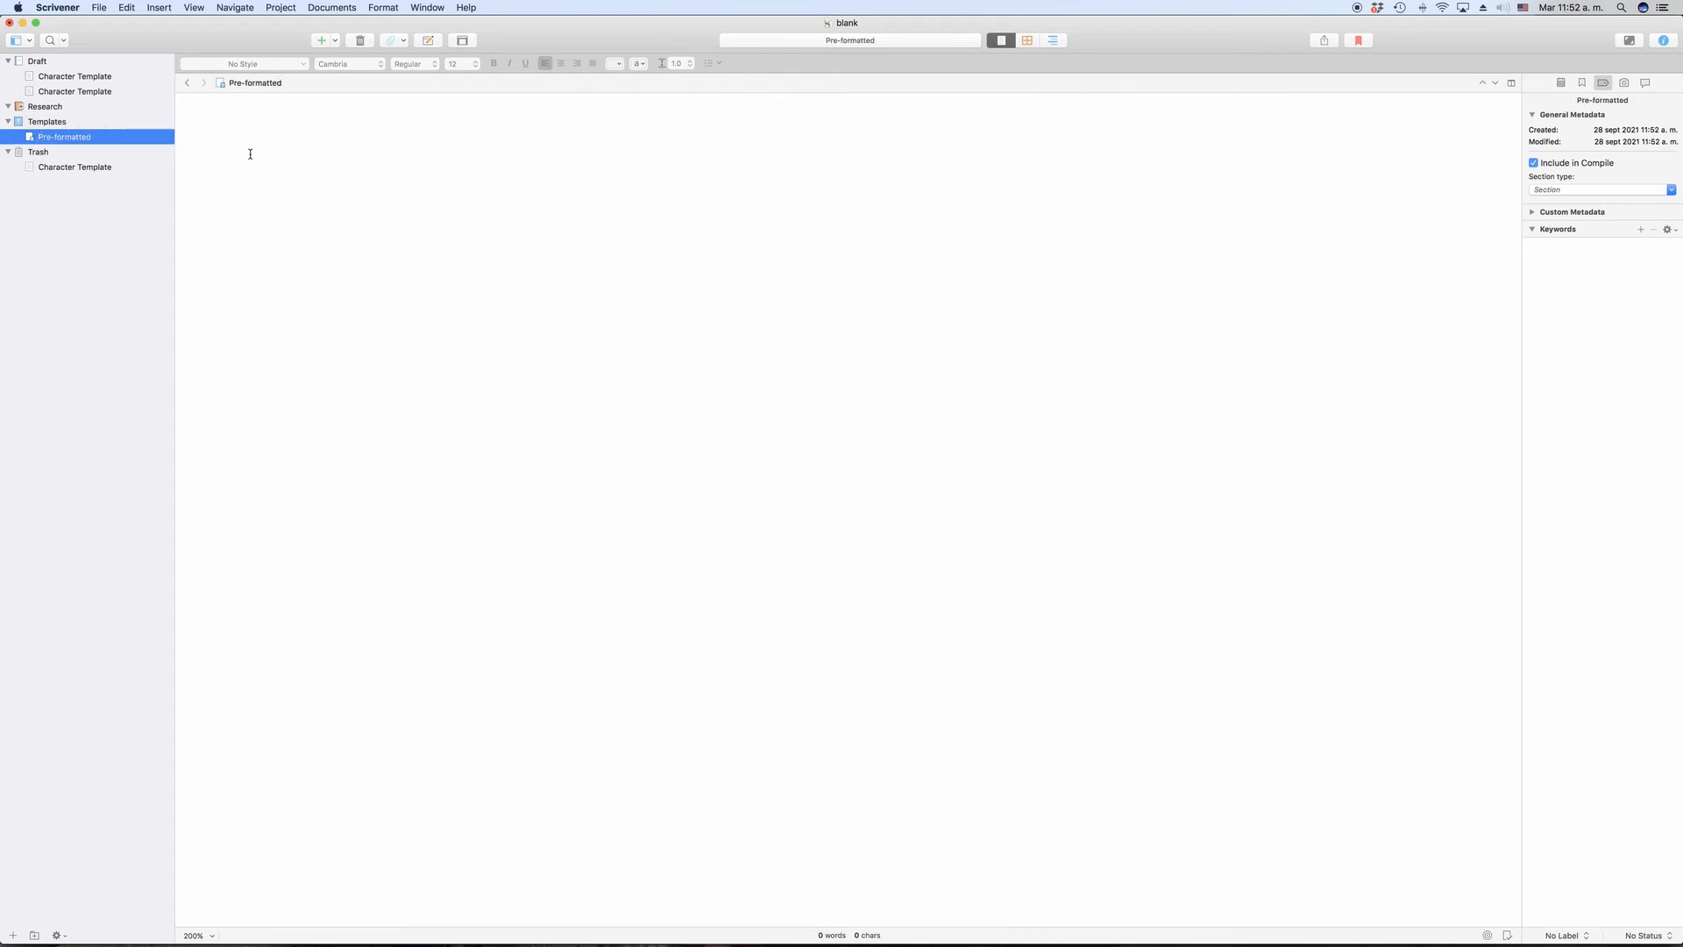
pyautogui.click(555, 190)
pyautogui.write('Placeholder')
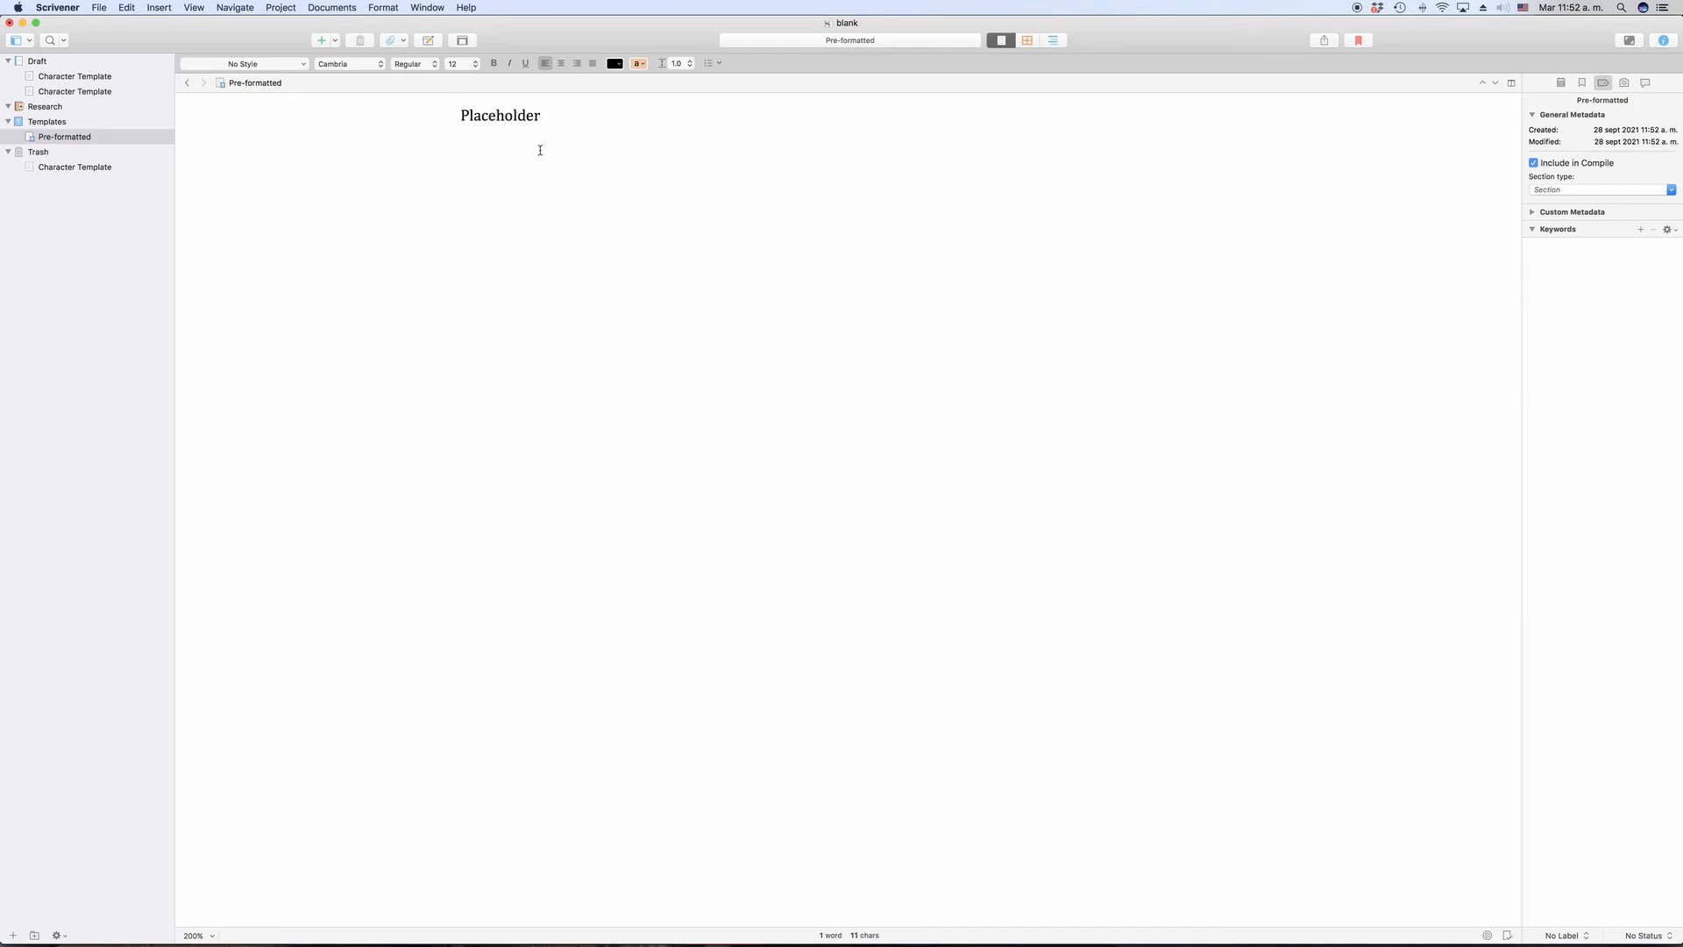
# Highlight the Placeholder text in orange, set its font size to 14, and leave the text selected.
pyautogui.press('super+a')
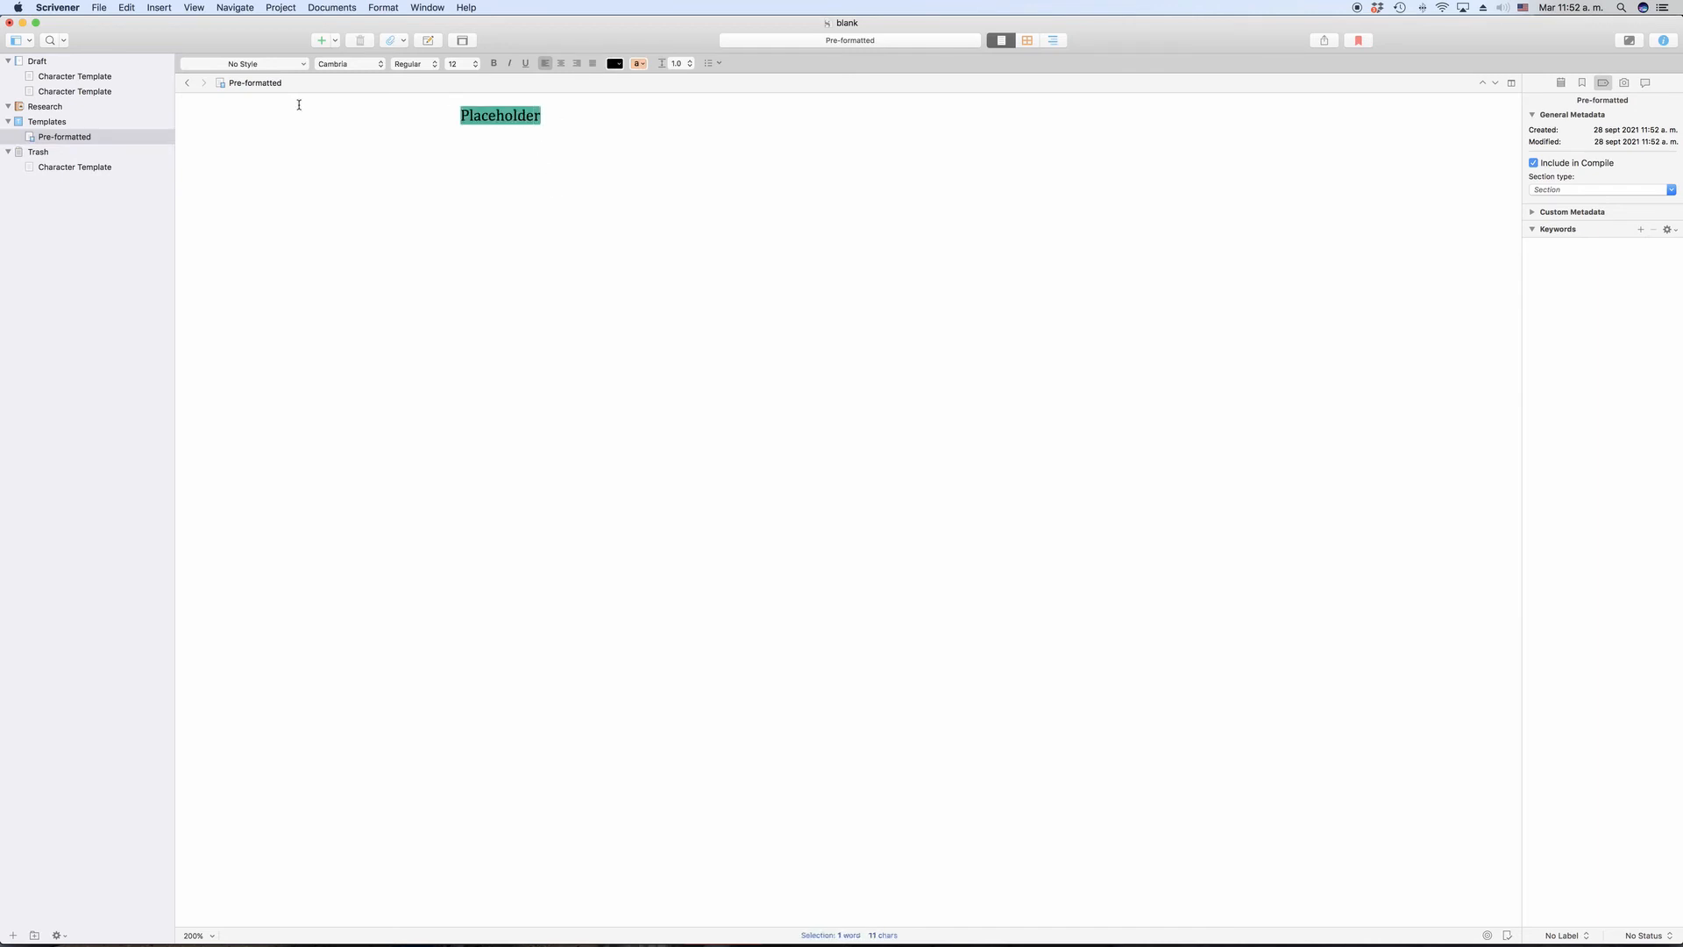
pyautogui.click(640, 65)
pyautogui.click(618, 89)
pyautogui.click(457, 70)
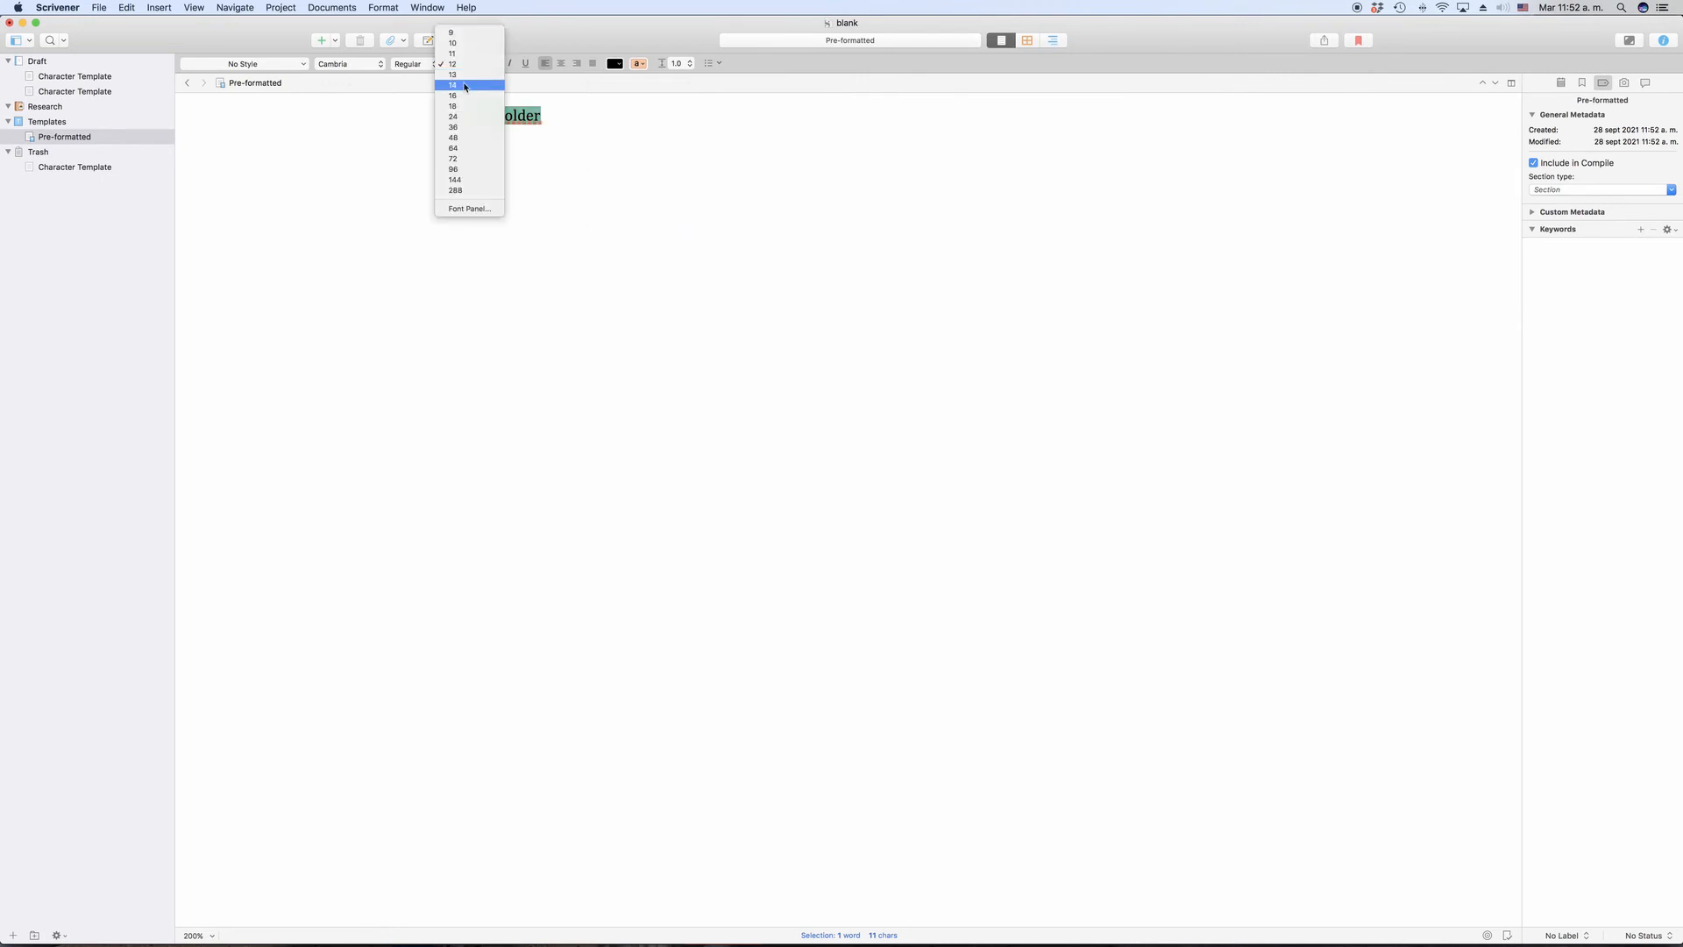
pyautogui.click(464, 85)
pyautogui.click(582, 116)
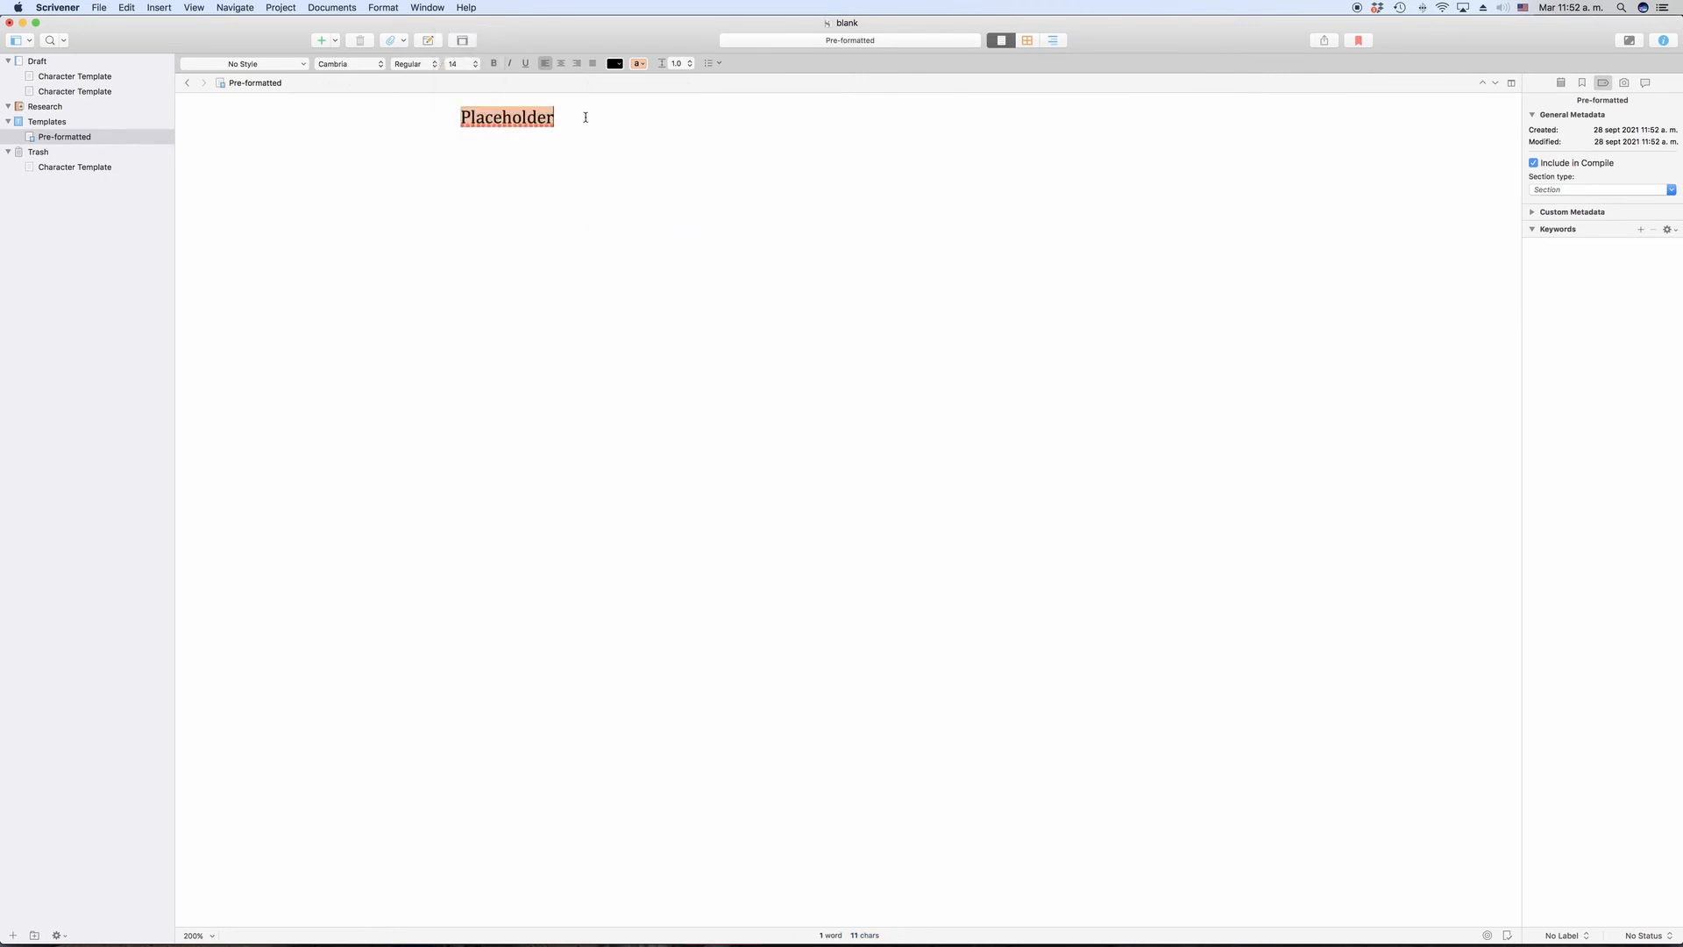
pyautogui.moveTo(590, 116); pyautogui.dragTo(200, 117)
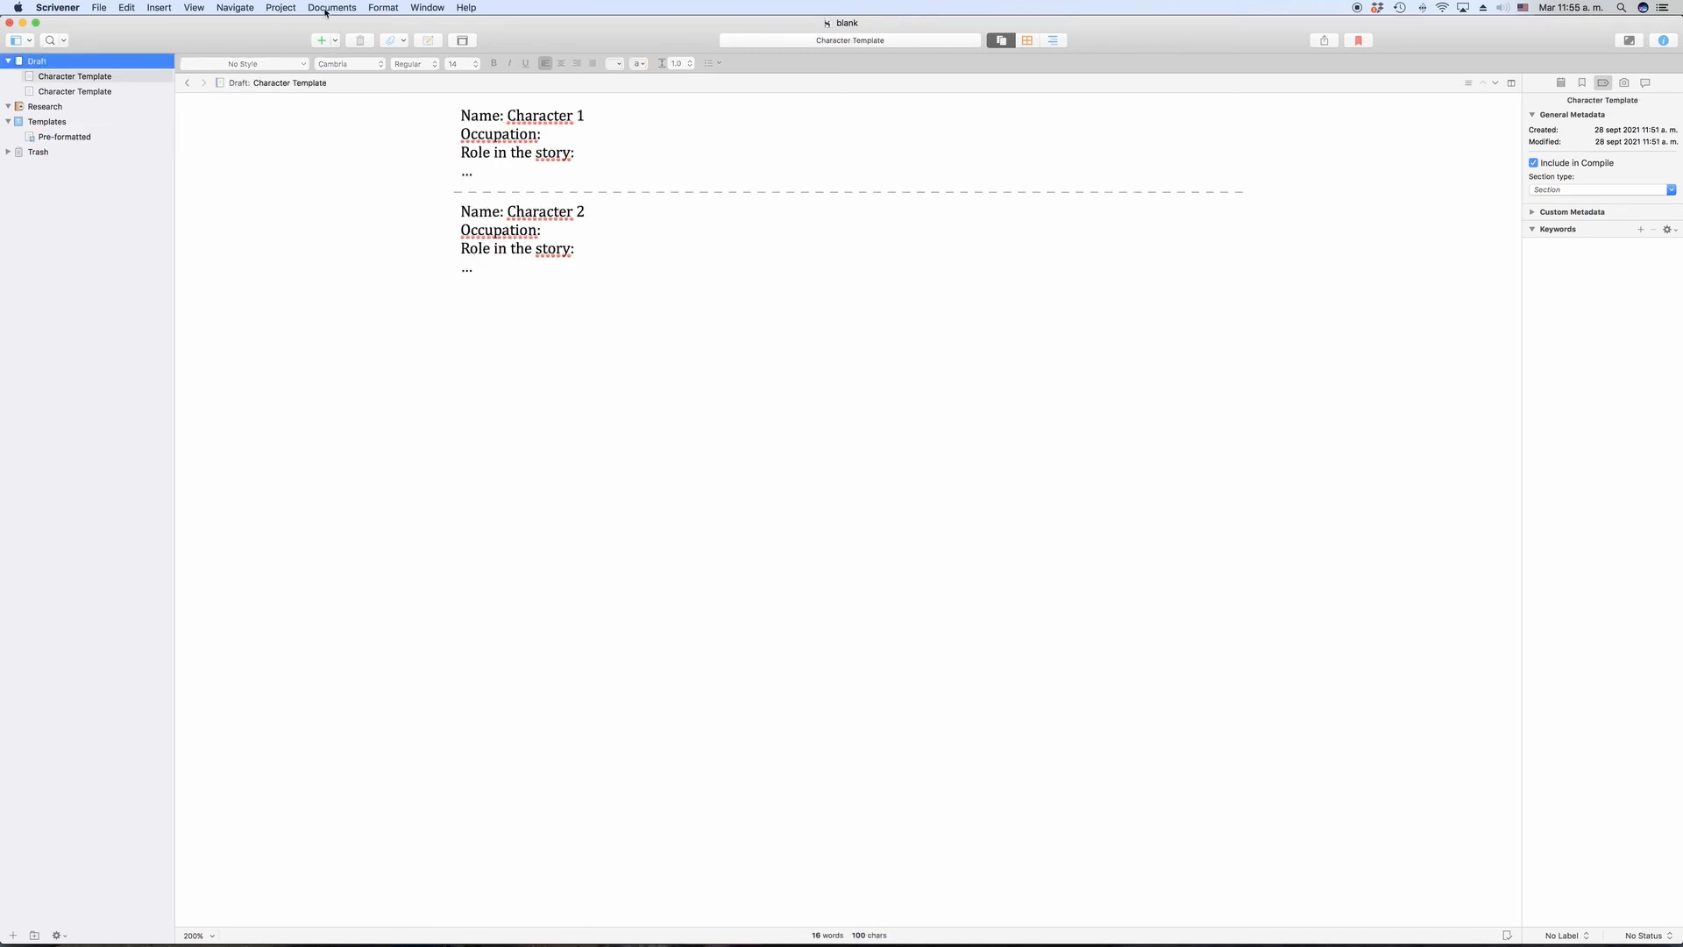
# Create a Draft document from the Pre-formatted template and replace its placeholder with "Just start typing...".
pyautogui.click(336, 40)
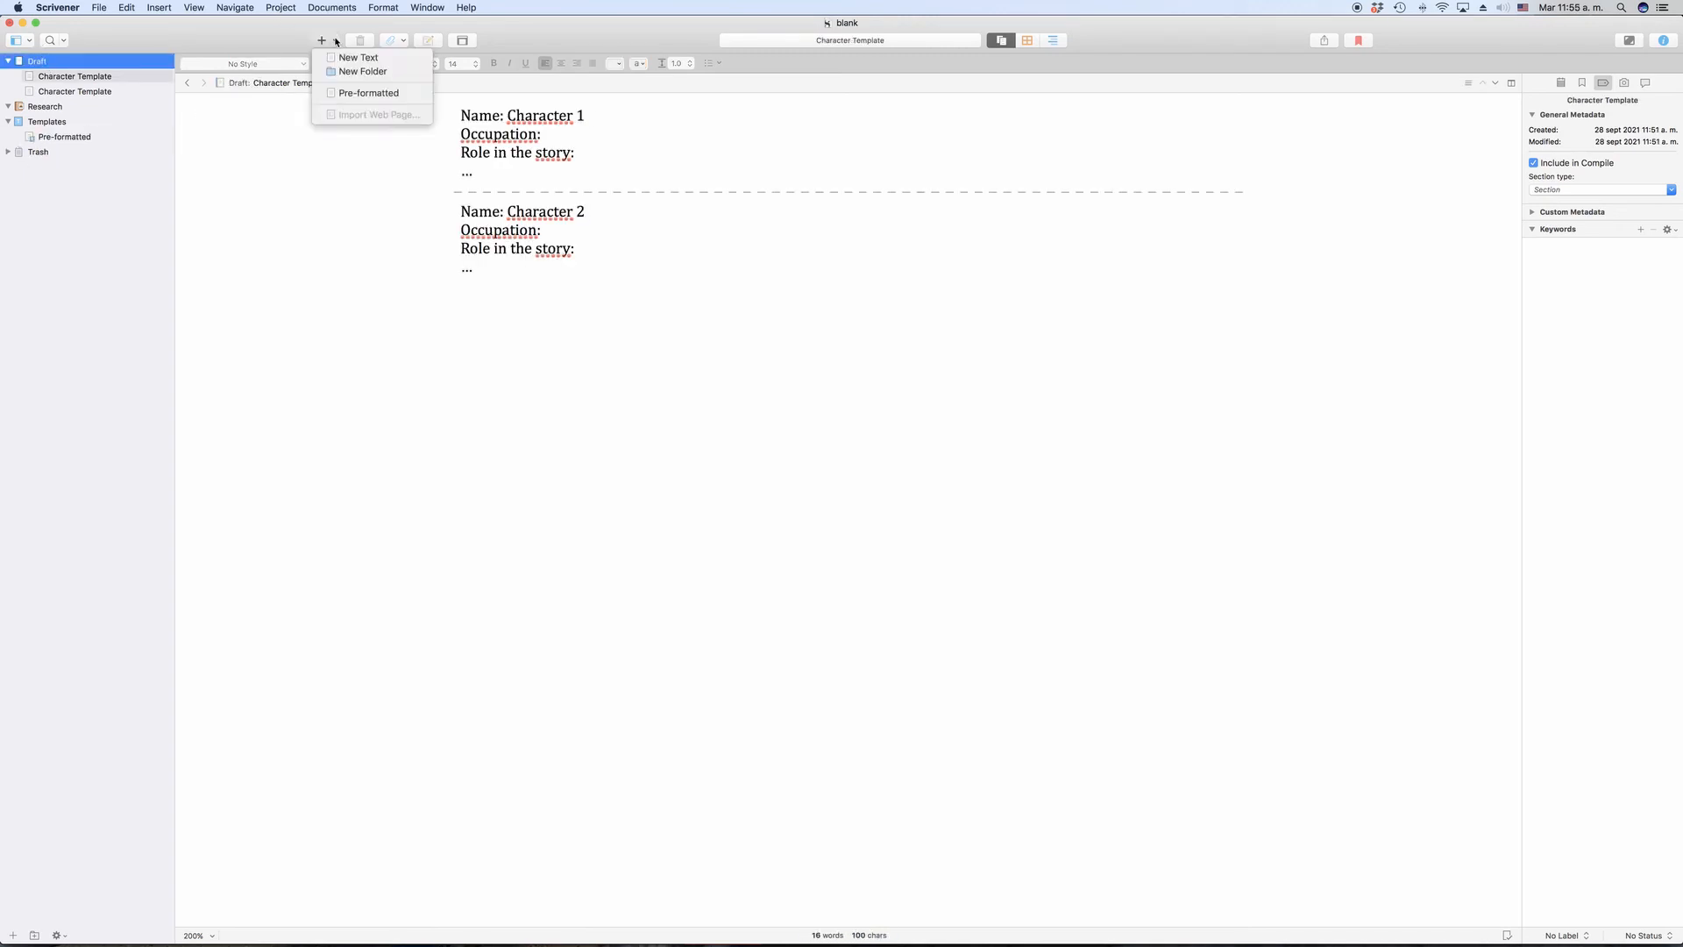
pyautogui.click(366, 93)
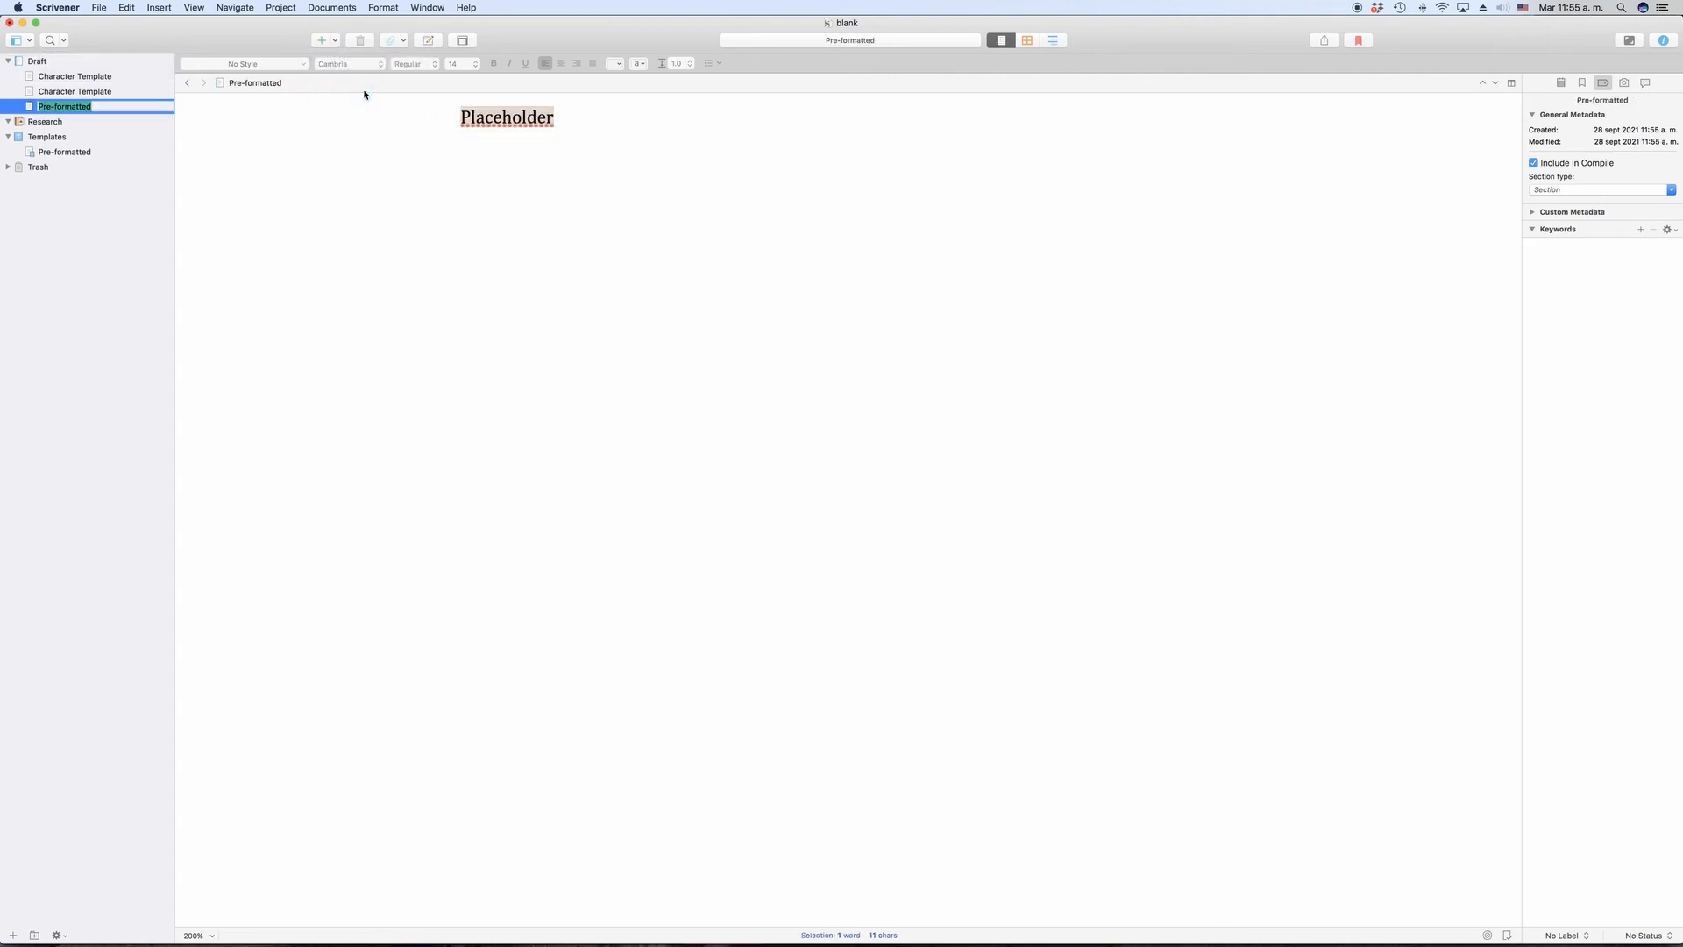
pyautogui.press('Return')
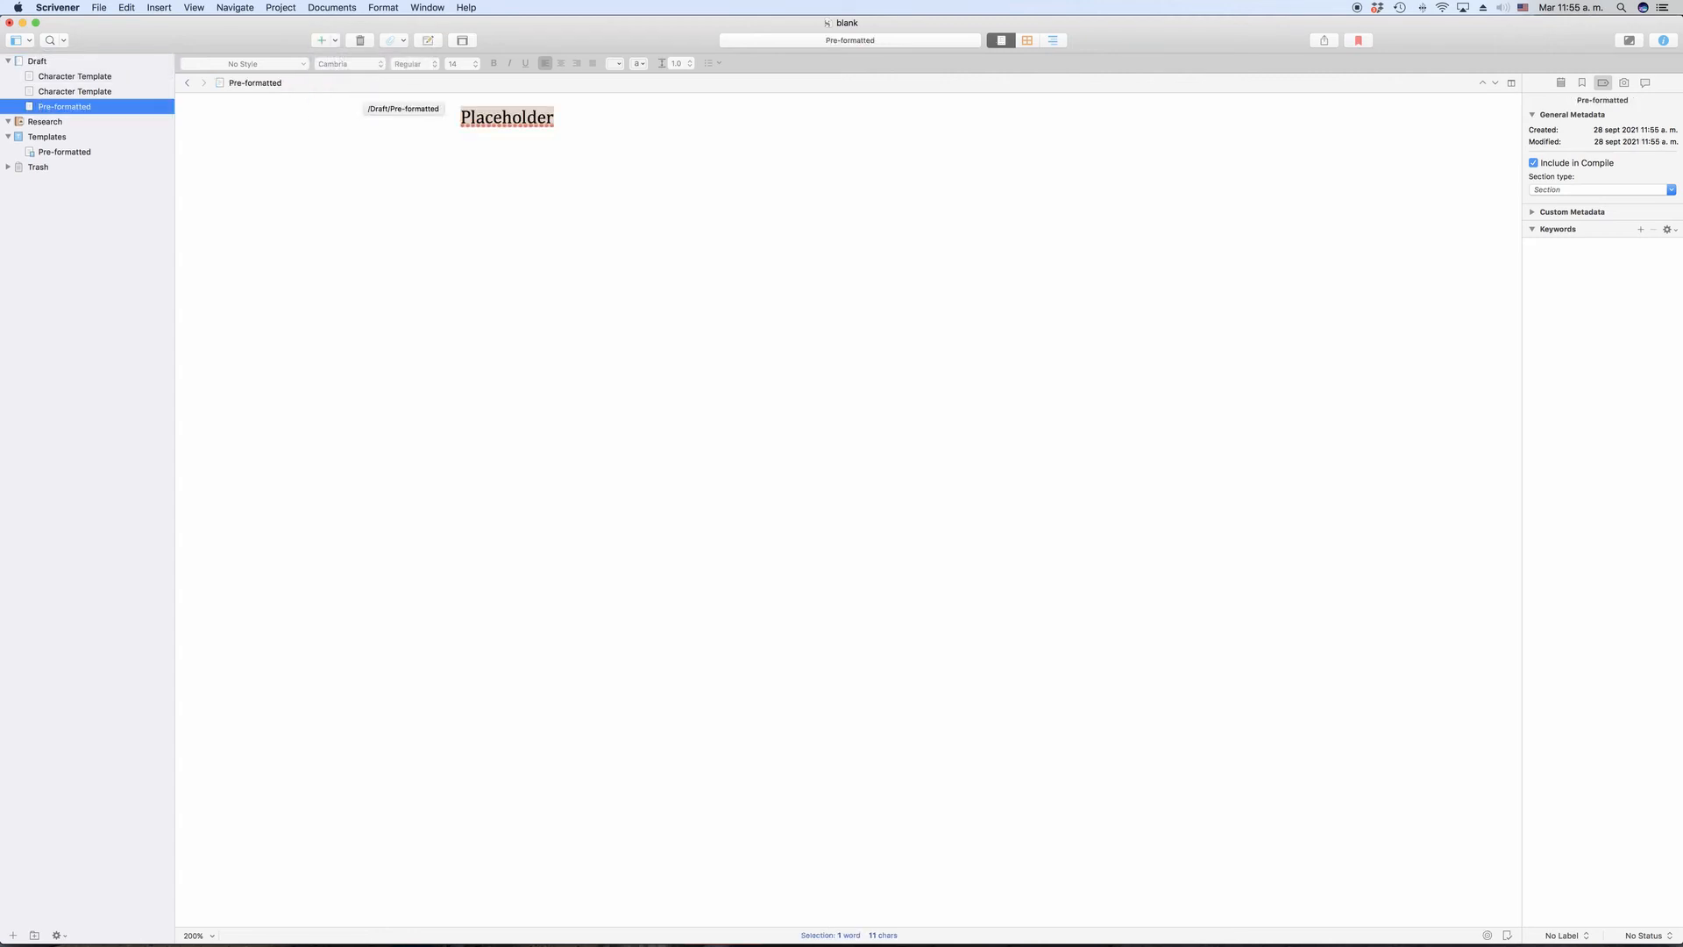
pyautogui.press('Tab')
pyautogui.write('Just start typ')
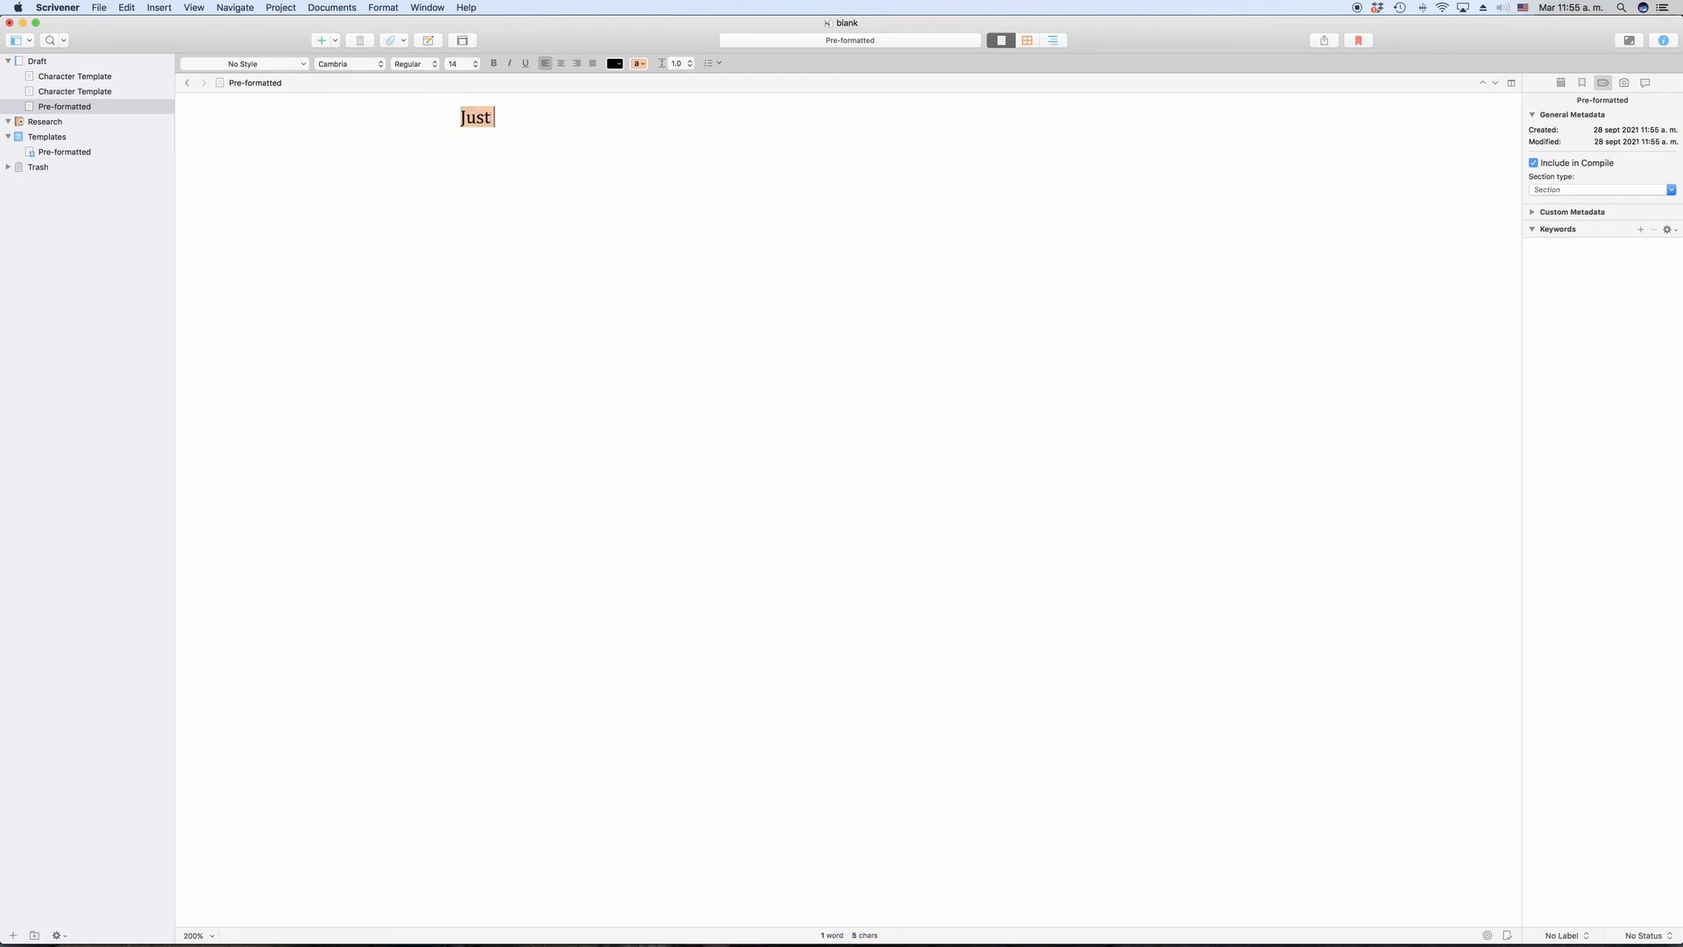
pyautogui.write('ing...')
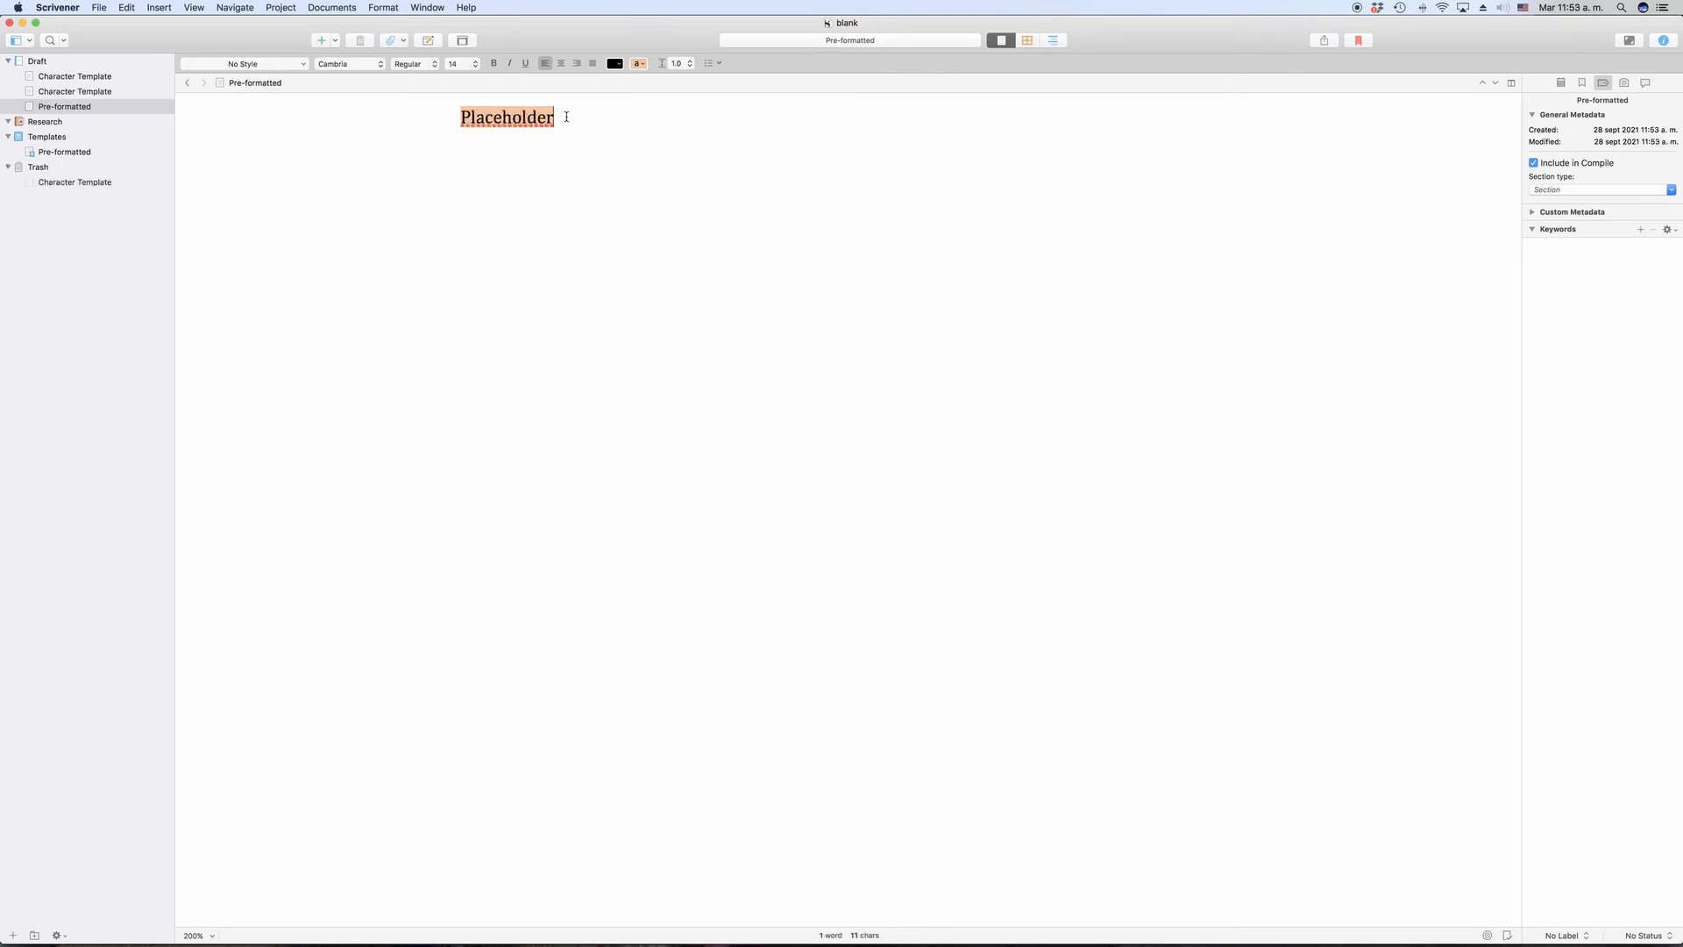
# Create a Characters folder in Research and move it out to the top level, between Research and Templates.
pyautogui.click(35, 123)
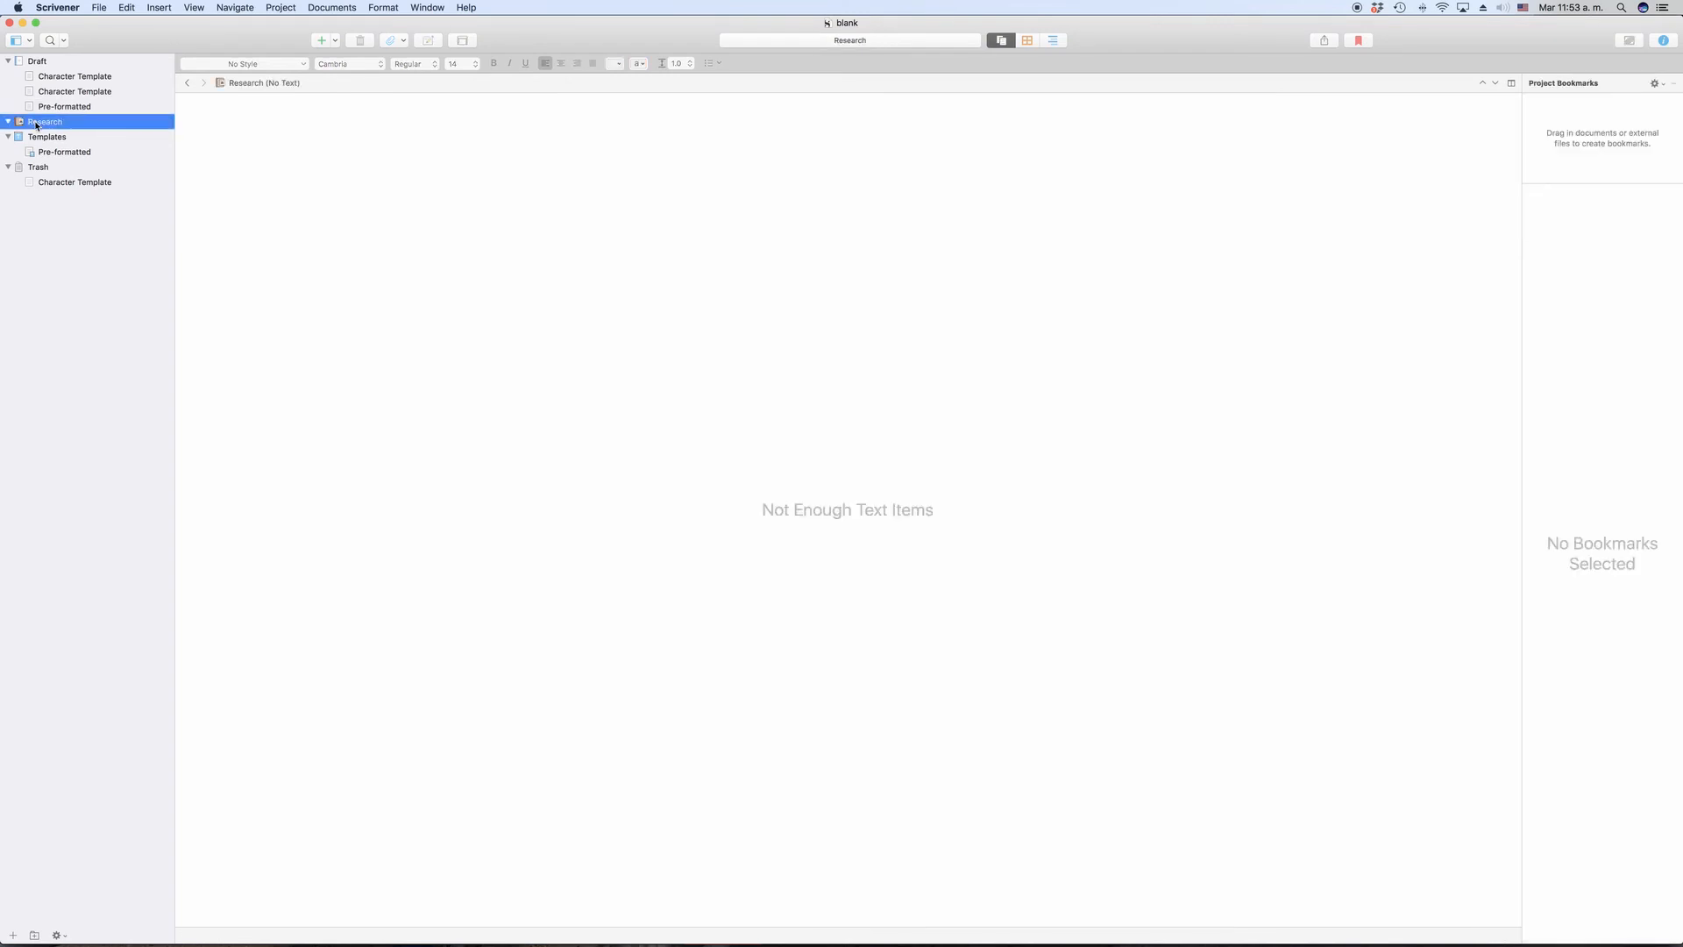
pyautogui.click(330, 44)
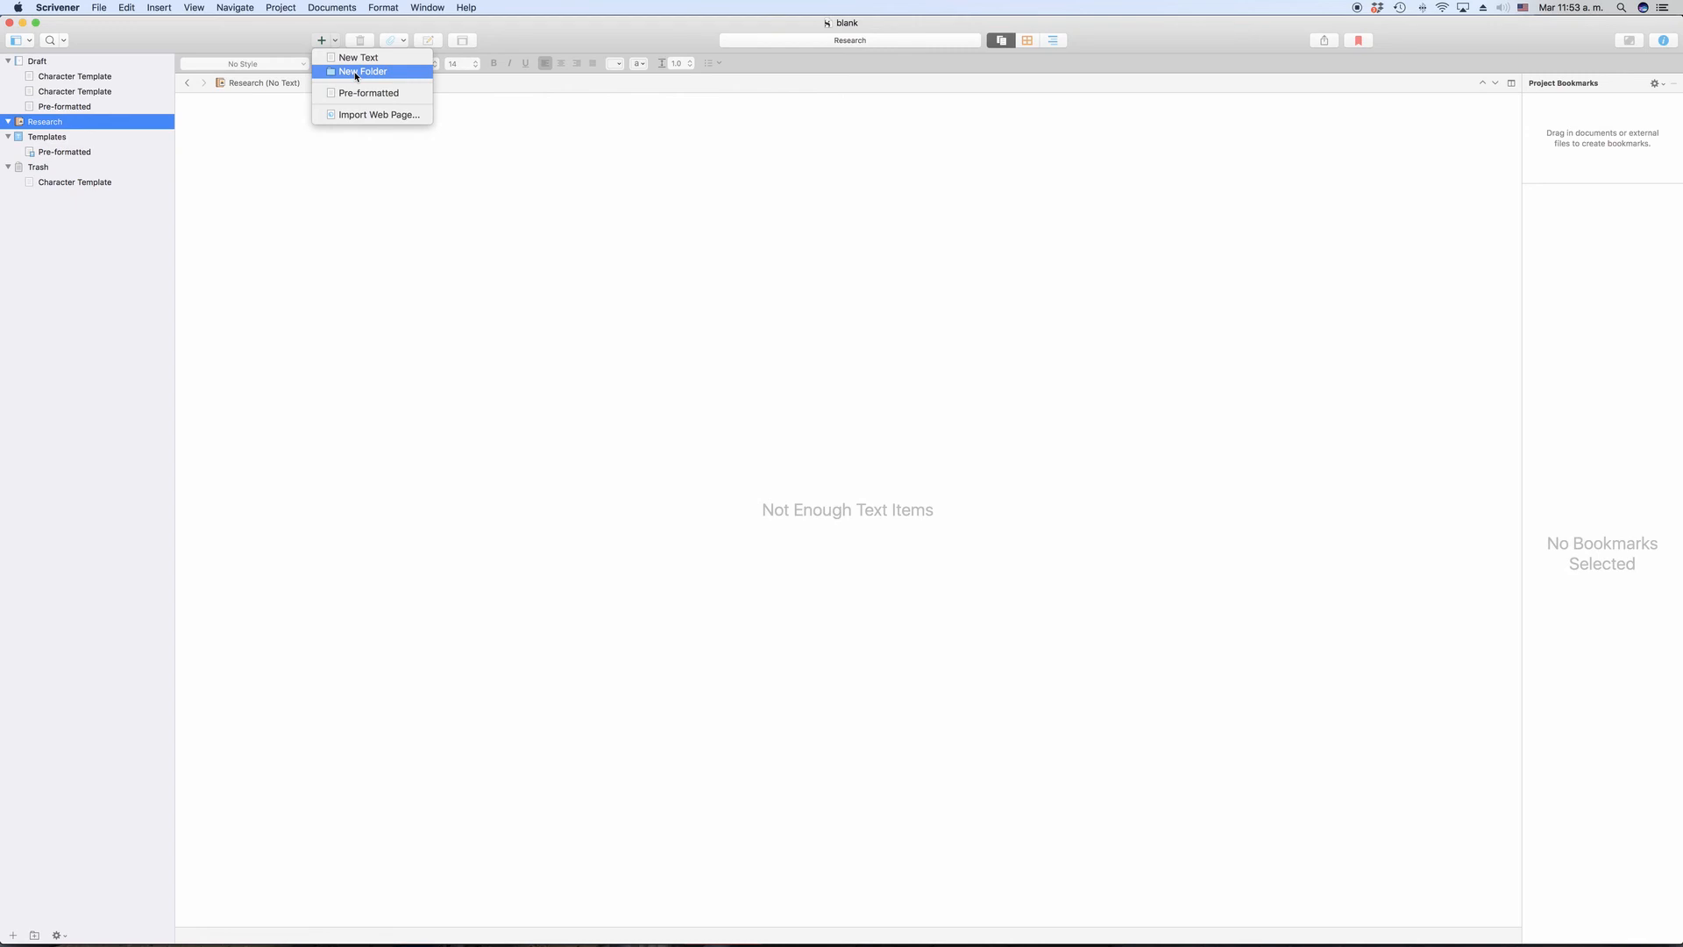
pyautogui.click(355, 72)
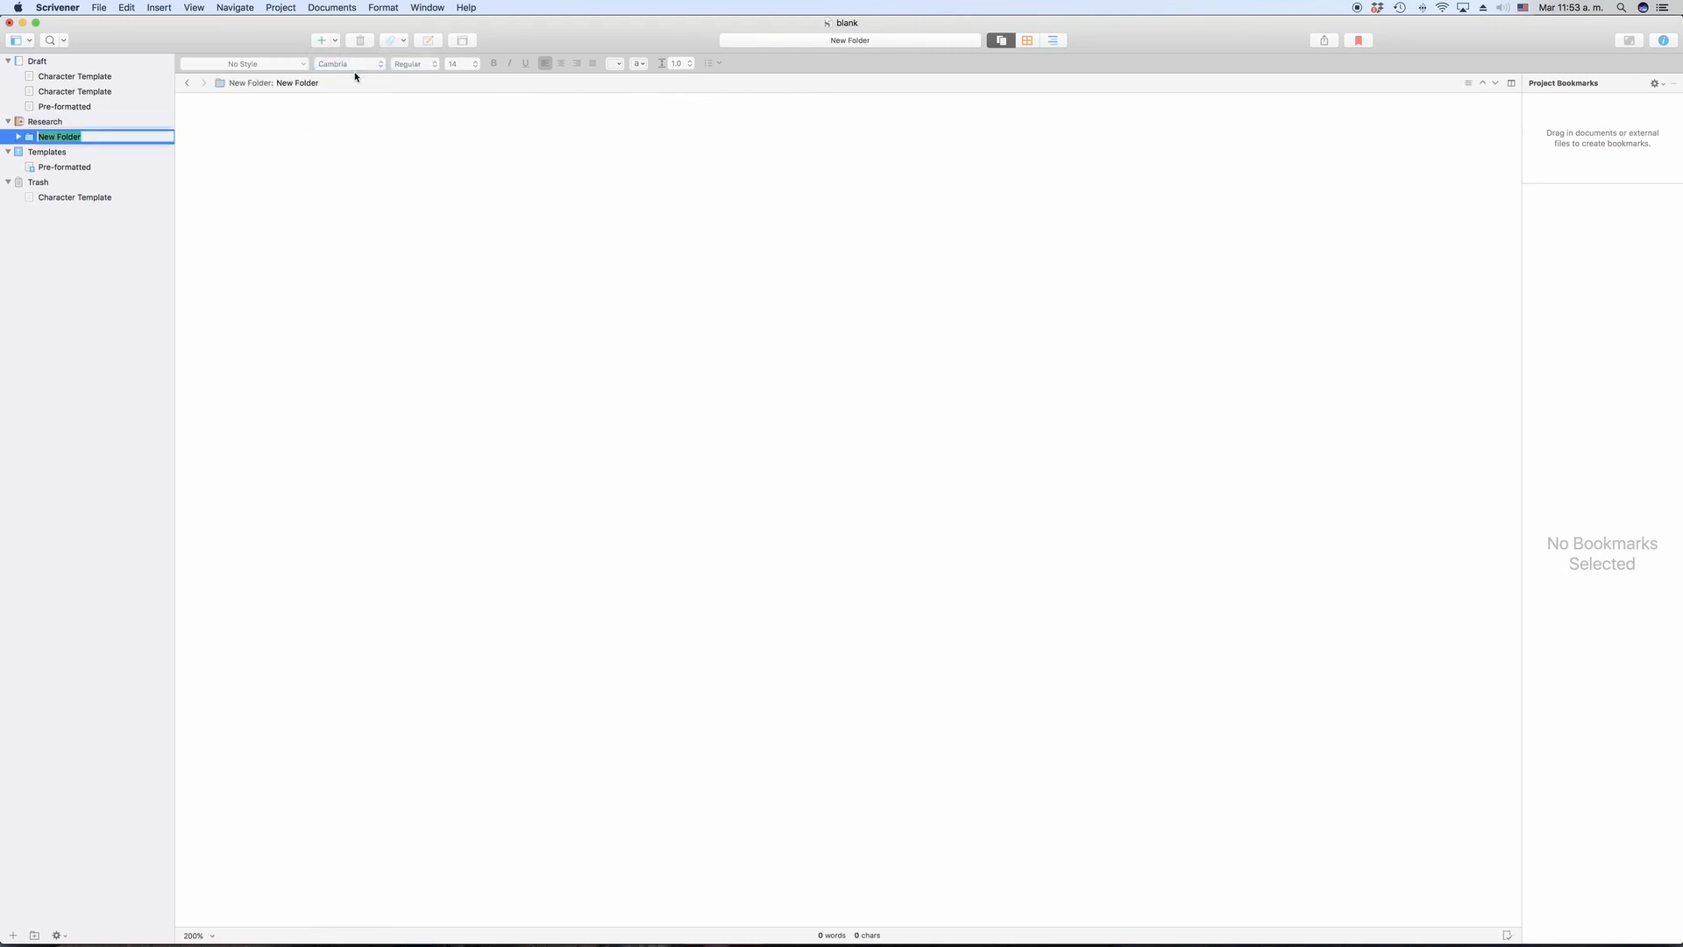
pyautogui.write('Characters')
pyautogui.press('Return')
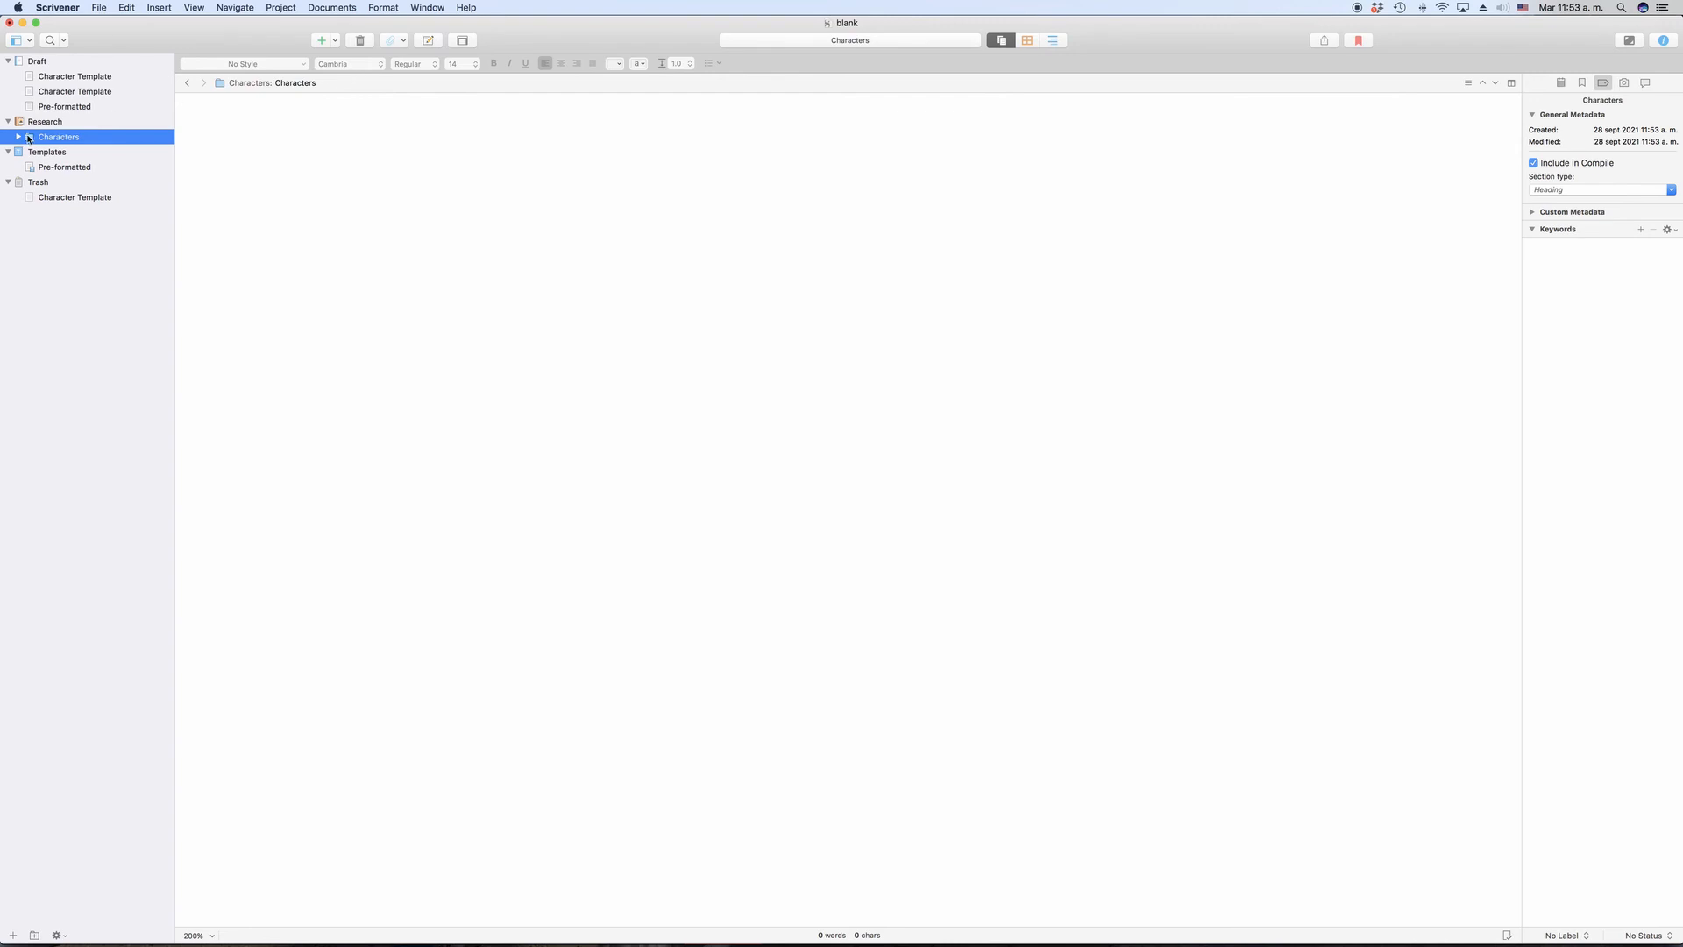
pyautogui.moveTo(29, 139); pyautogui.dragTo(17, 151)
# Switch to the novel project and choose Character Sketch as the Default Template for Subdocuments of its Characters folder.
pyautogui.click(427, 7)
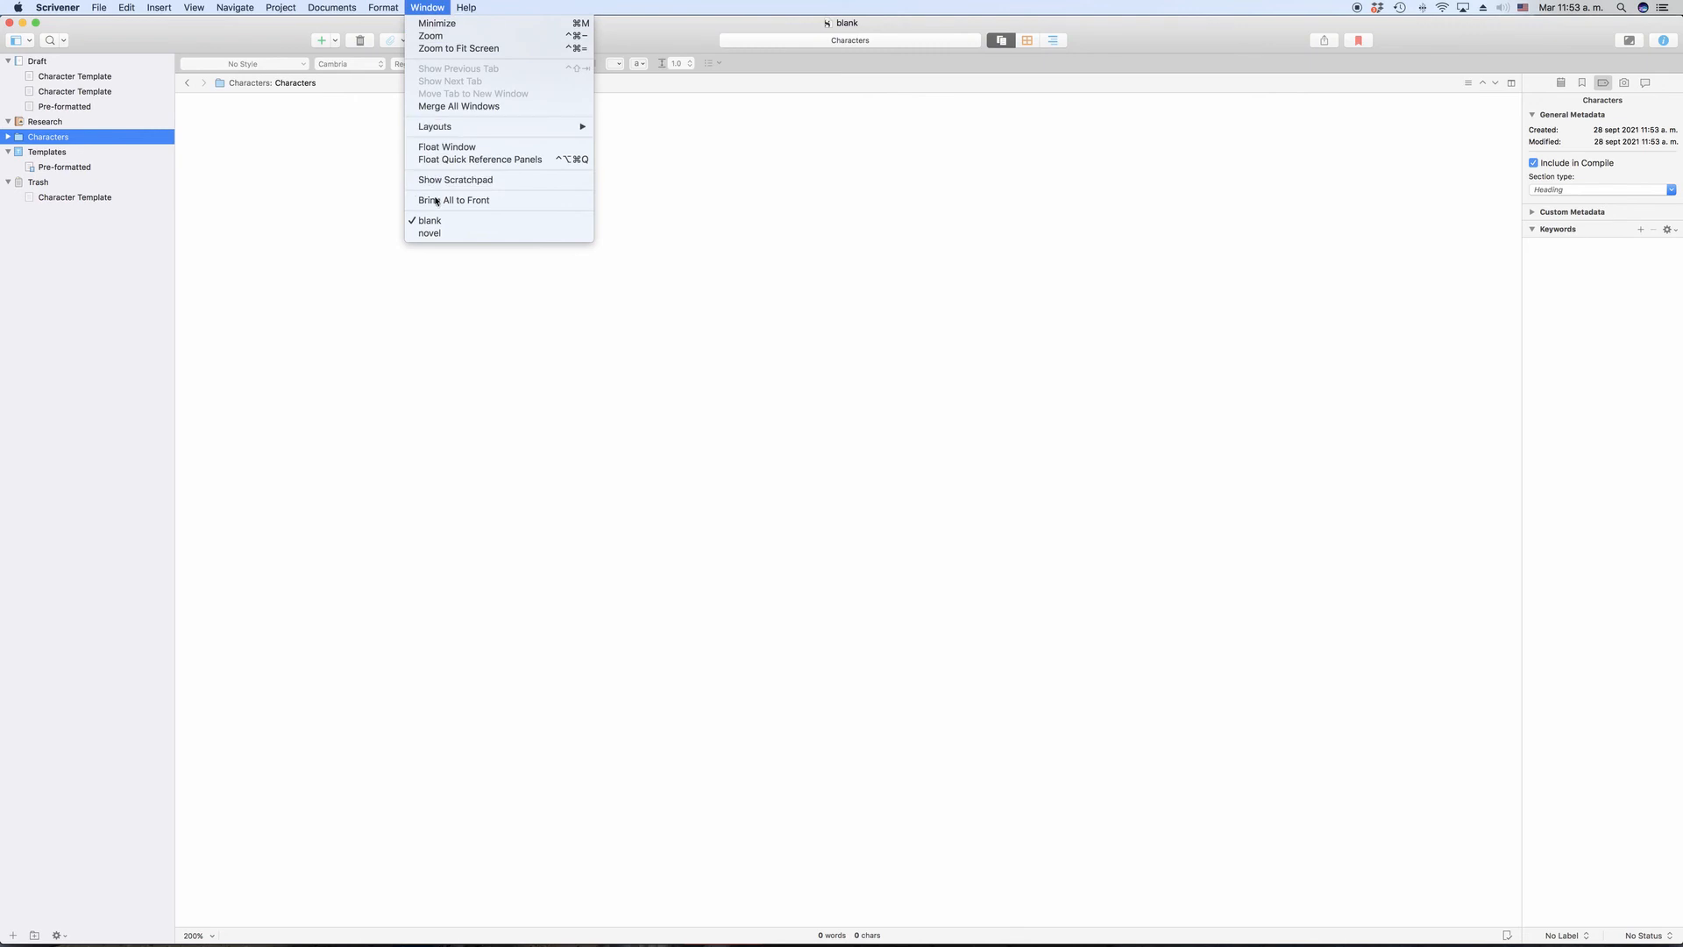
pyautogui.click(438, 233)
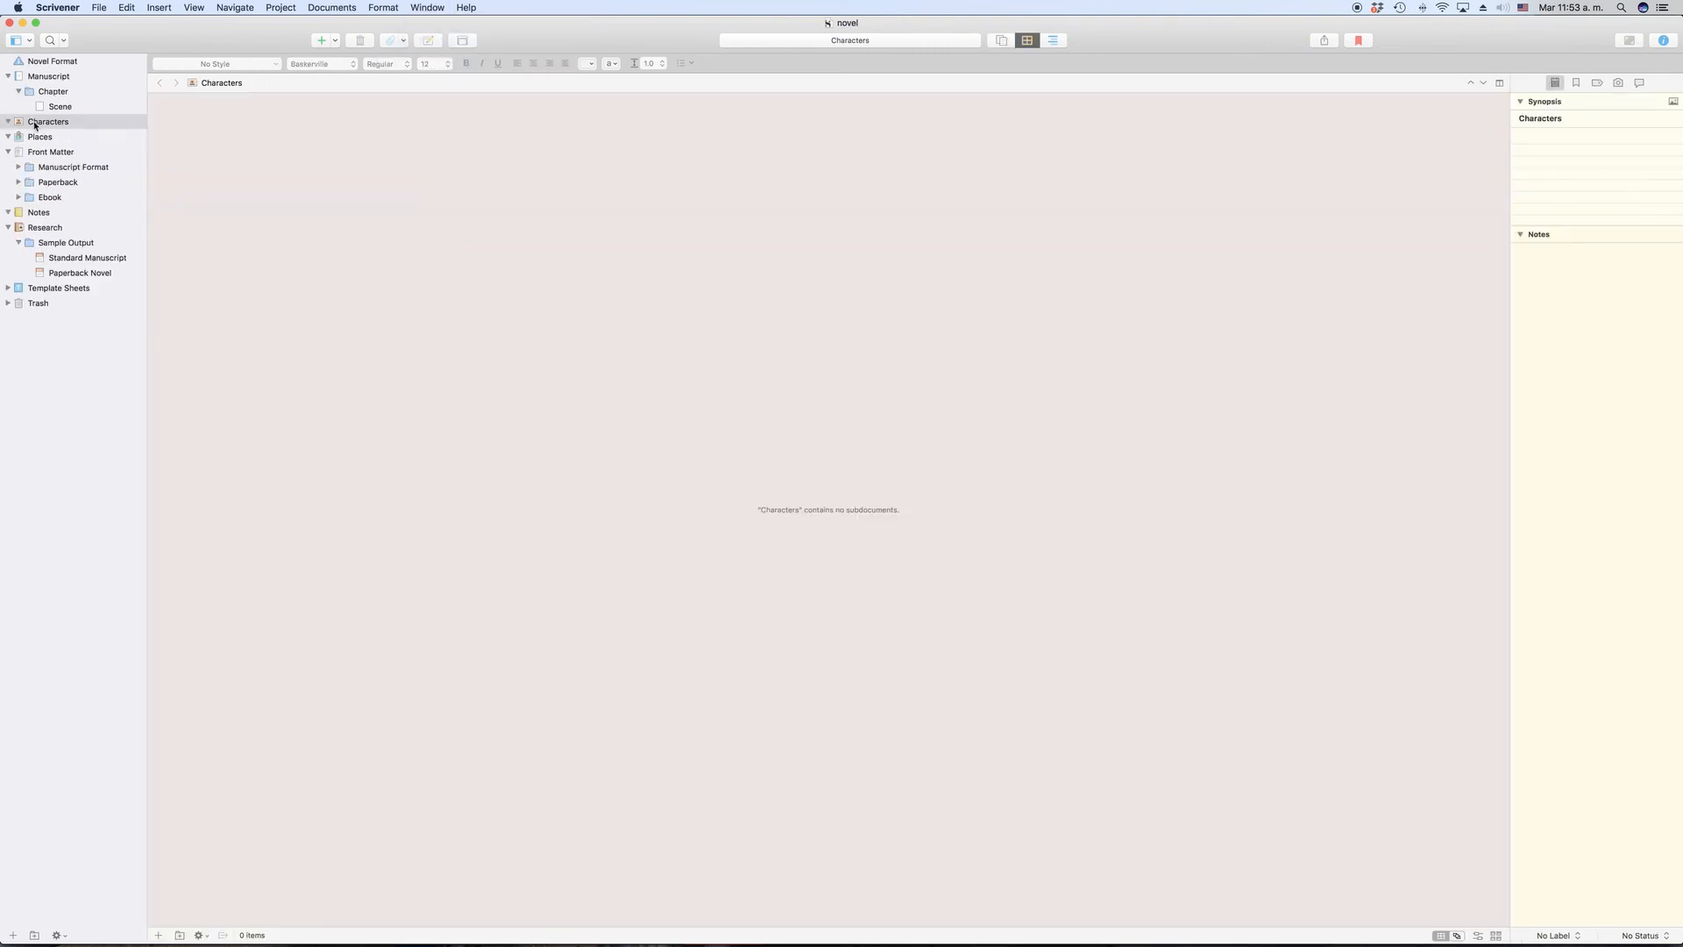
pyautogui.click(68, 125)
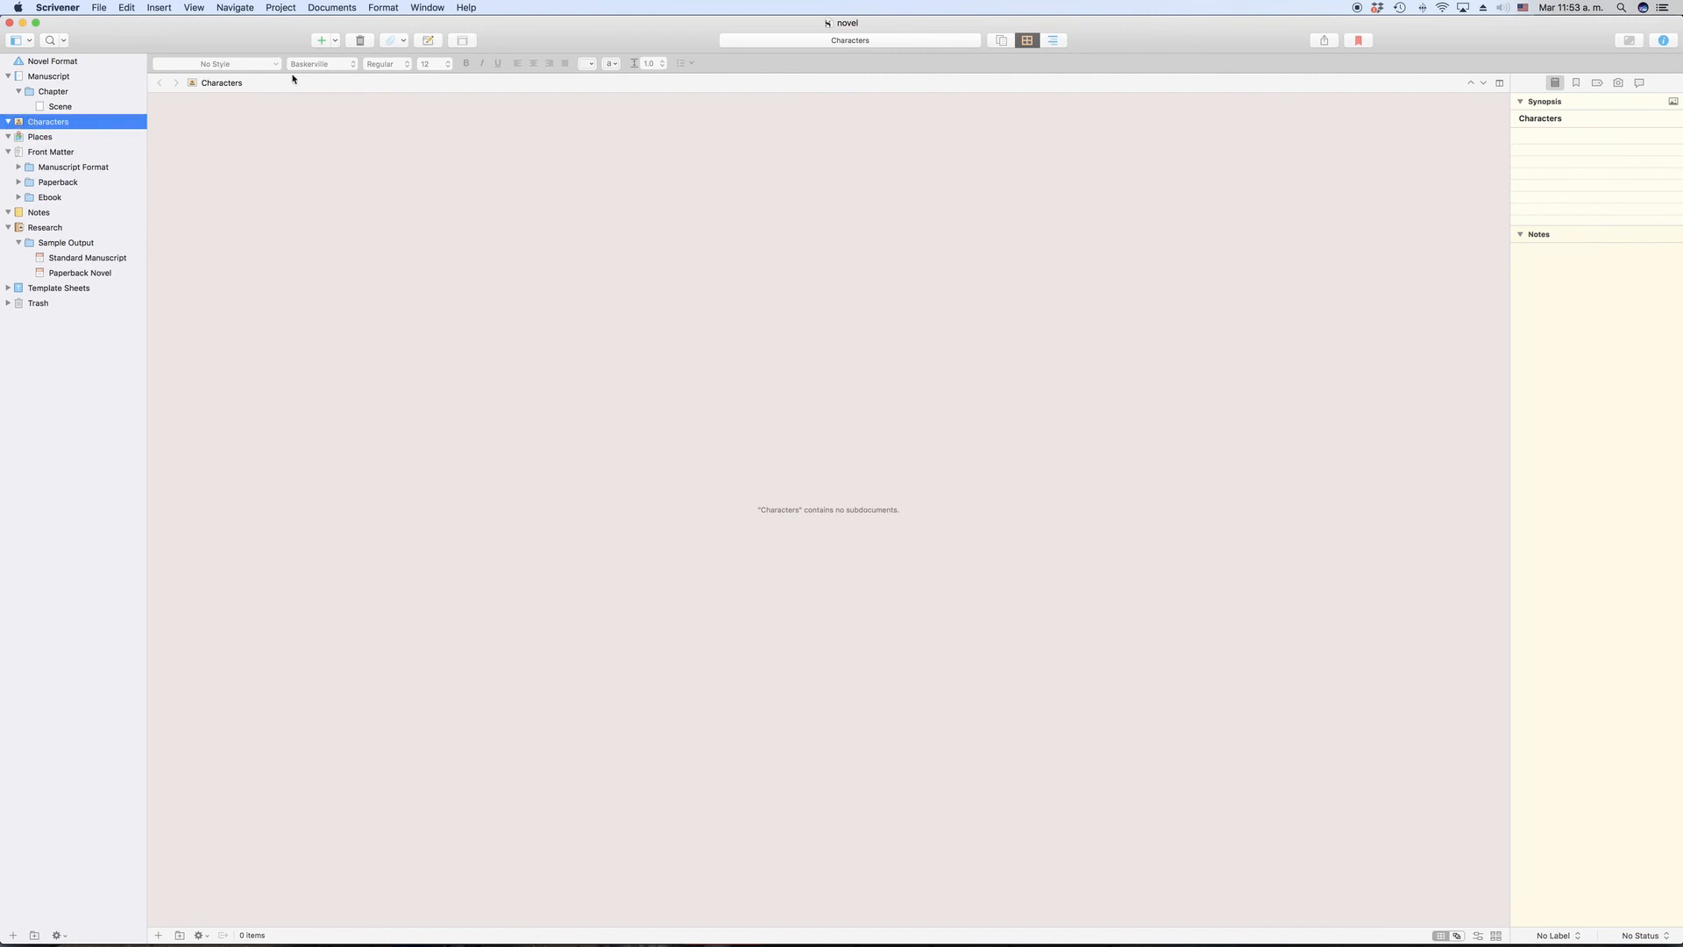
pyautogui.click(331, 7)
pyautogui.moveTo(488, 257)
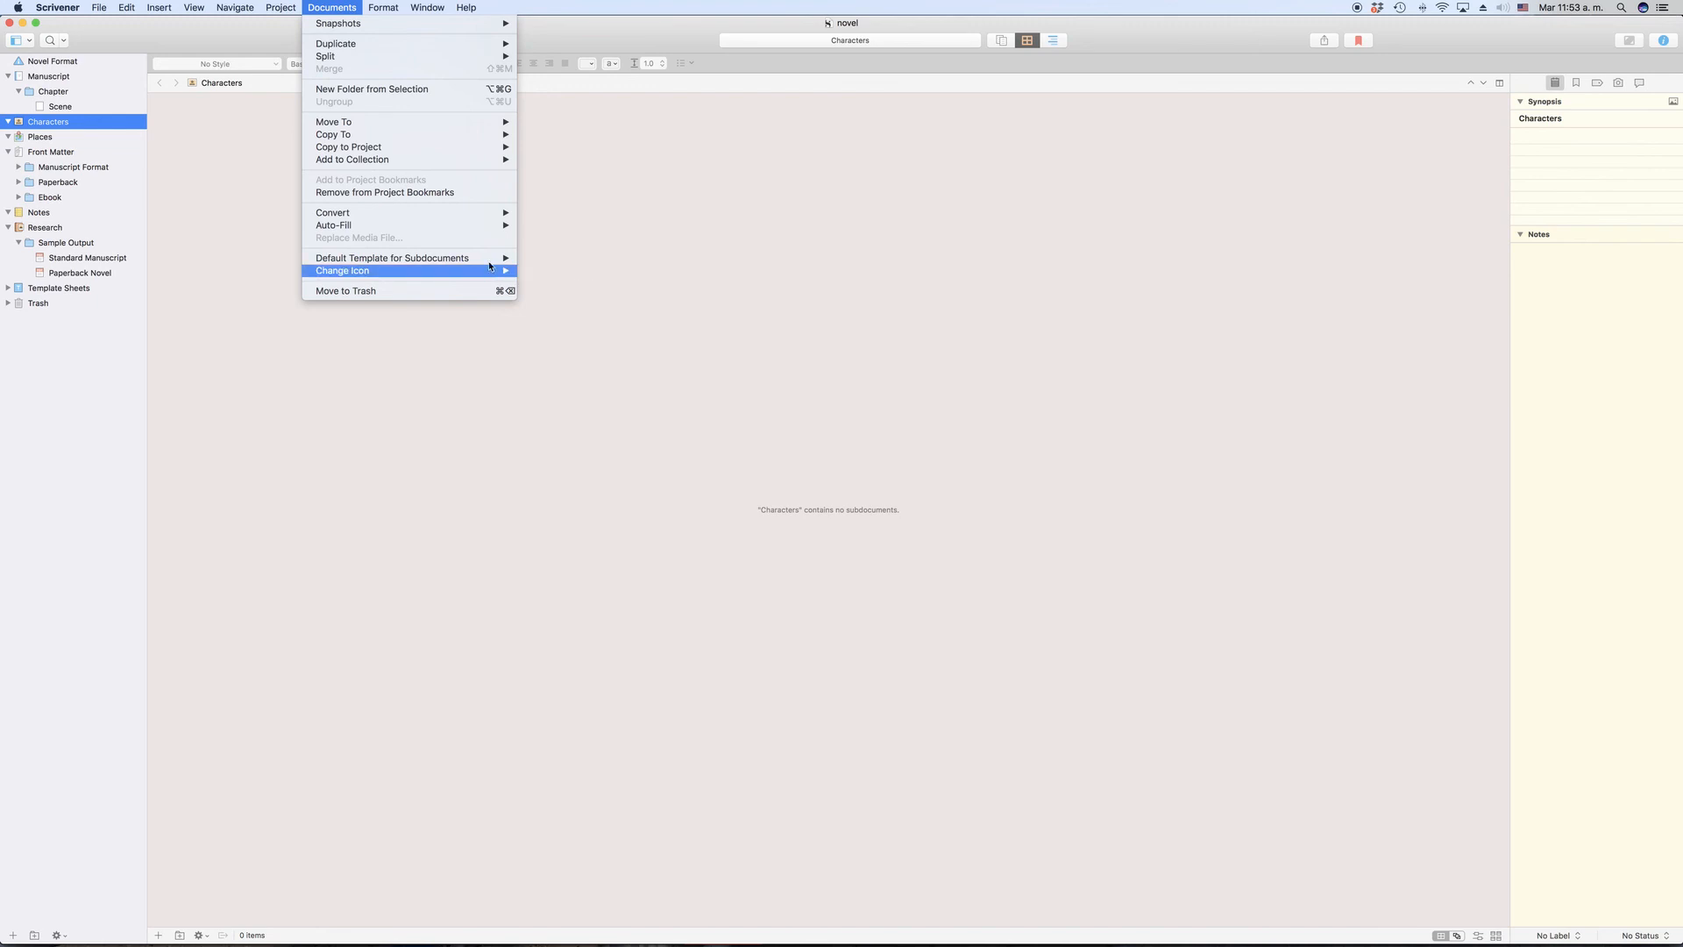
pyautogui.click(566, 282)
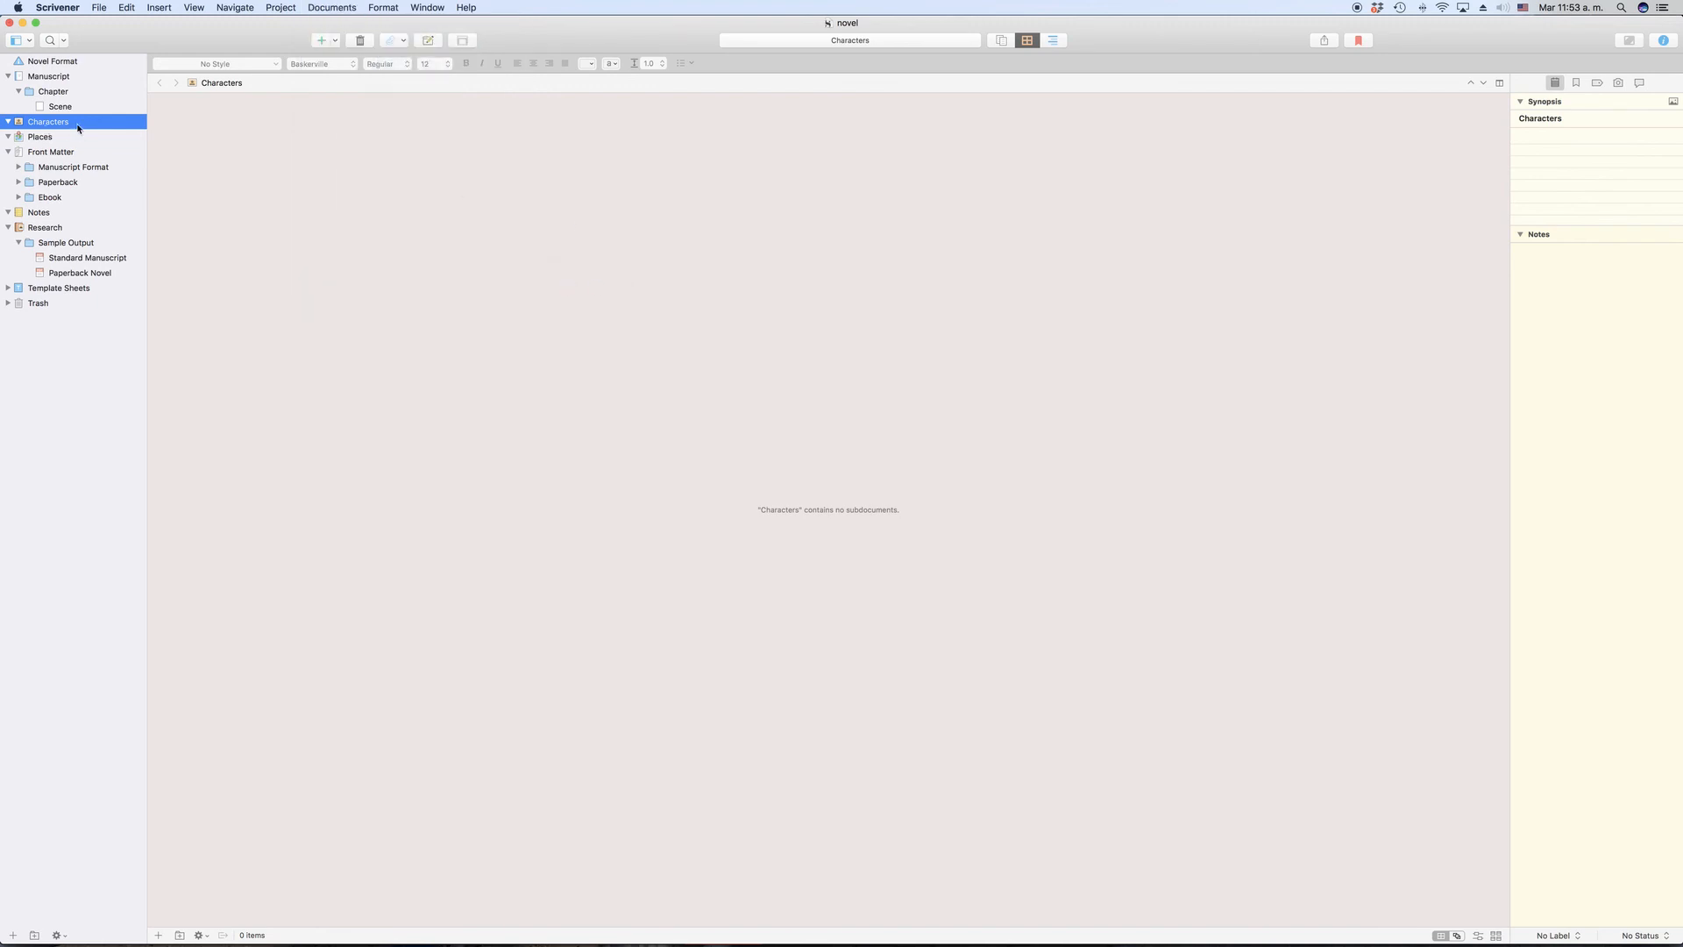
# Add a new subdocument to the Characters folder, keeping the name Character Sketch, and move into its text.
pyautogui.click(322, 43)
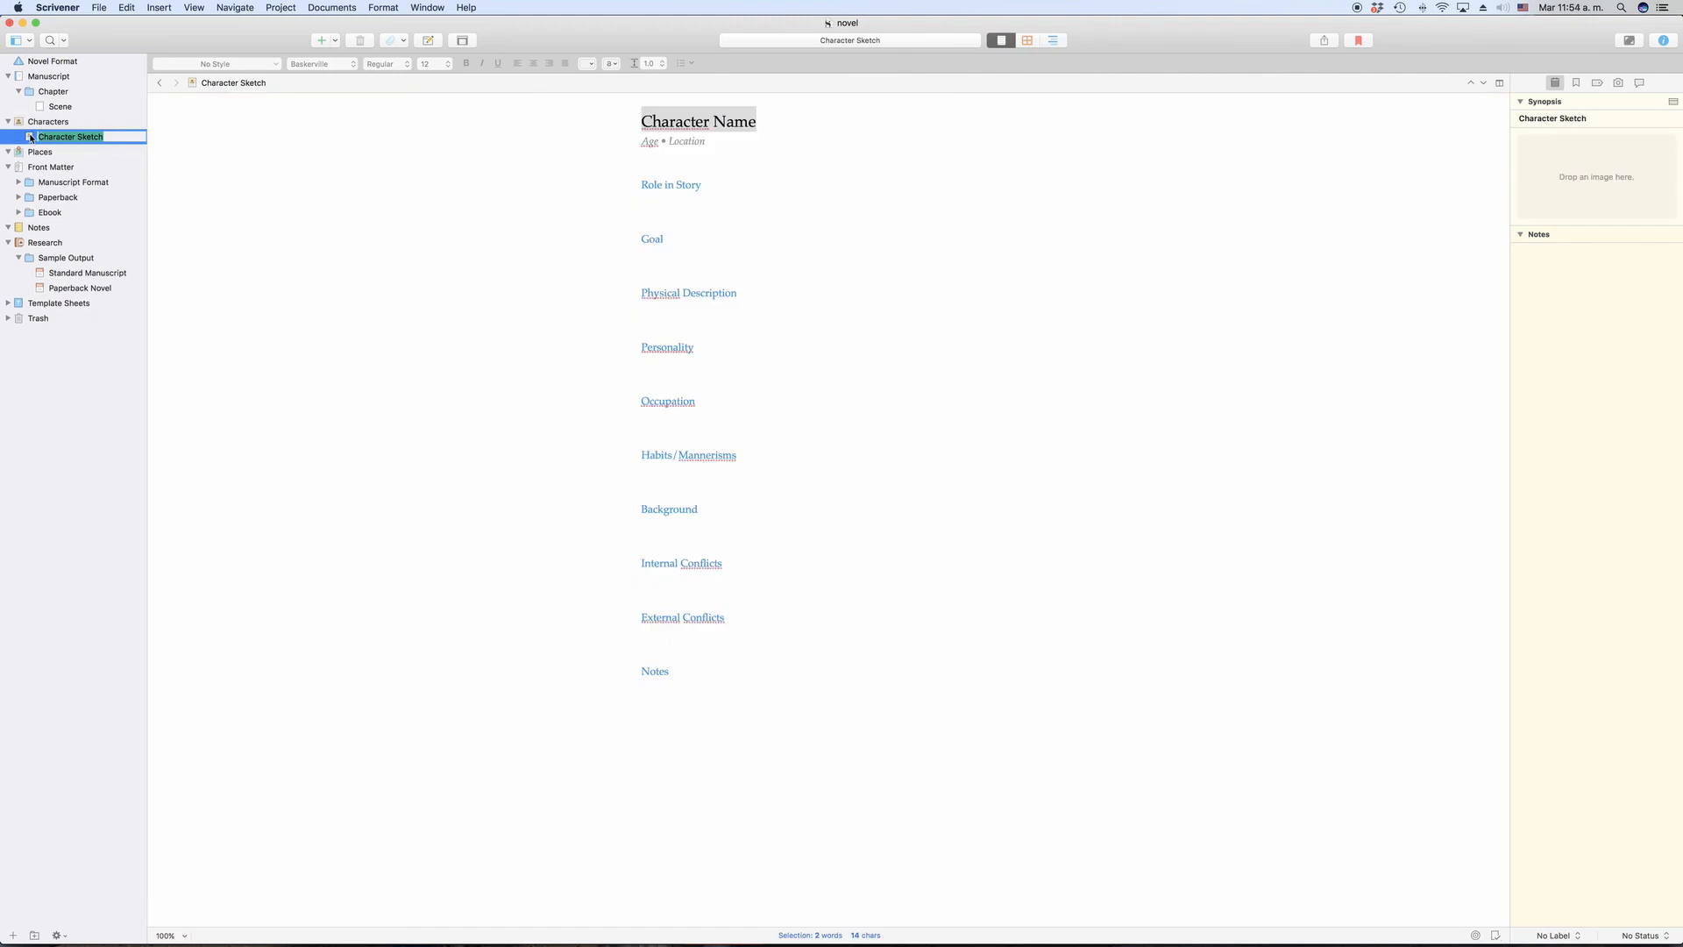
pyautogui.press('Return')
pyautogui.hotkey('ctrl', 'Tab')
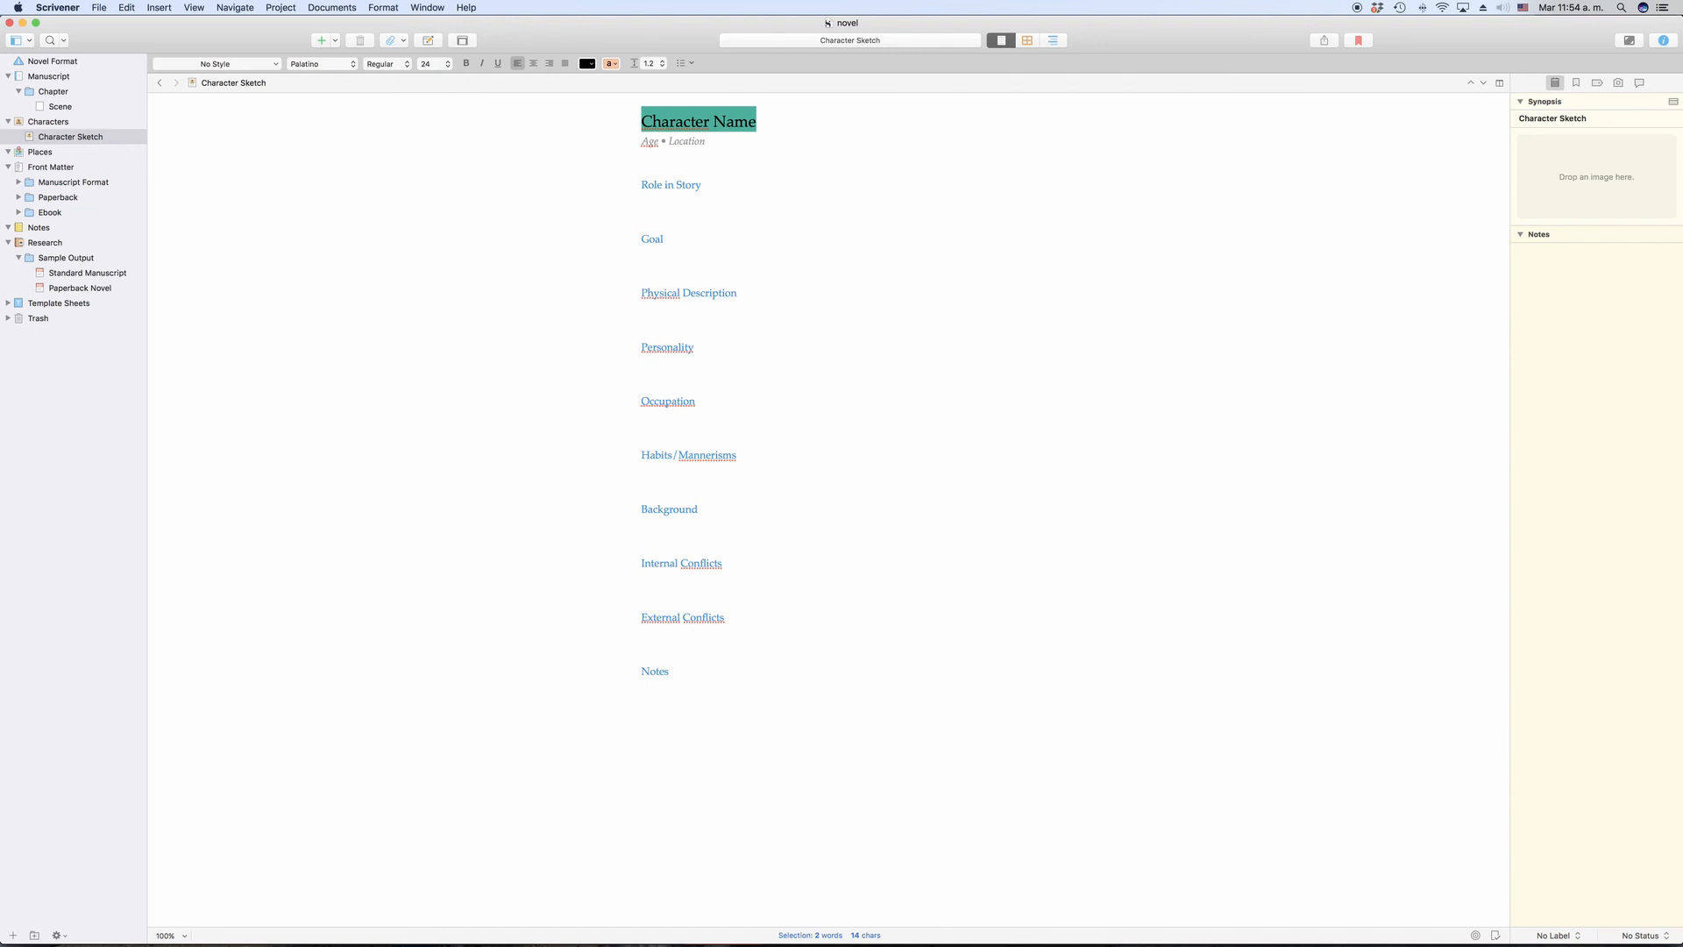
# Check the Default Template for Subdocuments options for the Character Sketch document.
pyautogui.click(118, 140)
pyautogui.click(332, 7)
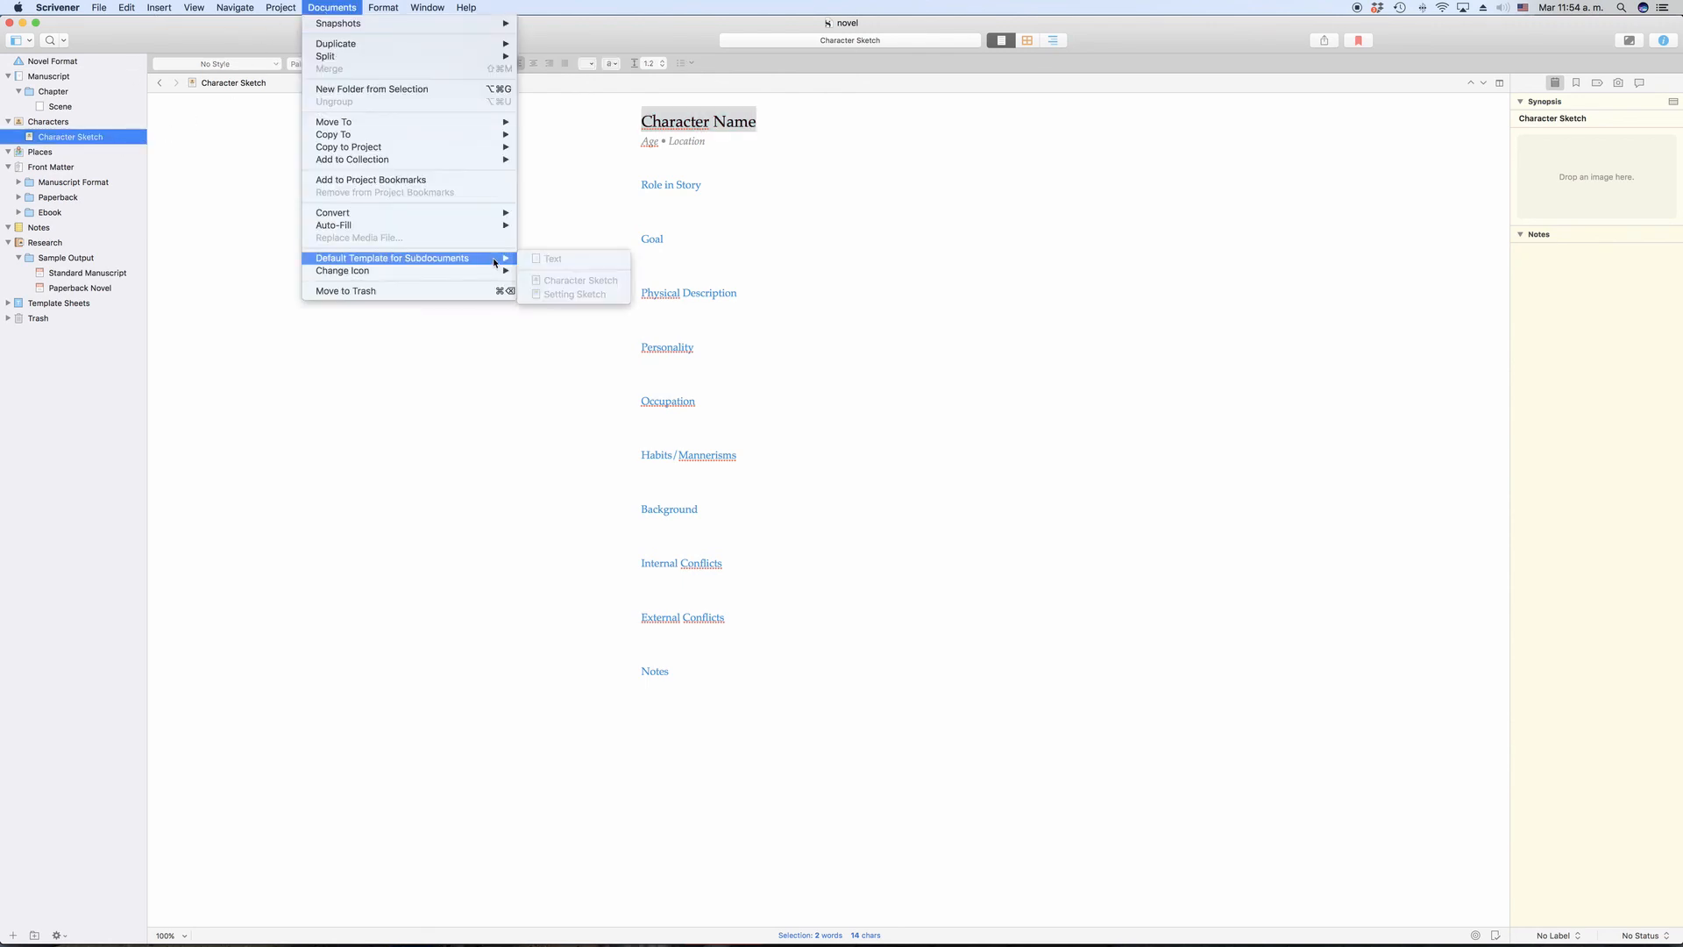
pyautogui.click(87, 136)
# Set the Default Template for Subdocuments of the Characters folder to Text.
pyautogui.click(49, 121)
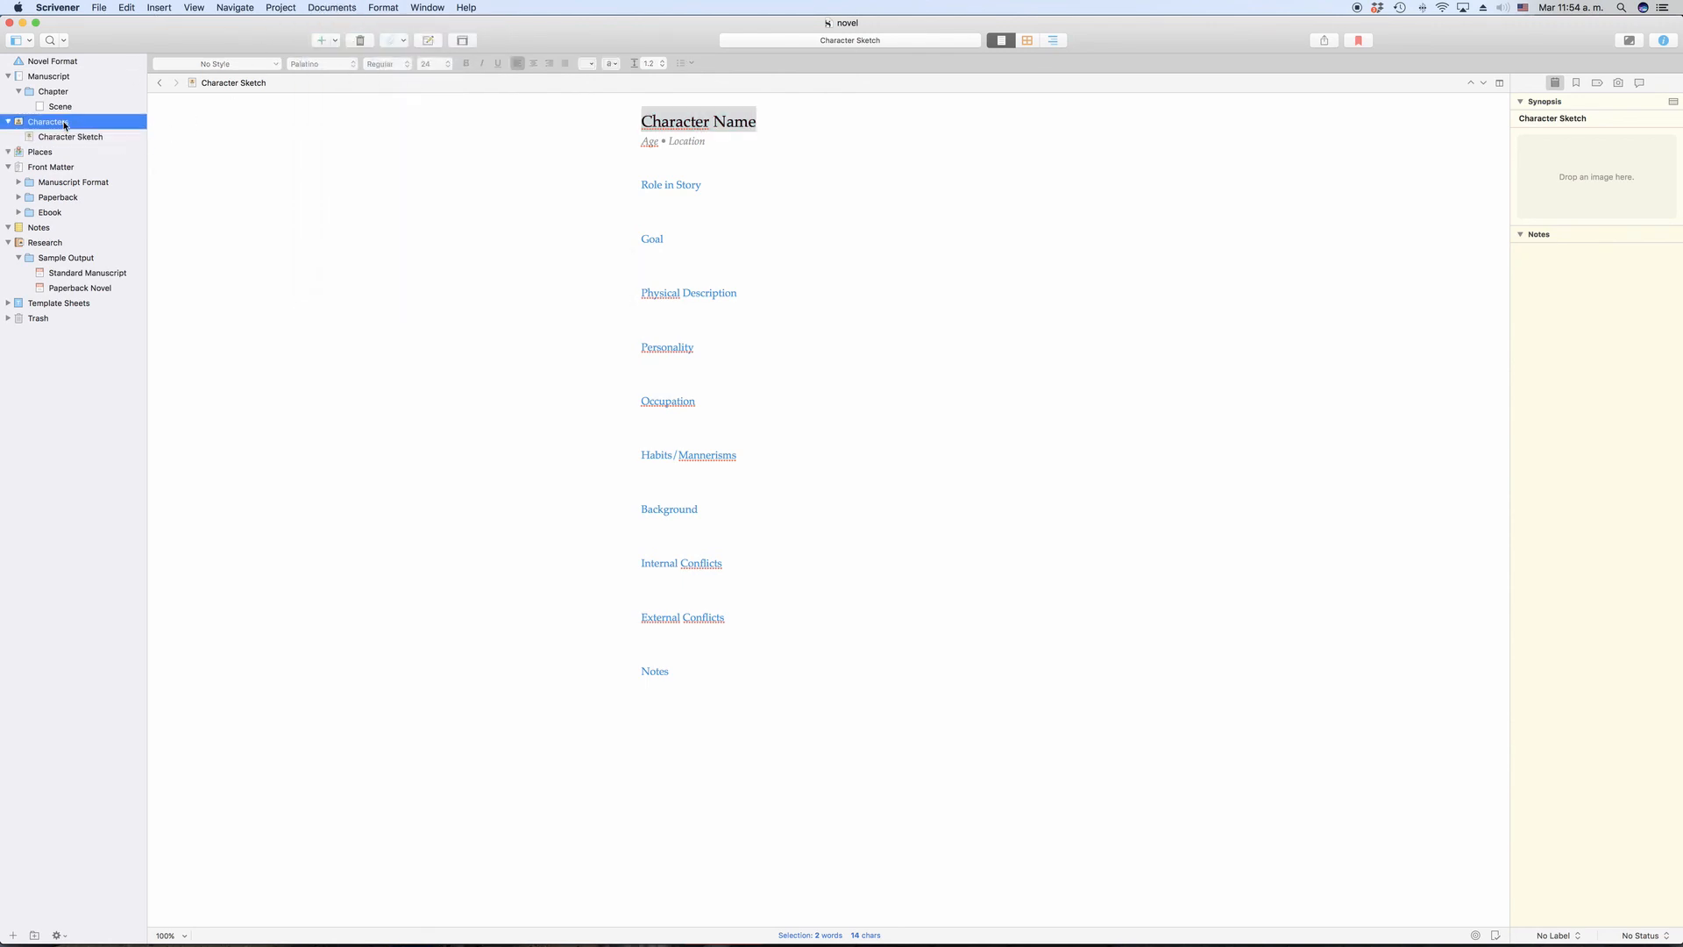
pyautogui.click(331, 7)
pyautogui.moveTo(480, 259)
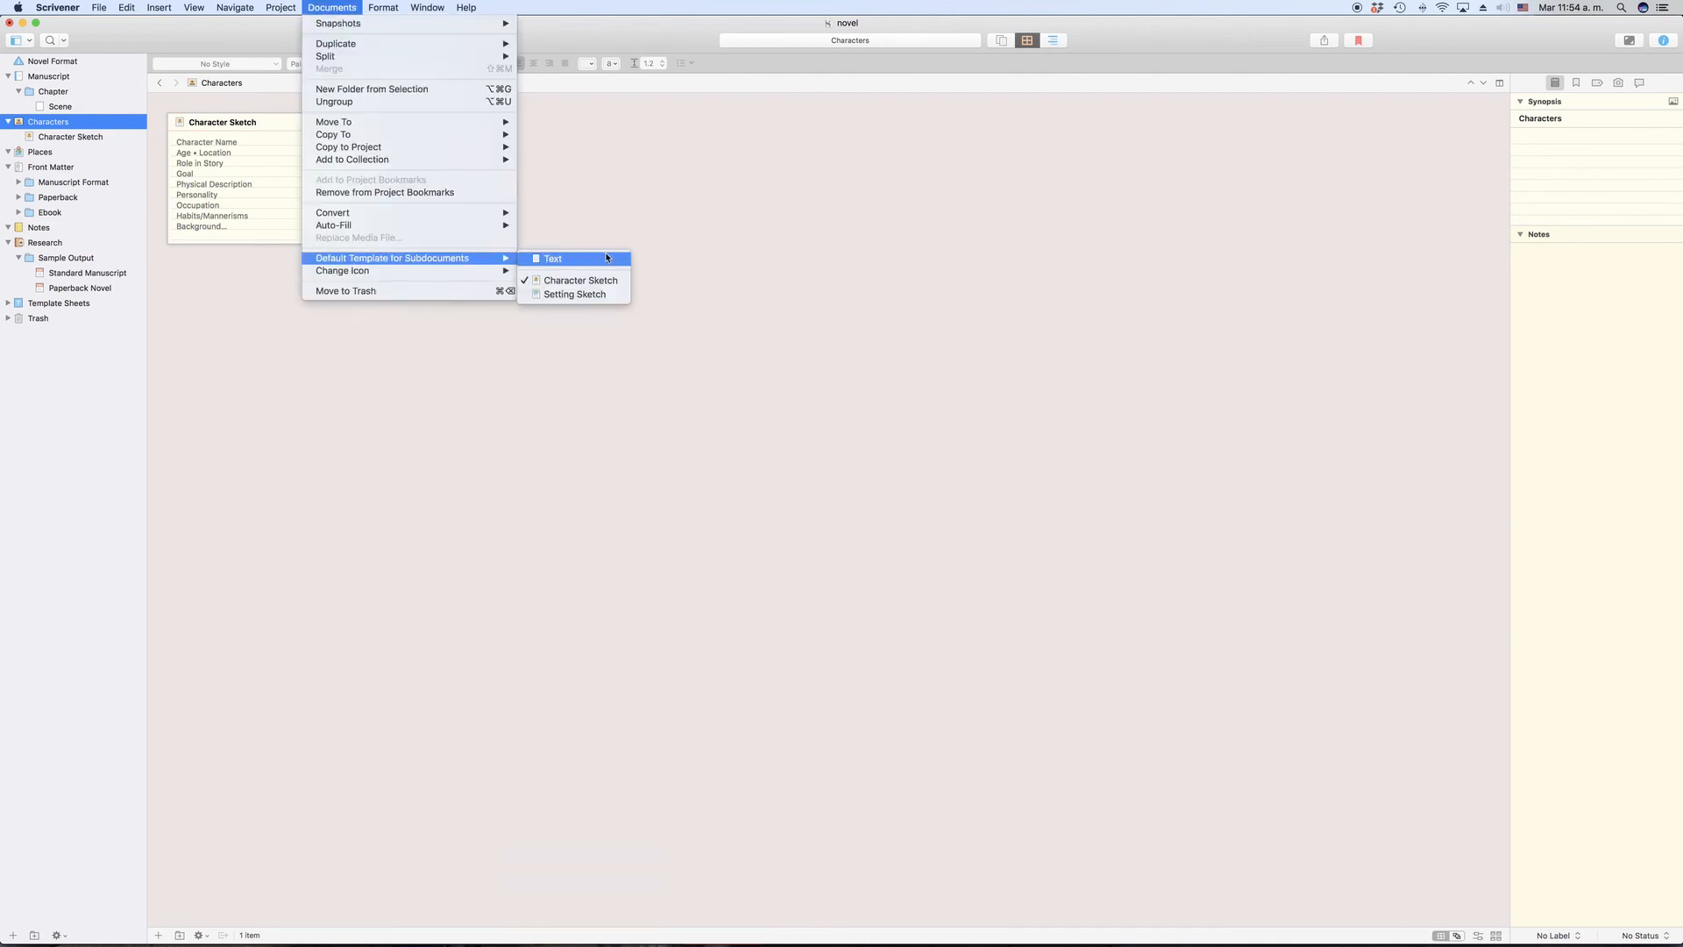
pyautogui.click(553, 259)
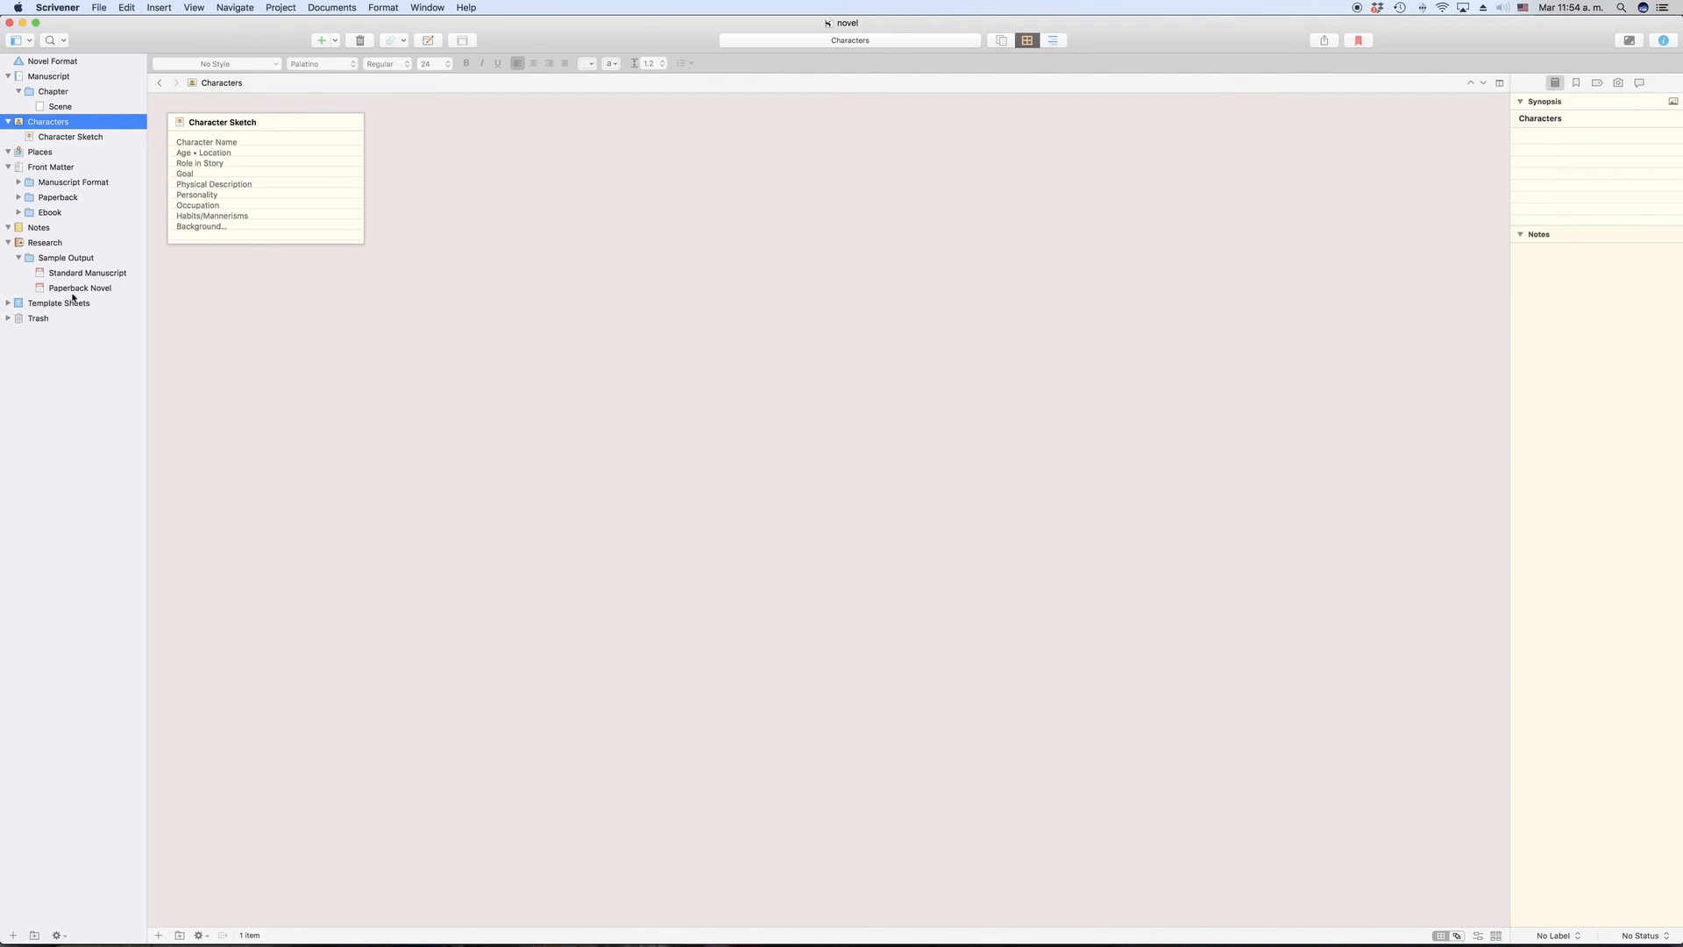
# Expand the Template Sheets folder and arrange the novel and blank project windows side by side.
pyautogui.click(7, 303)
pyautogui.moveTo(1064, 282); pyautogui.dragTo(888, 286)
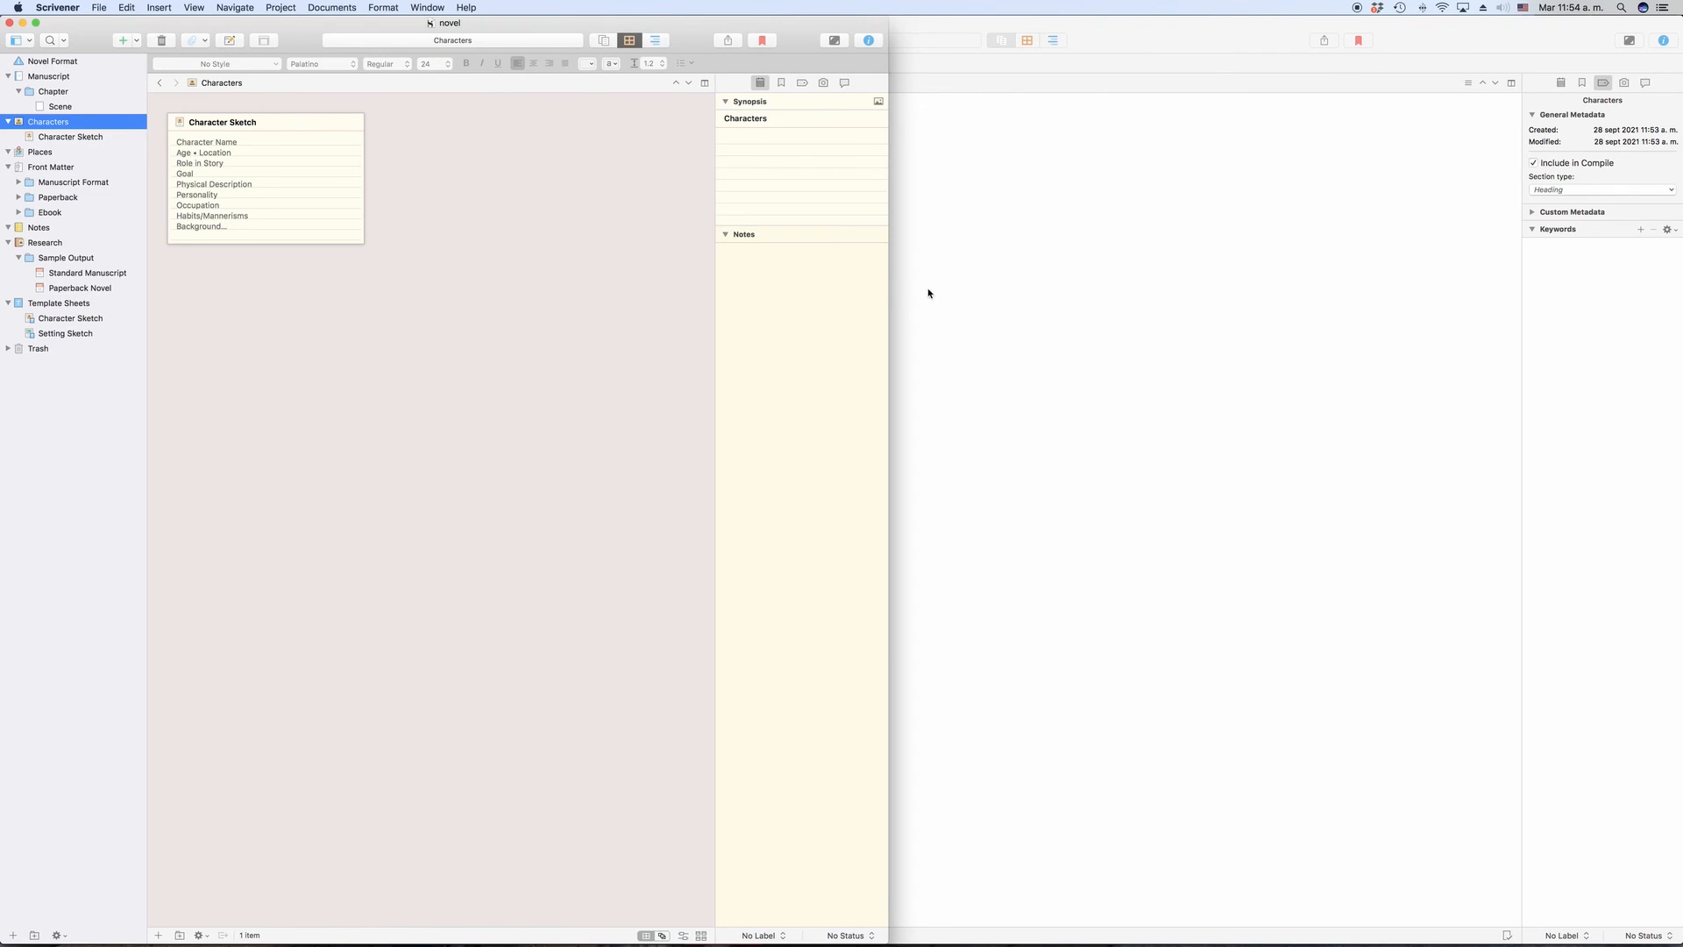
pyautogui.click(1014, 299)
pyautogui.moveTo(1, 268); pyautogui.dragTo(1006, 298)
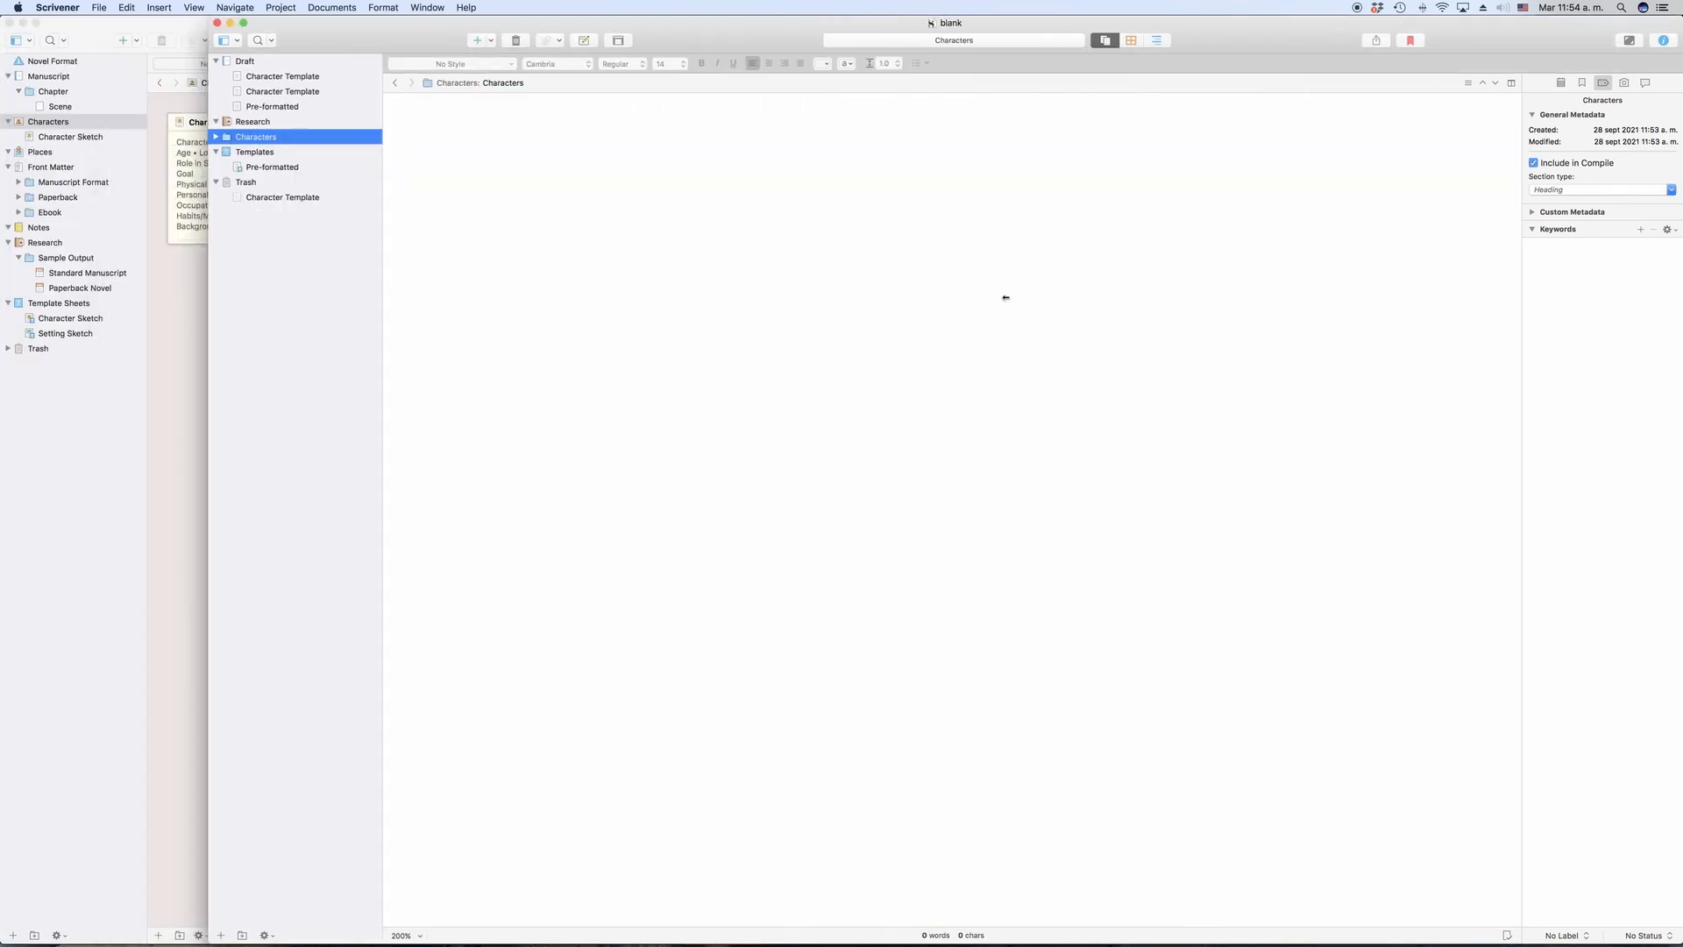
pyautogui.moveTo(1115, 298); pyautogui.dragTo(871, 335)
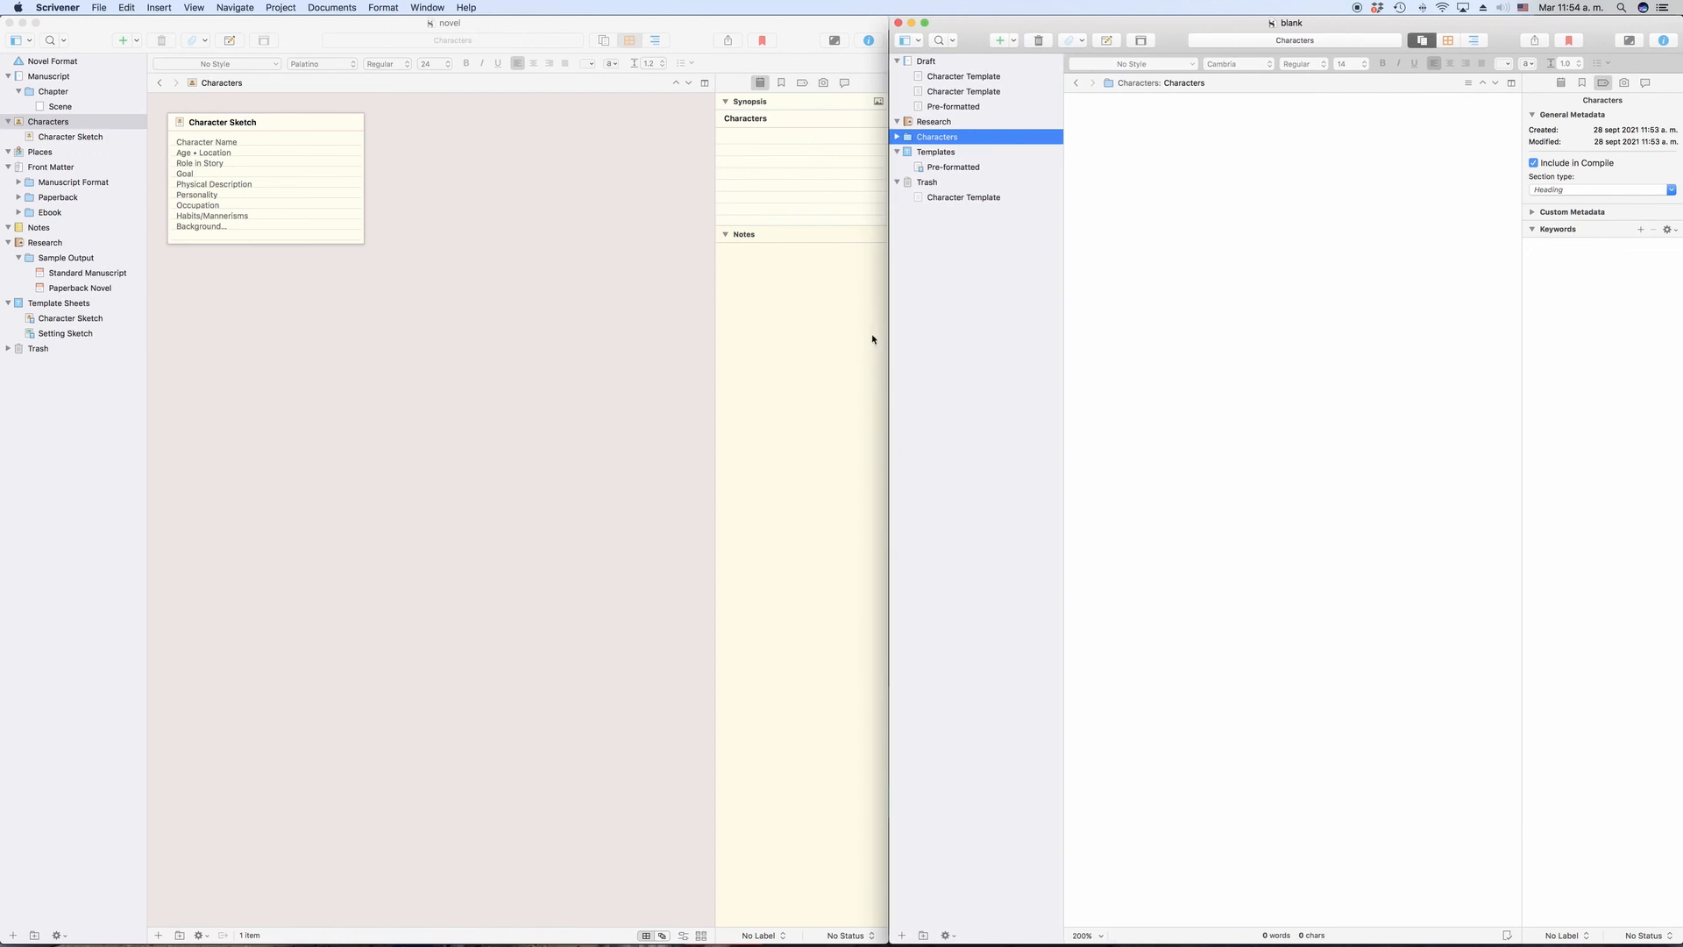
# Copy the Template Sheets folder from the novel project into the blank project's binder, below the Trash contents.
pyautogui.moveTo(58, 303); pyautogui.dragTo(966, 248)
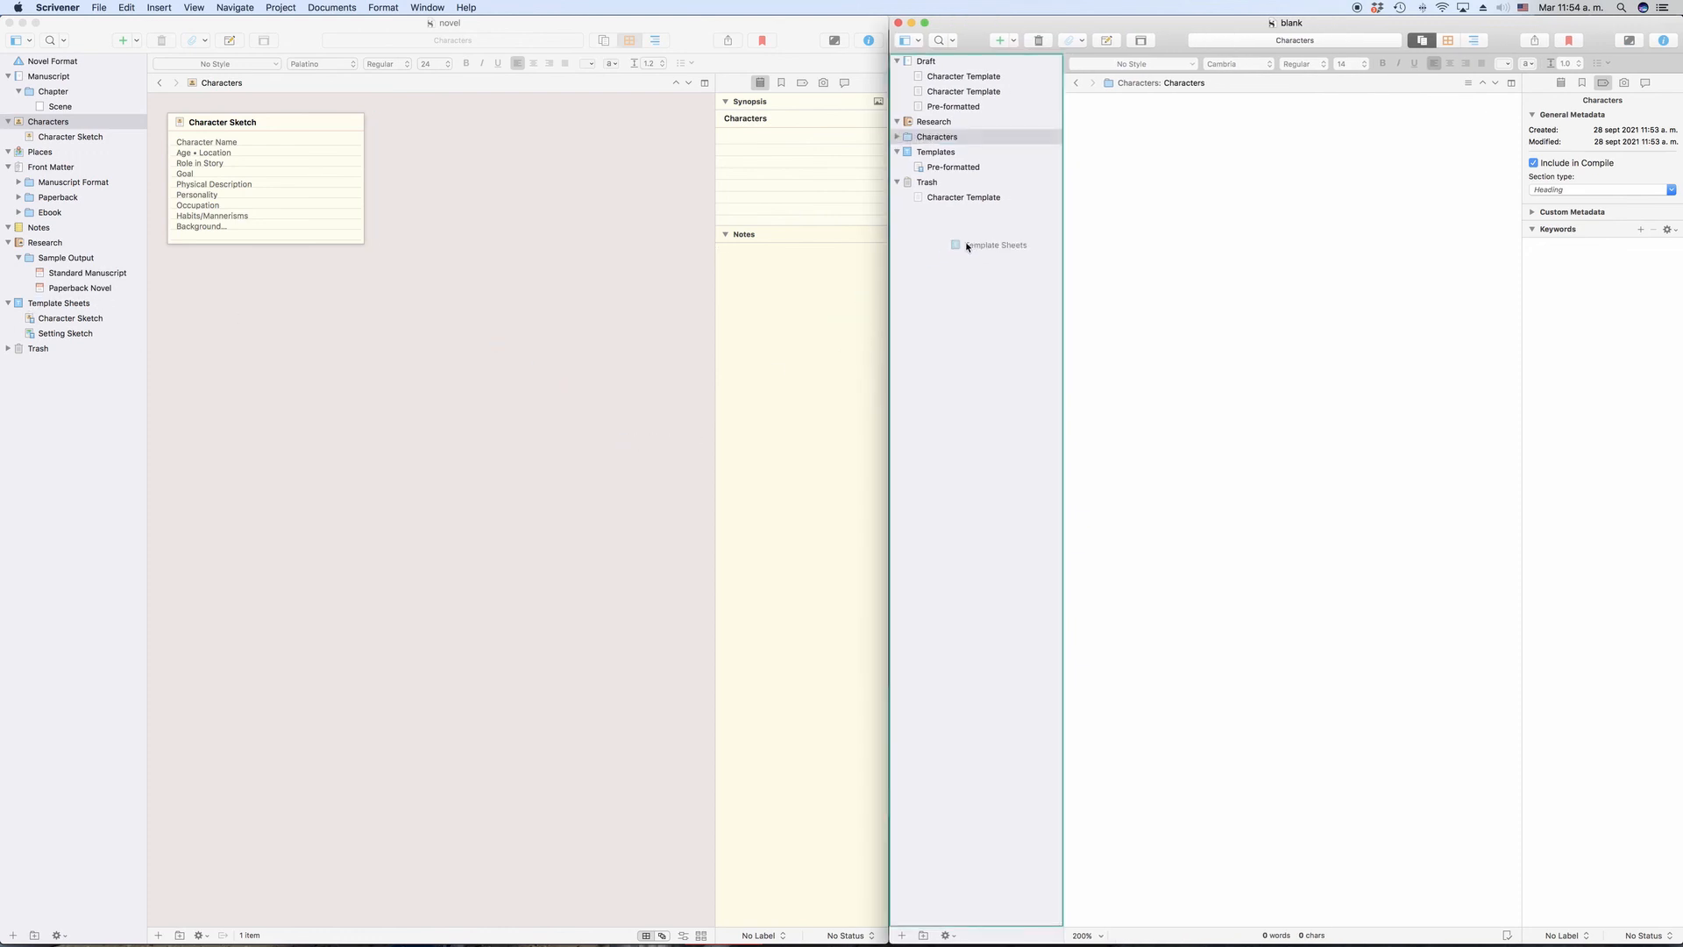